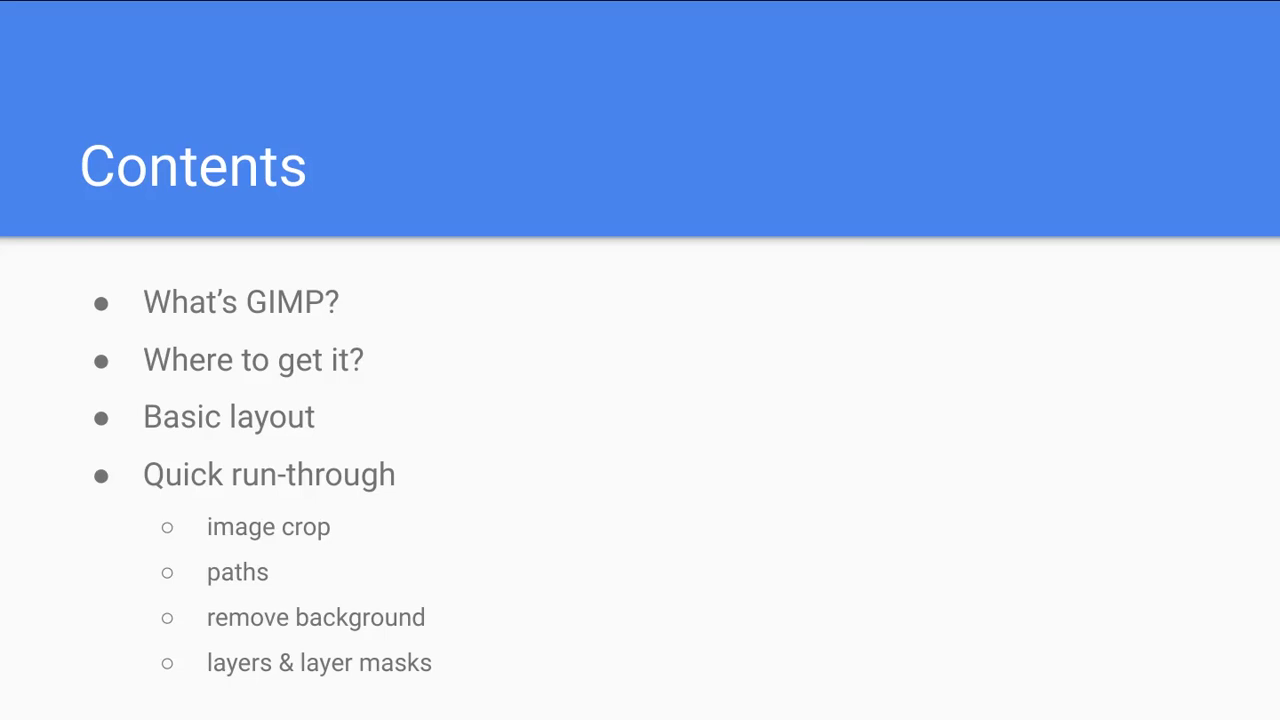
- Advance the slides past What's GIMP to the 'Where to get it?' slide
key(Right)
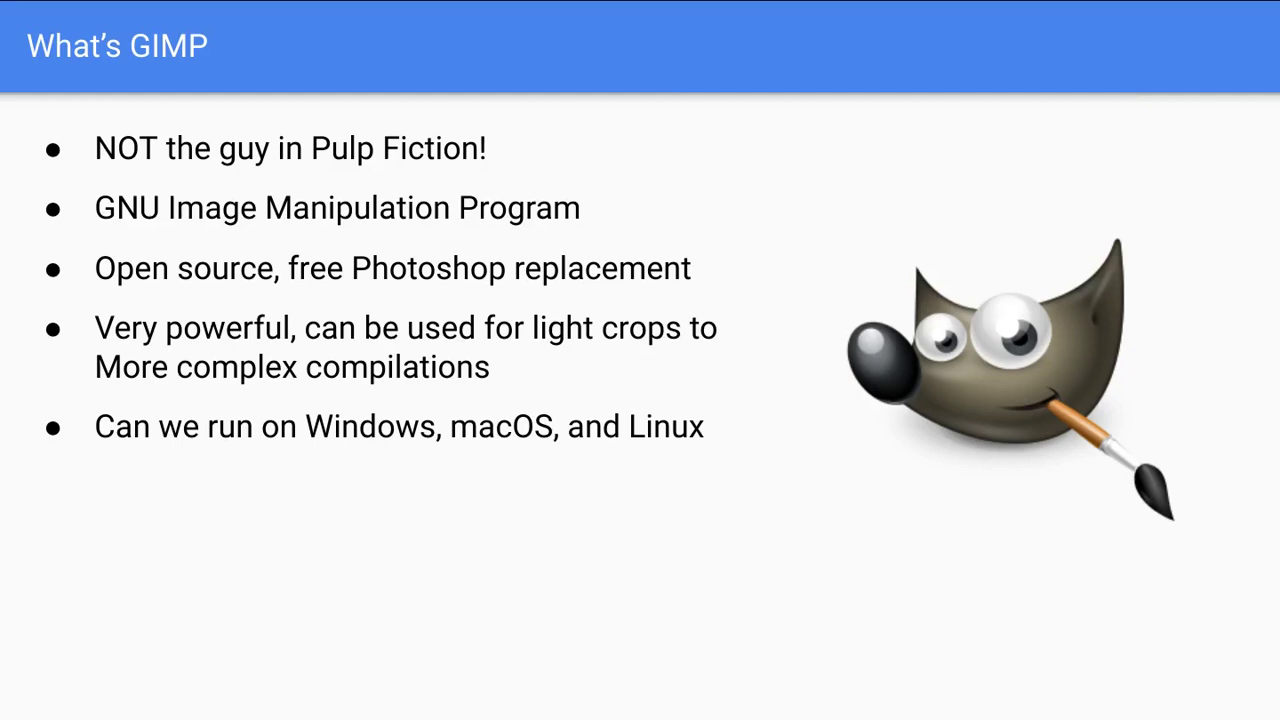
key(Right)
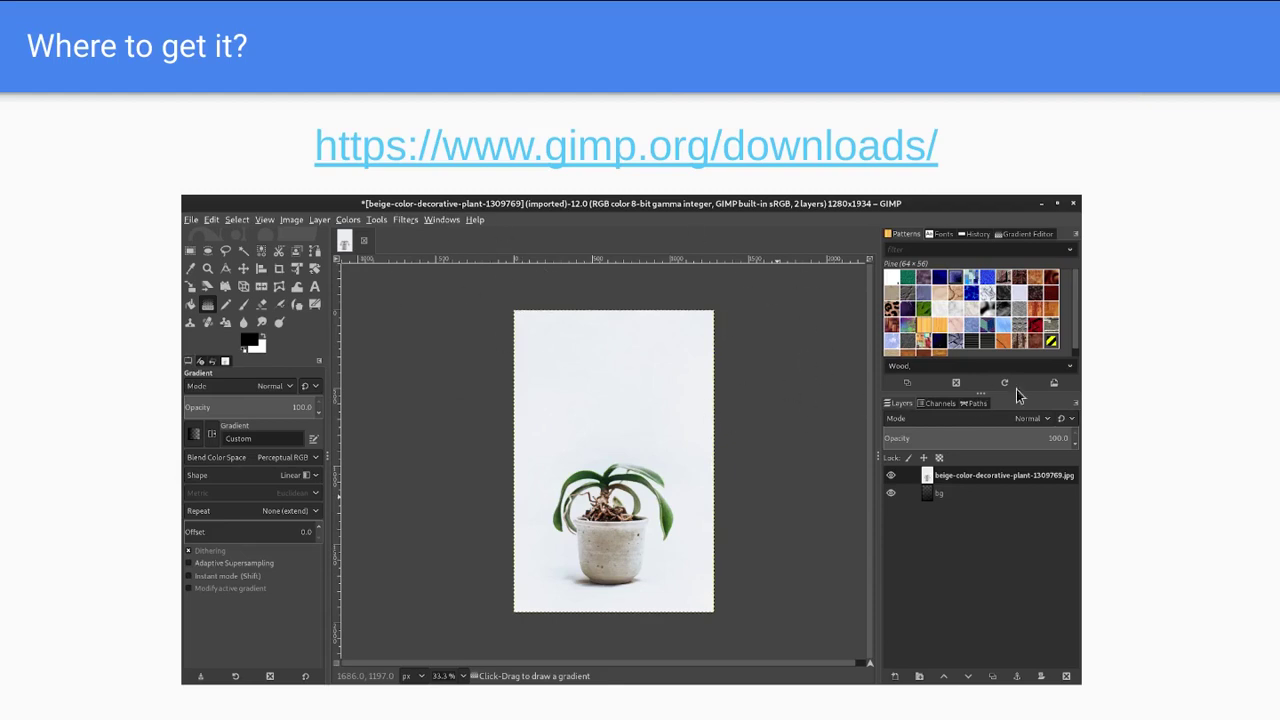
- Advance to the Basic layout slide showing the annotated GIMP window regions
key(Right)
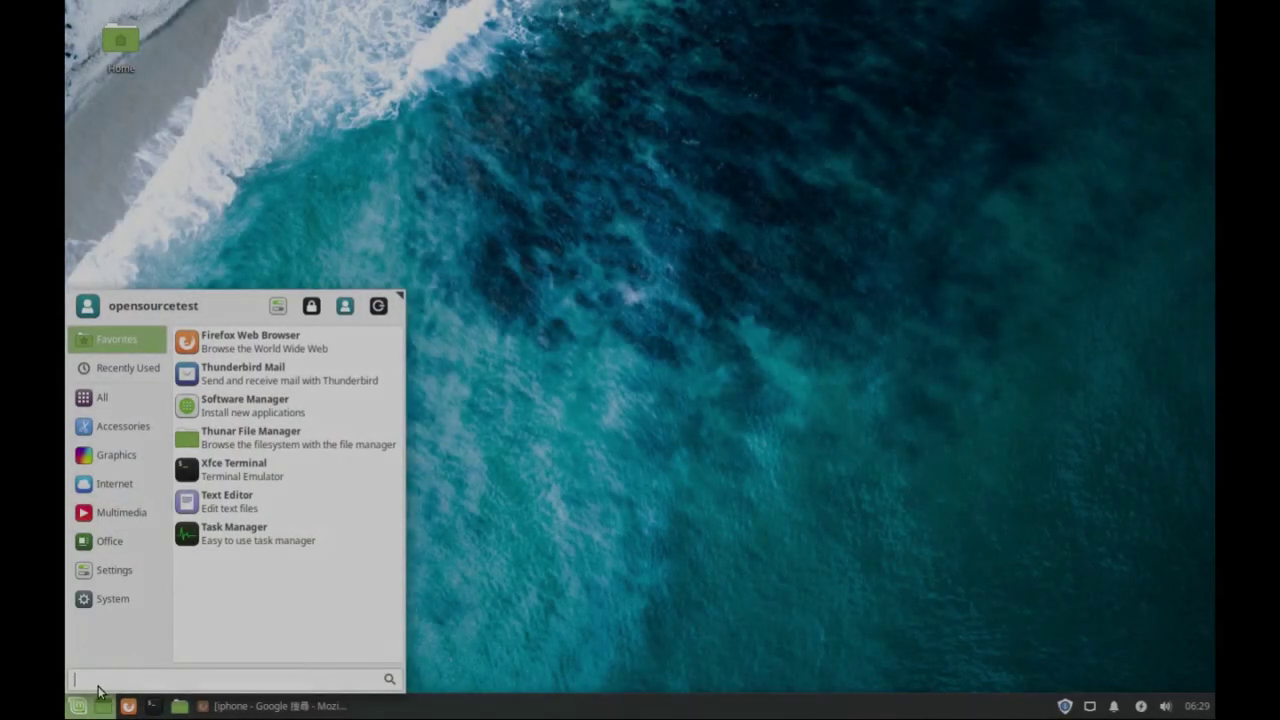
- Search the Mint menu for 'gim' and launch GNU Image Manipulation Program
click(137, 570)
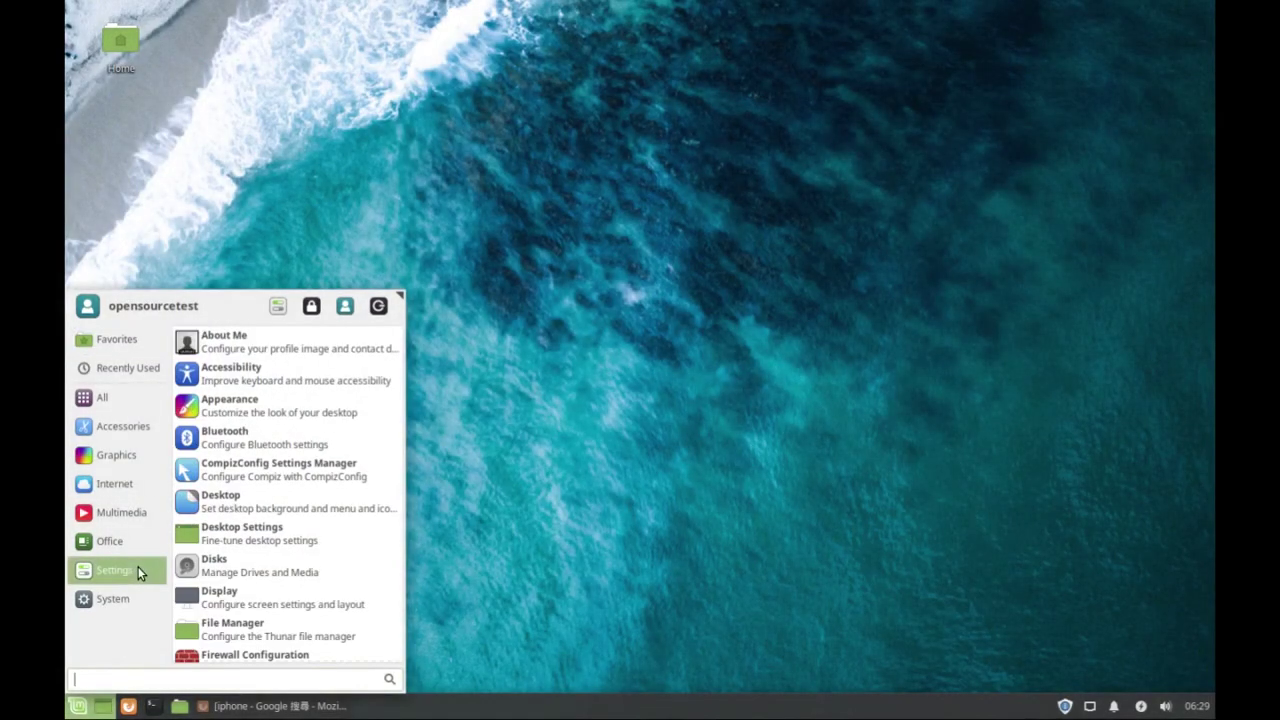
click(130, 515)
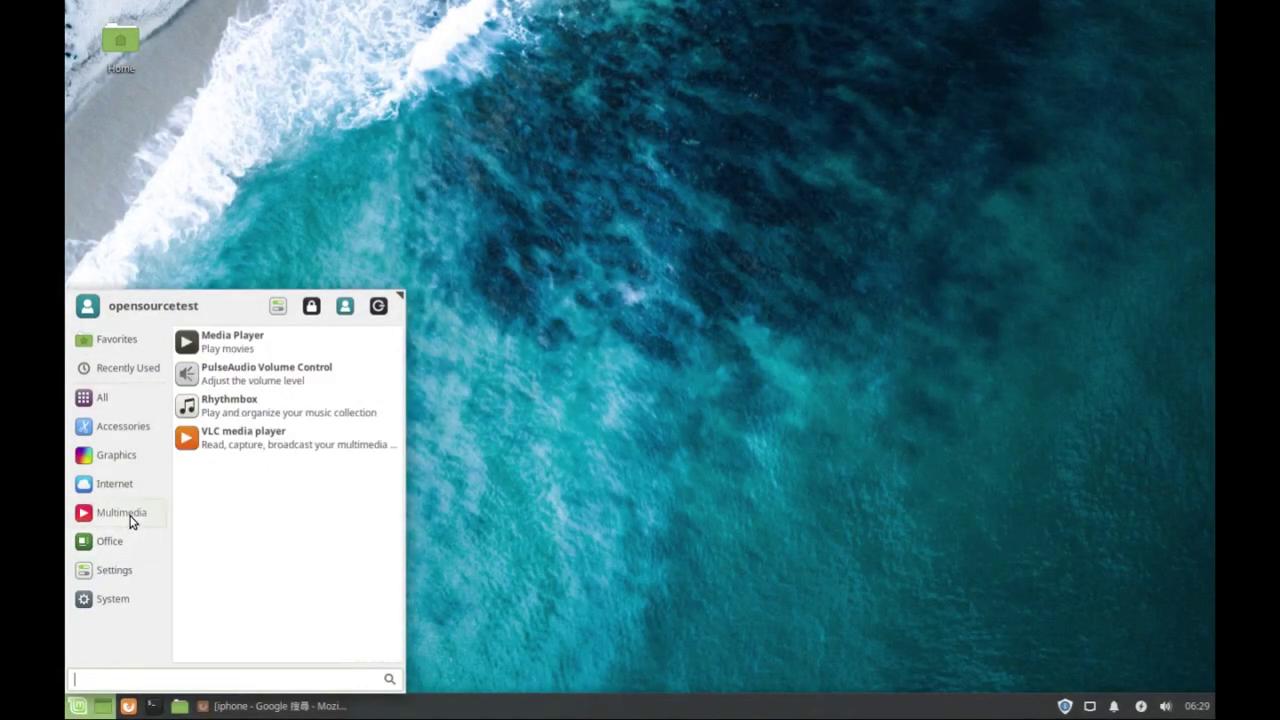
click(100, 566)
click(119, 399)
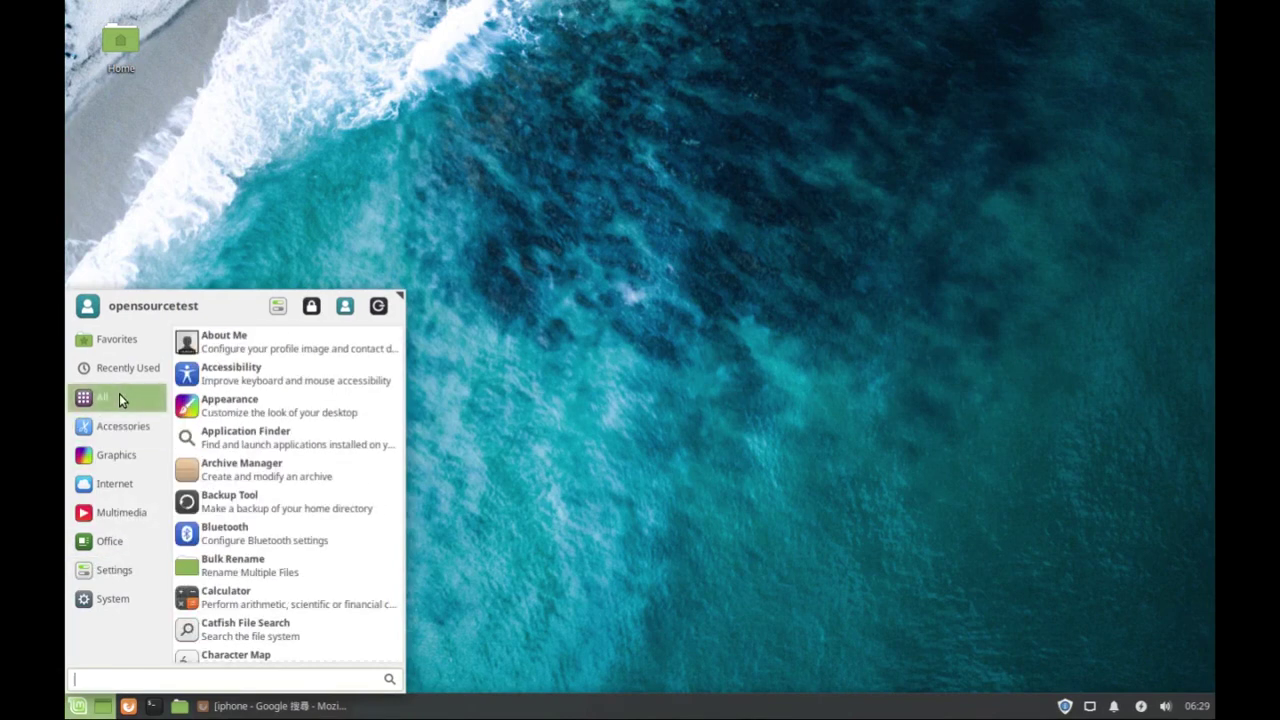
scroll(285, 455, down, 7)
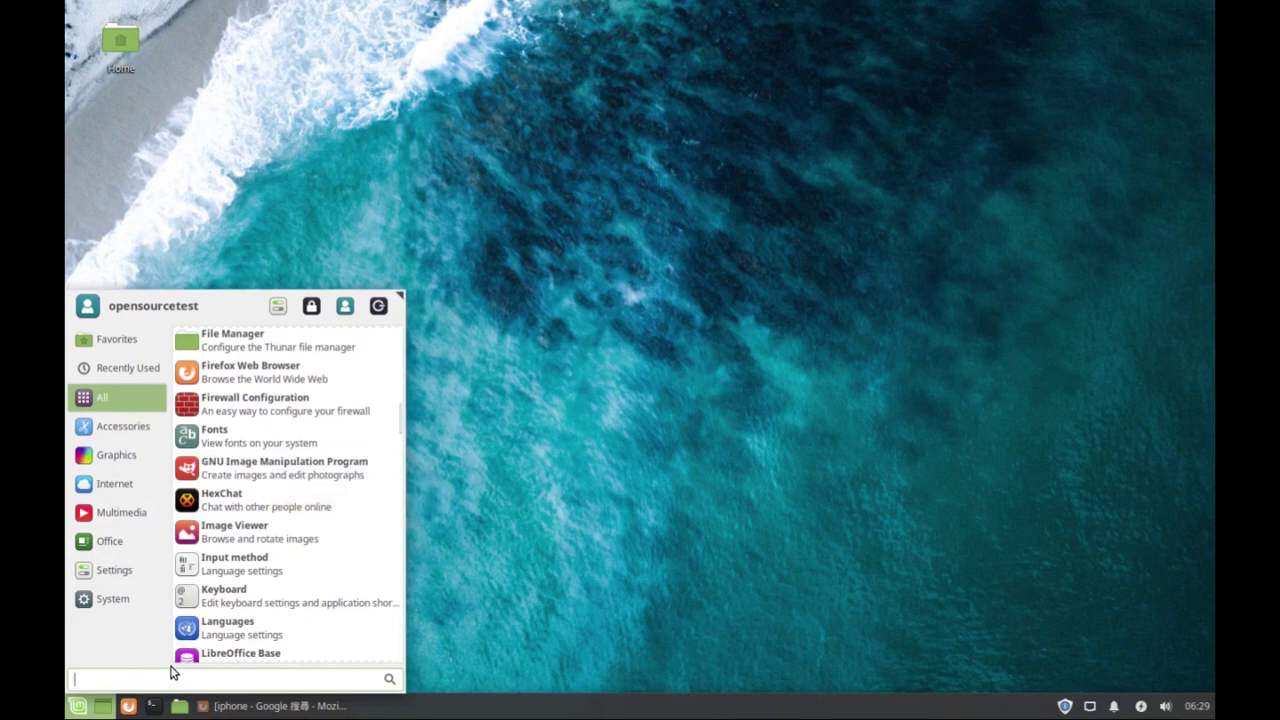
text(gim)
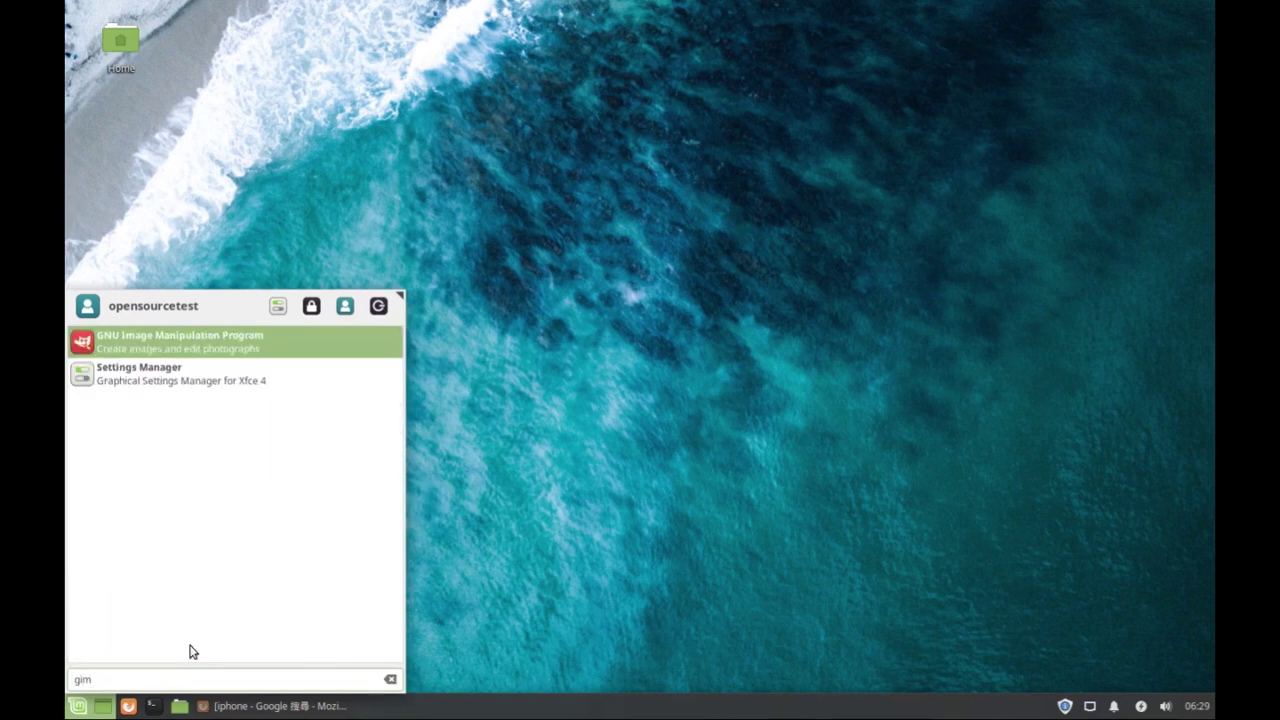
click(214, 346)
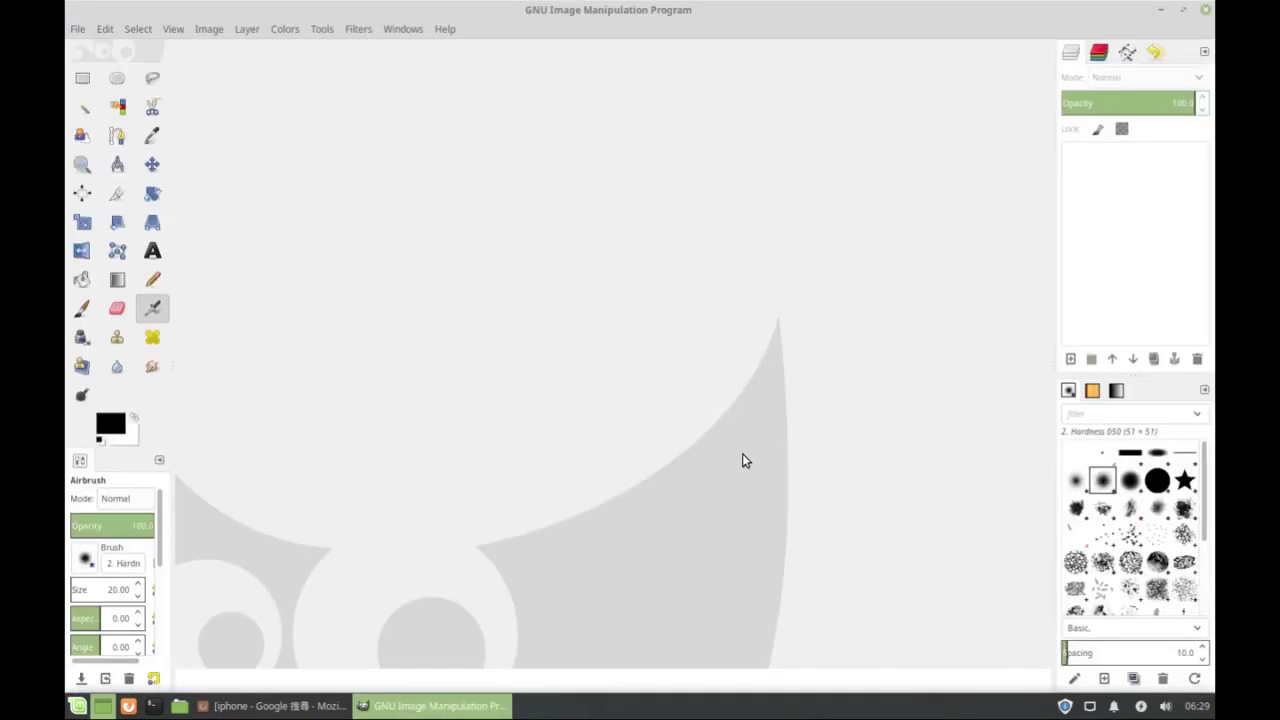
click(77, 30)
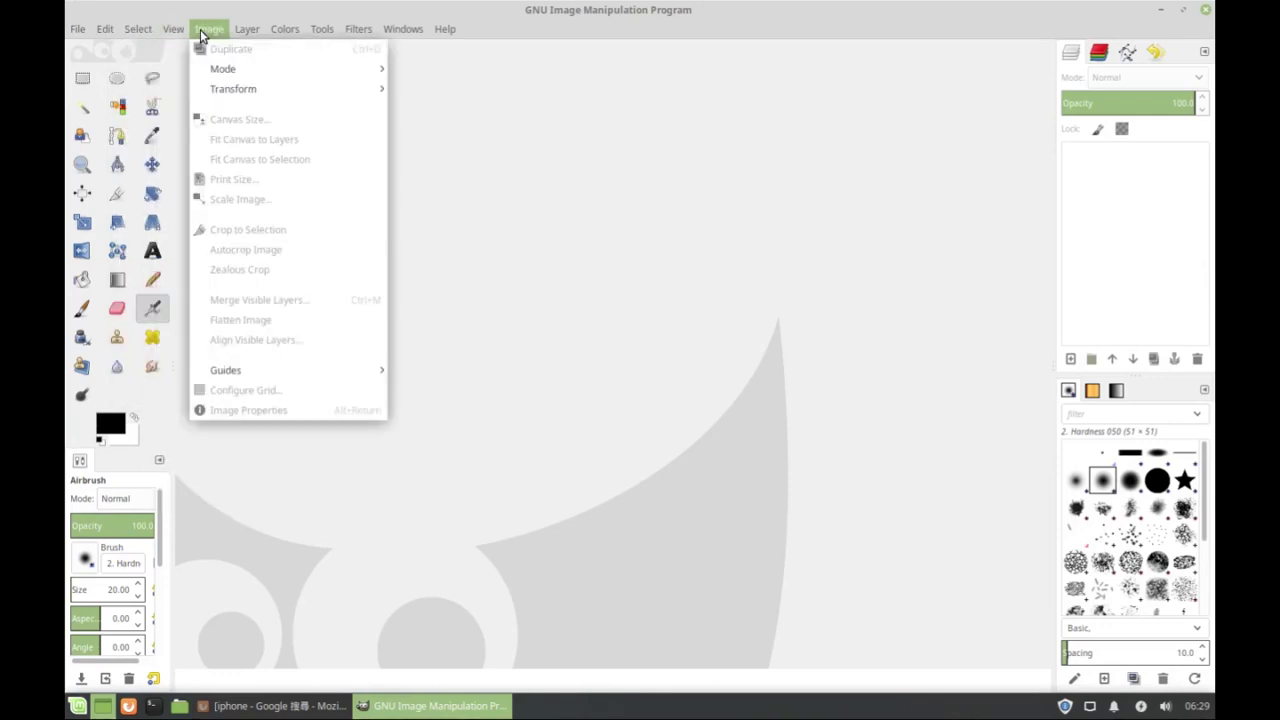
mouse_move(250, 30)
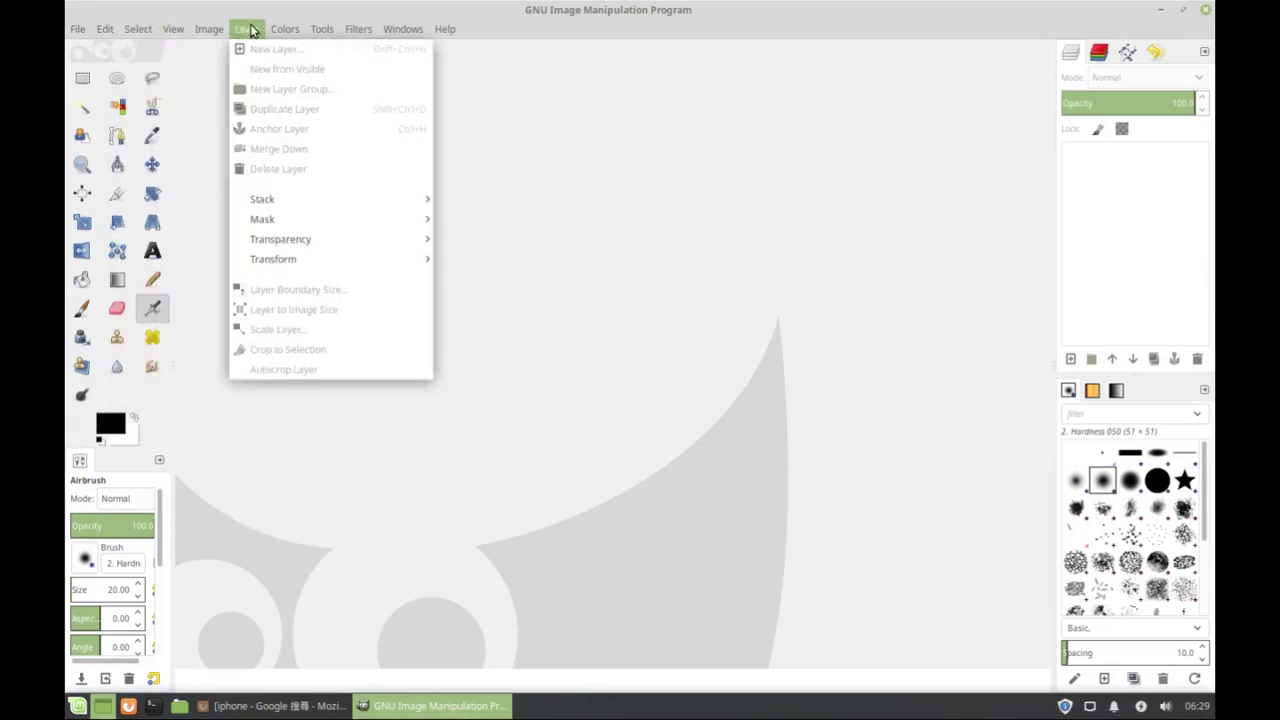
click(107, 30)
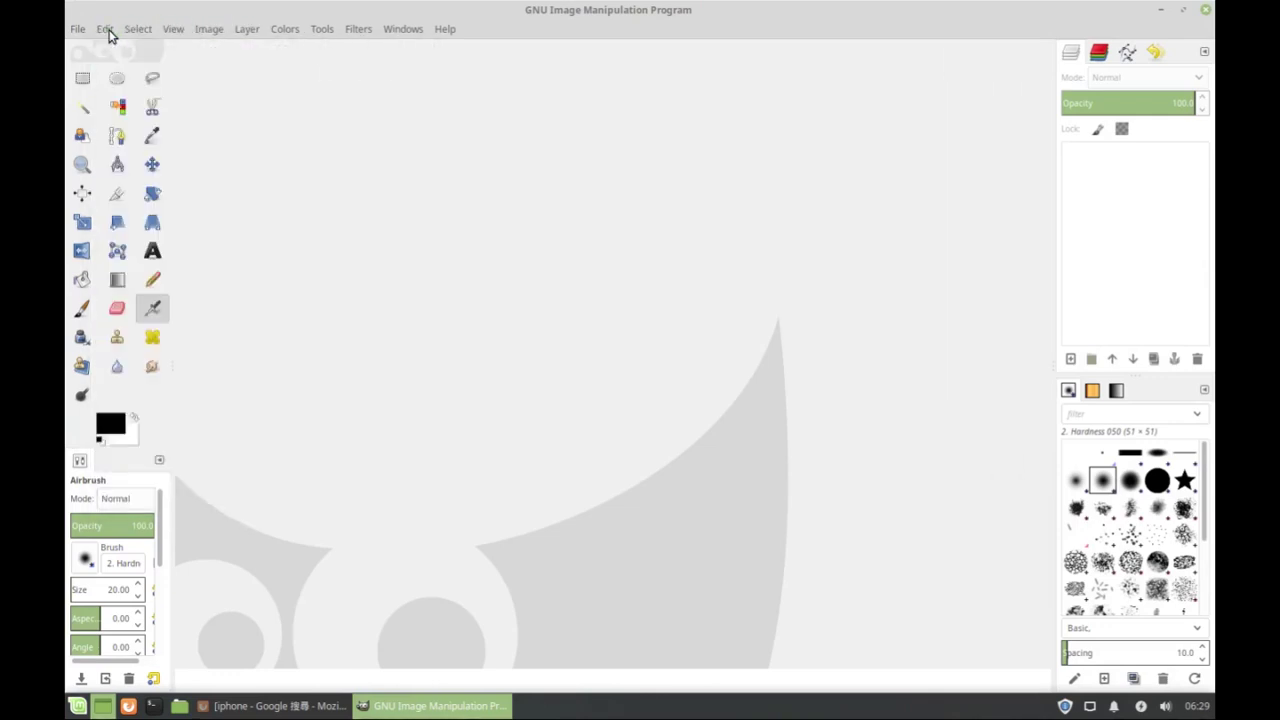
click(82, 80)
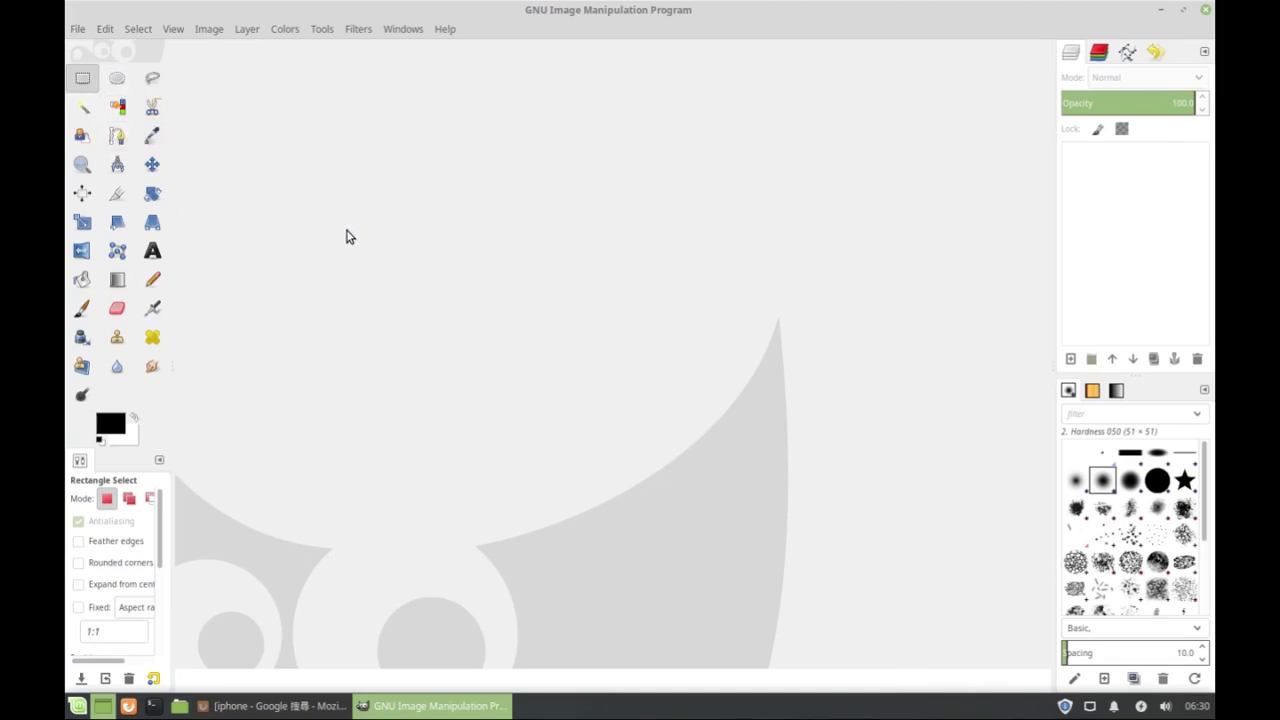
click(292, 705)
- Copy the four-iPhone photo from Firefox's image preview and bring GIMP back to front
scroll(340, 325, down, 10)
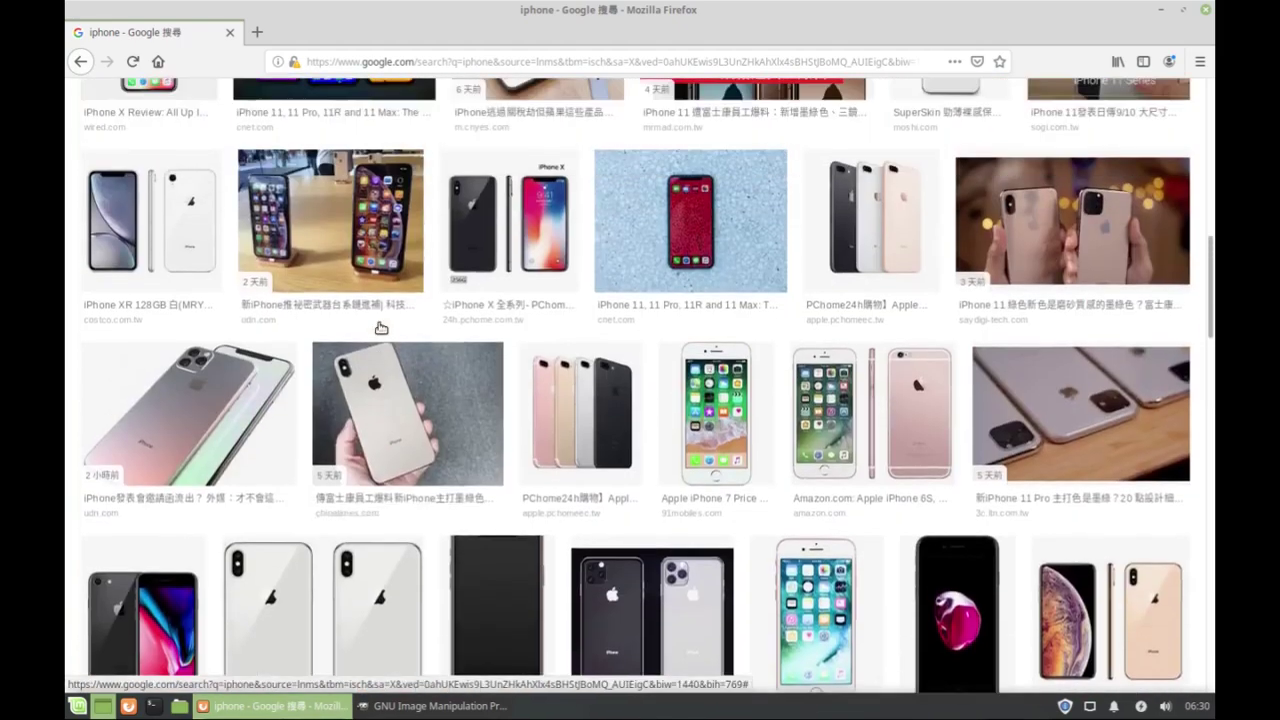
scroll(460, 270, up, 3)
scroll(600, 250, up, 4)
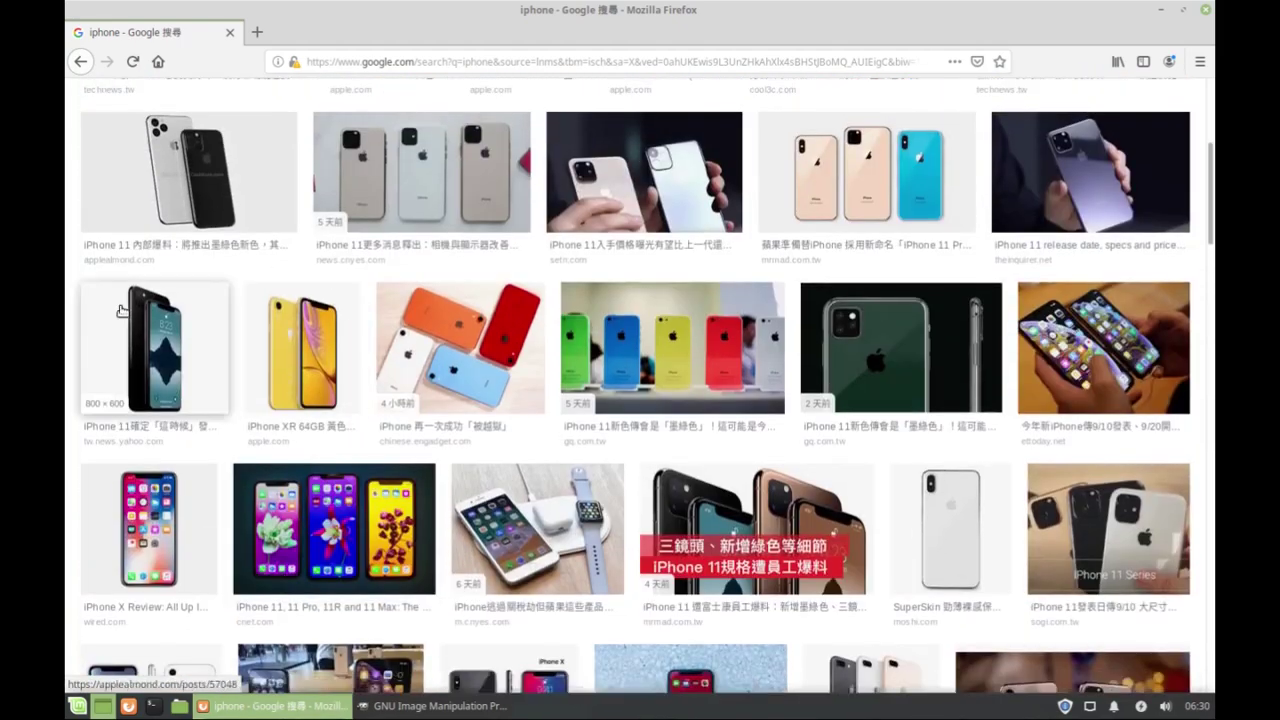
click(475, 395)
right_click(954, 215)
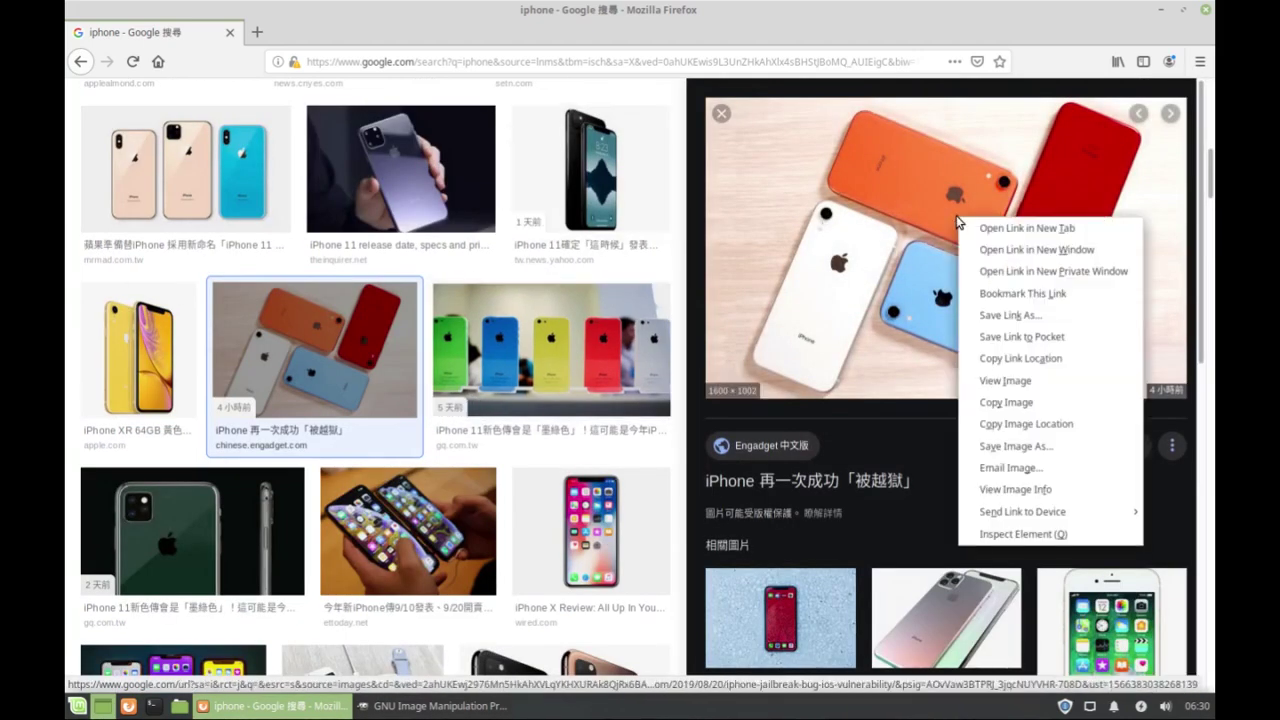
click(1010, 402)
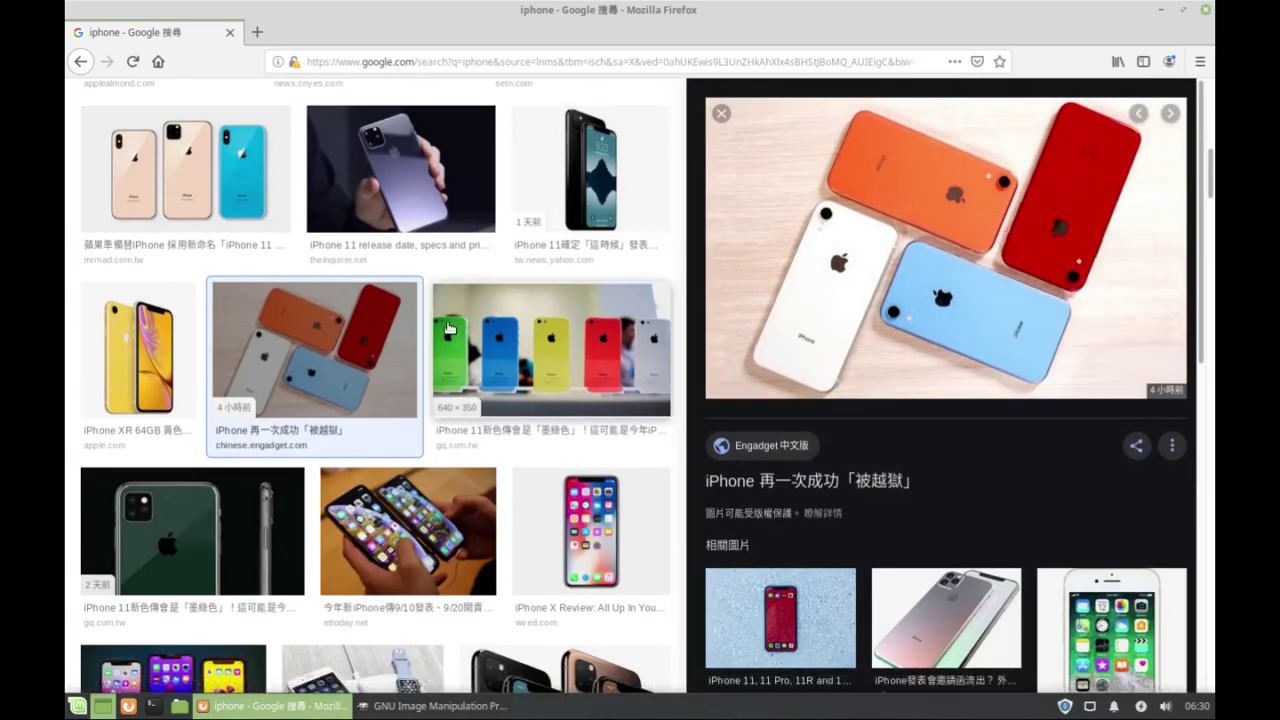
click(406, 709)
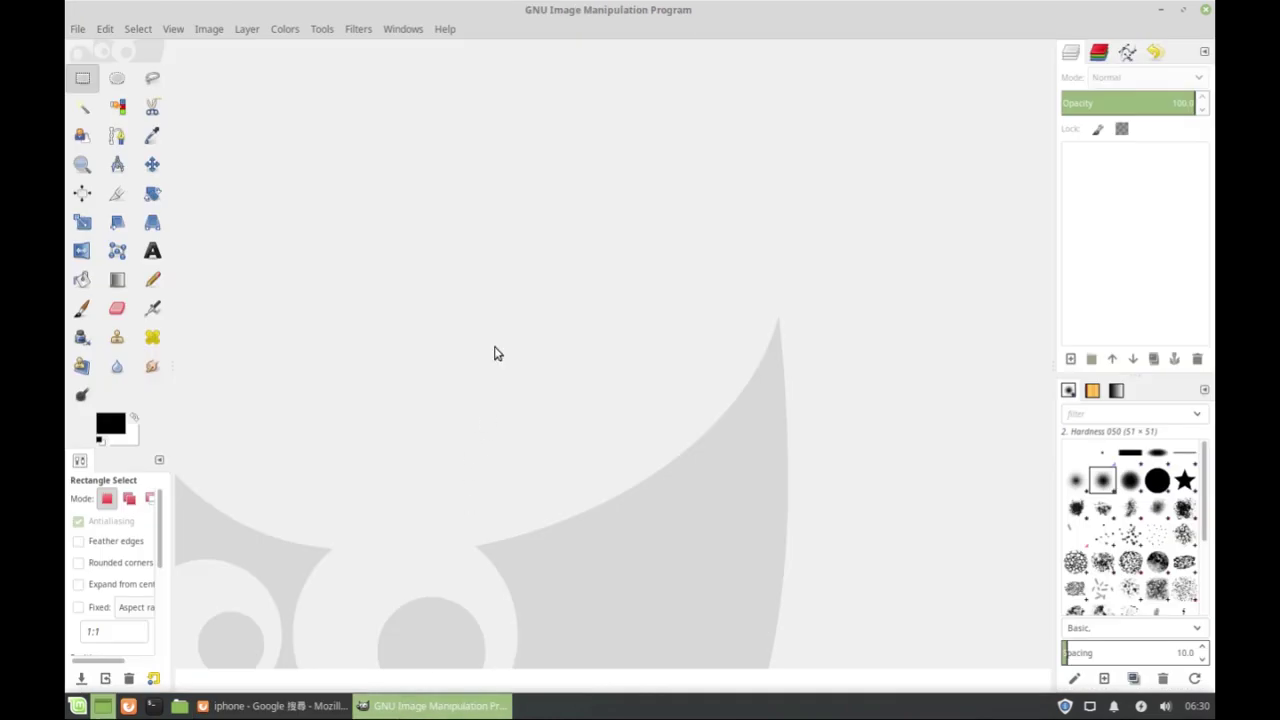
- Paste the copied photo as a new 1600×1002 image and zoom out to 33.3%
right_click(495, 214)
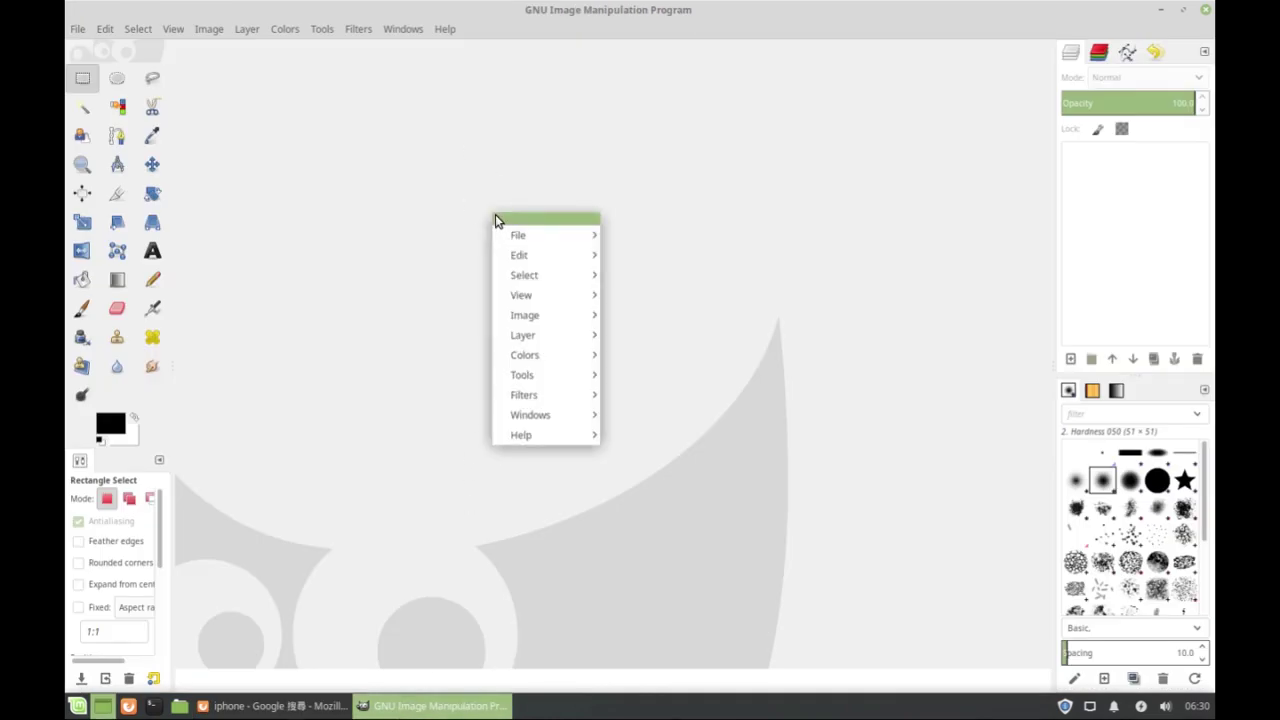
click(446, 188)
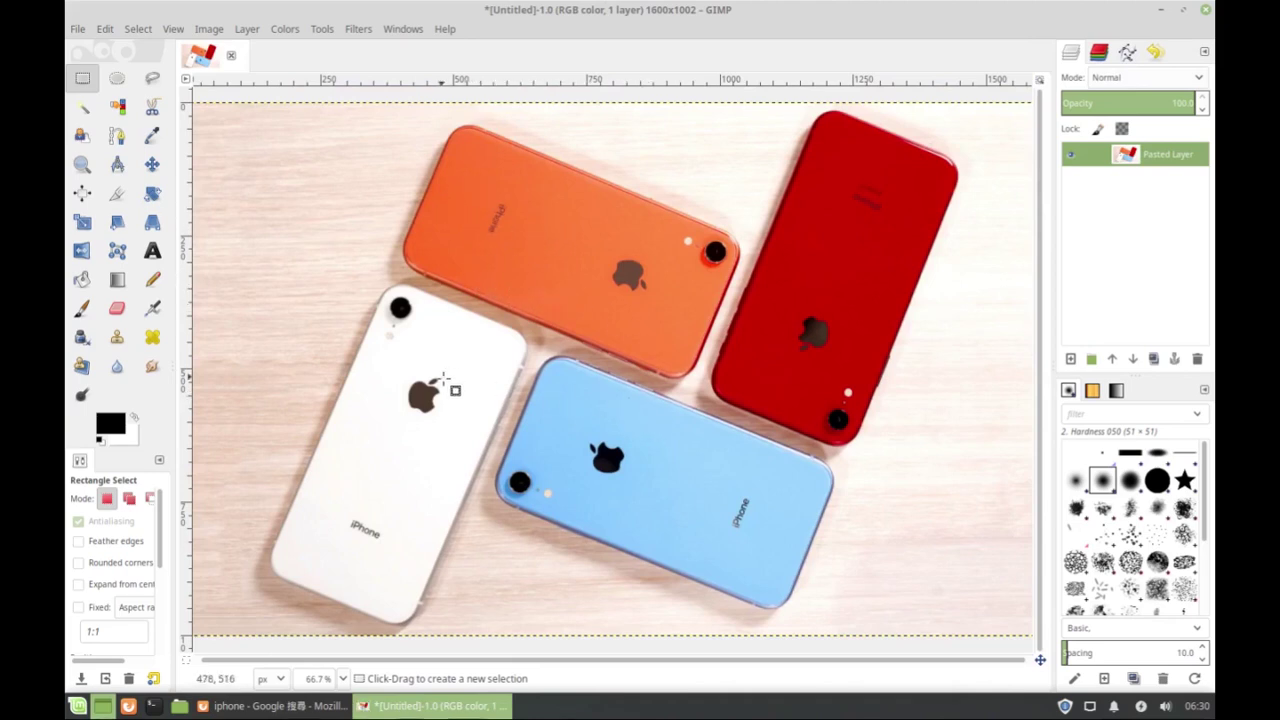
scroll(566, 403, down, 2)
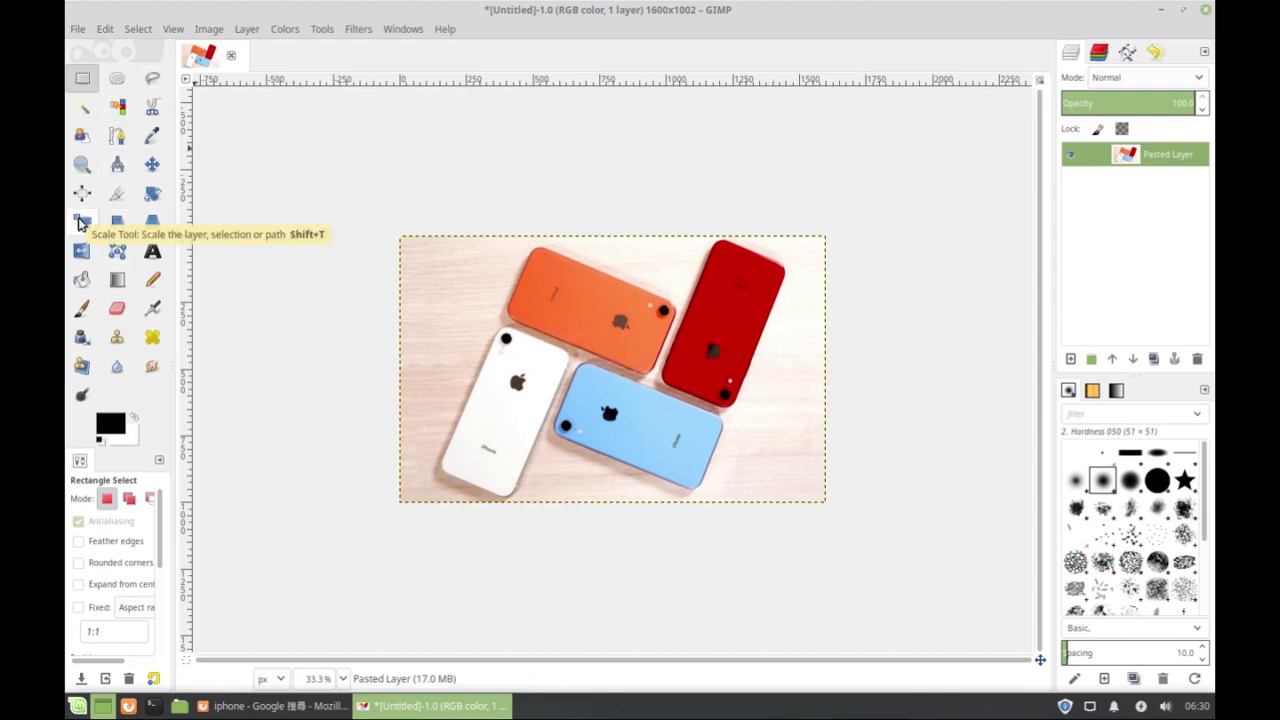
click(151, 196)
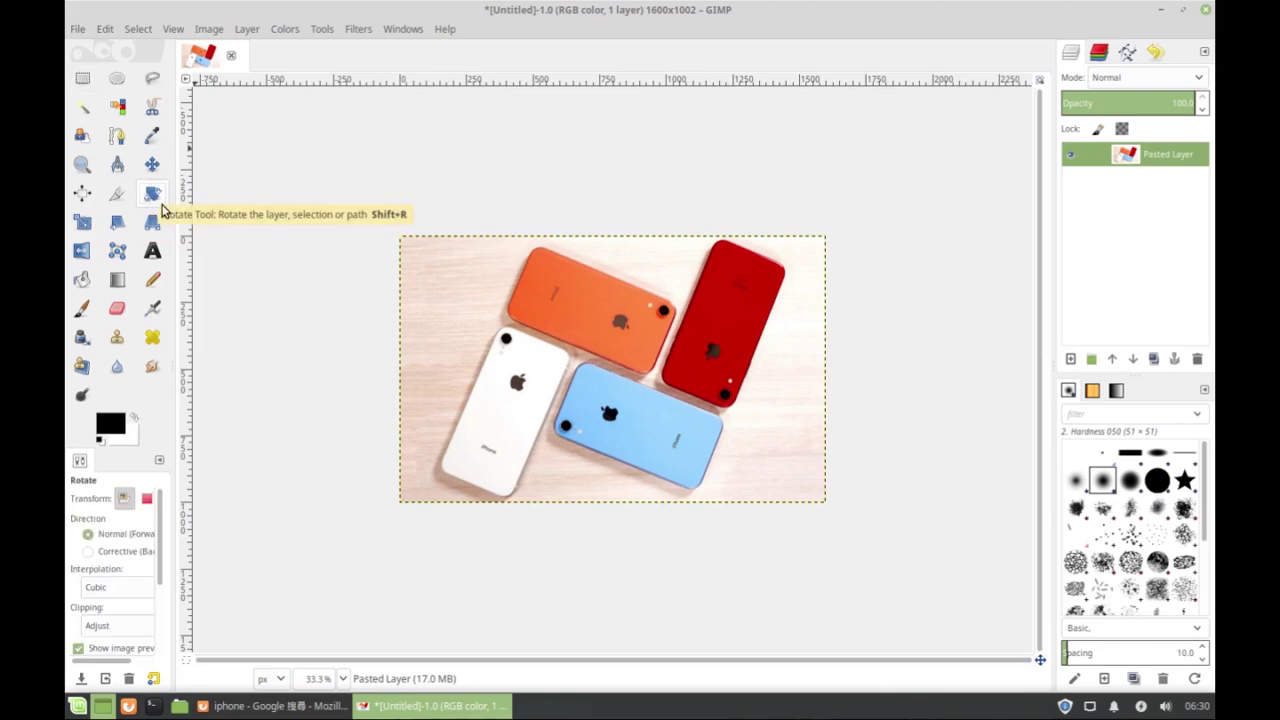
- Rotate the pasted photo layer by 155.11° so the phones stand upright
click(505, 289)
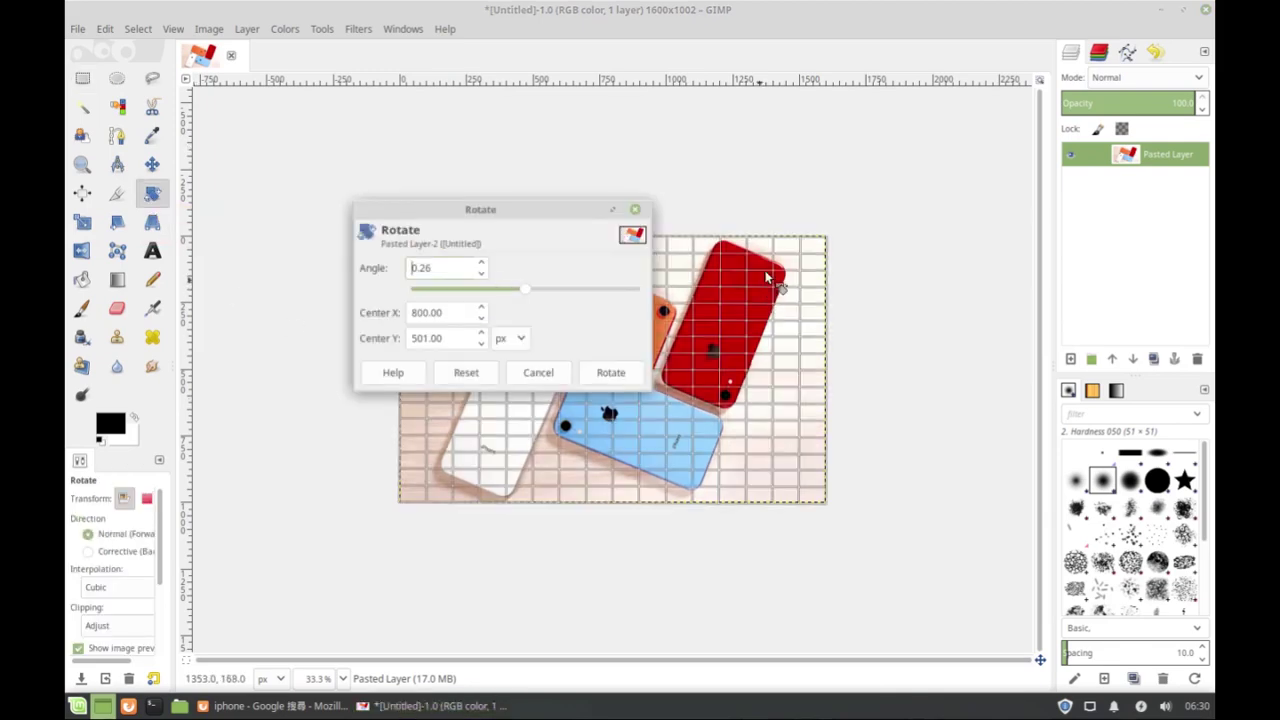
drag(766, 277, 564, 462)
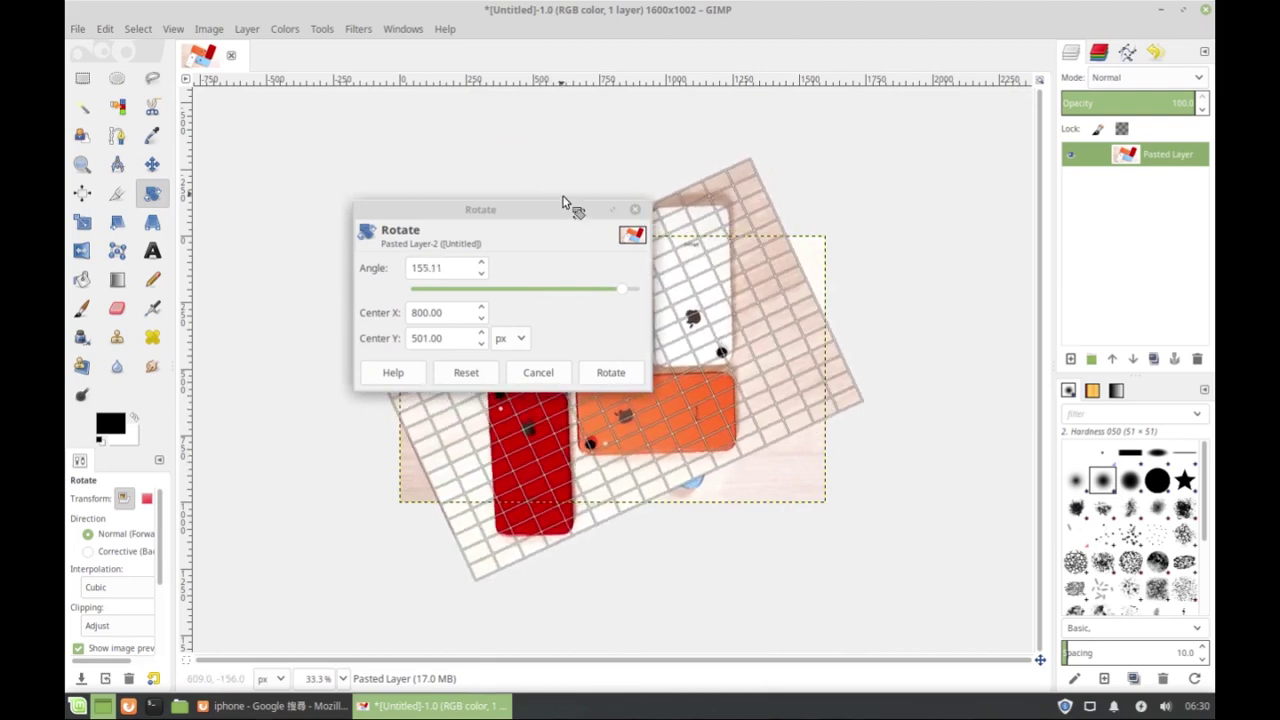
drag(559, 207, 961, 83)
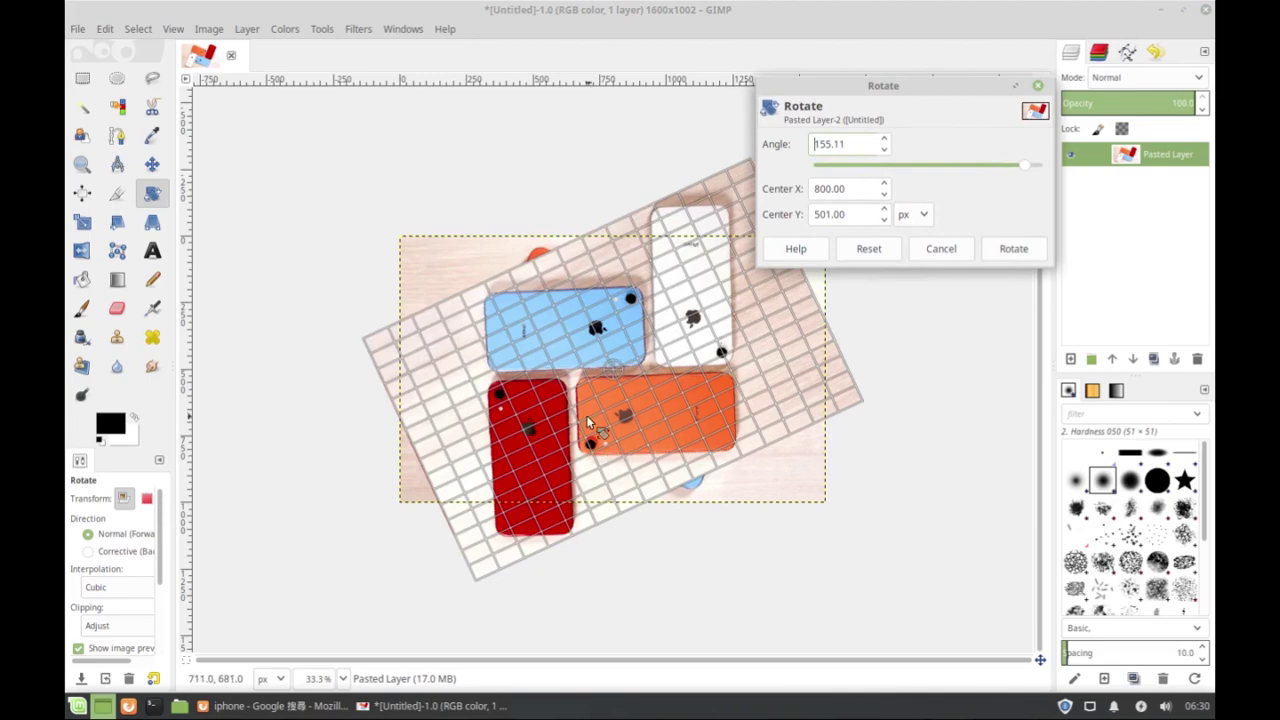
drag(608, 388, 628, 344)
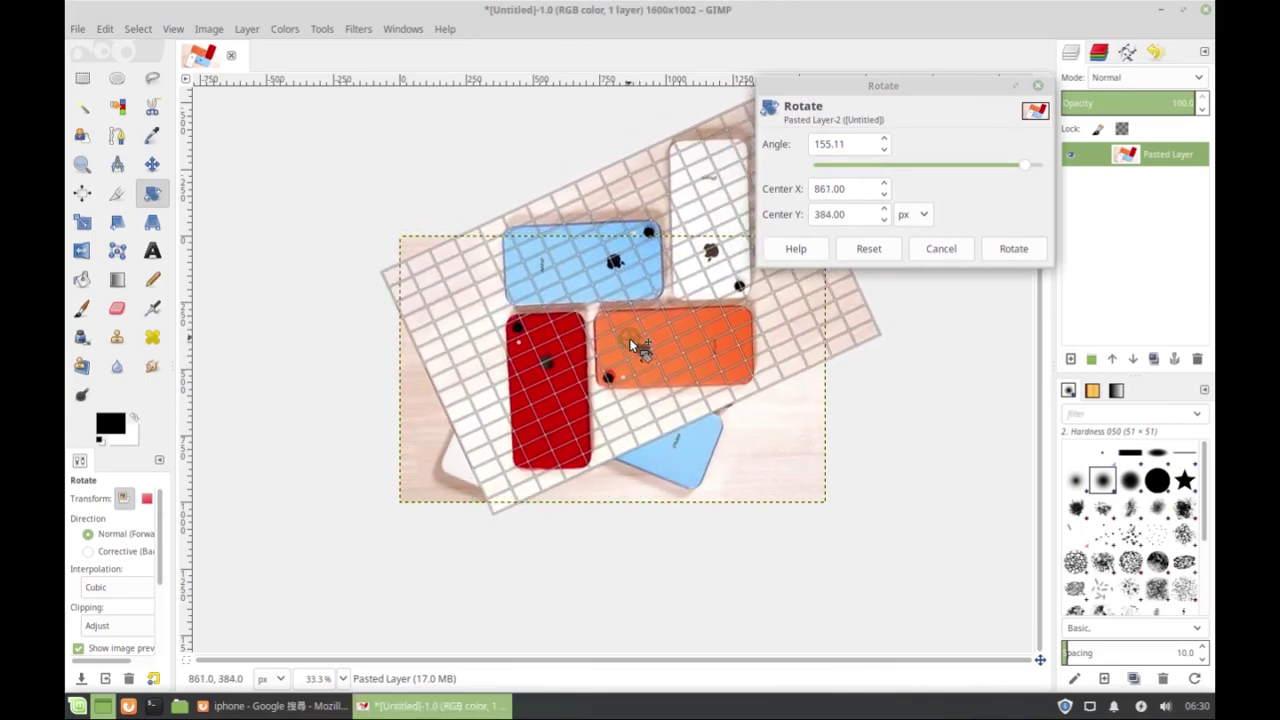
click(1022, 257)
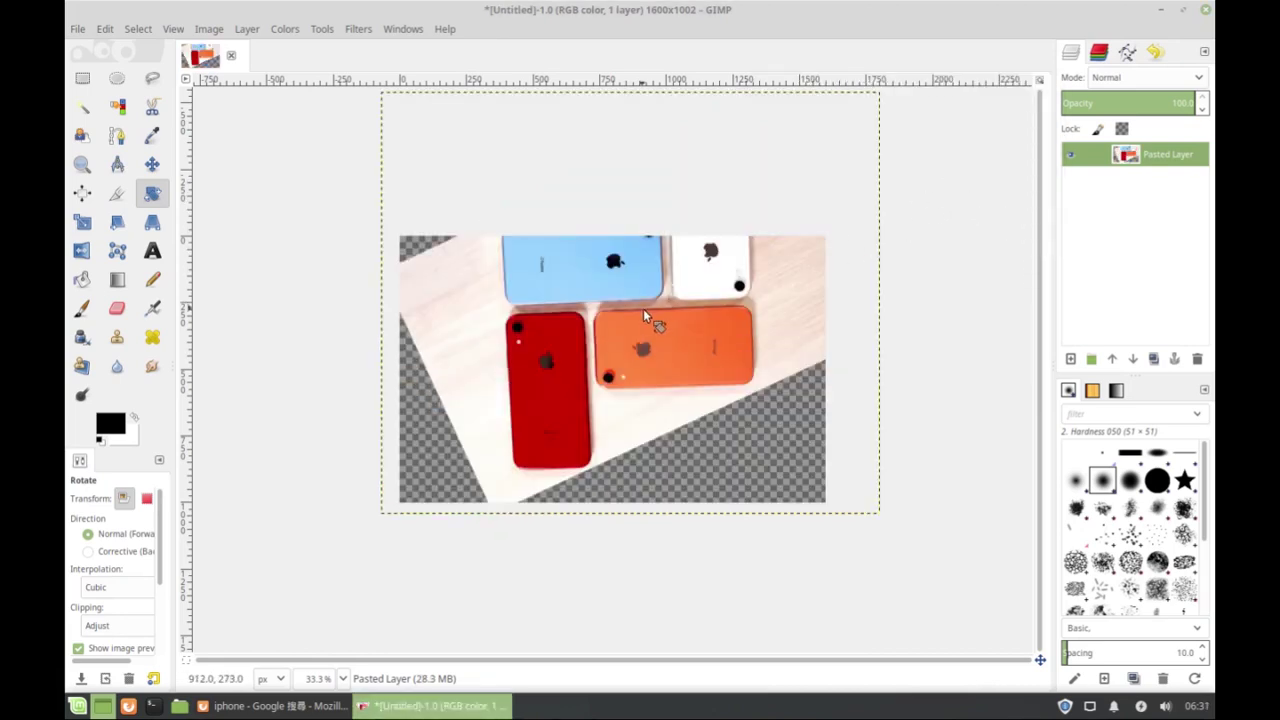
- Create a transparent layer named 'background' and move it beneath Pasted Layer
click(1069, 360)
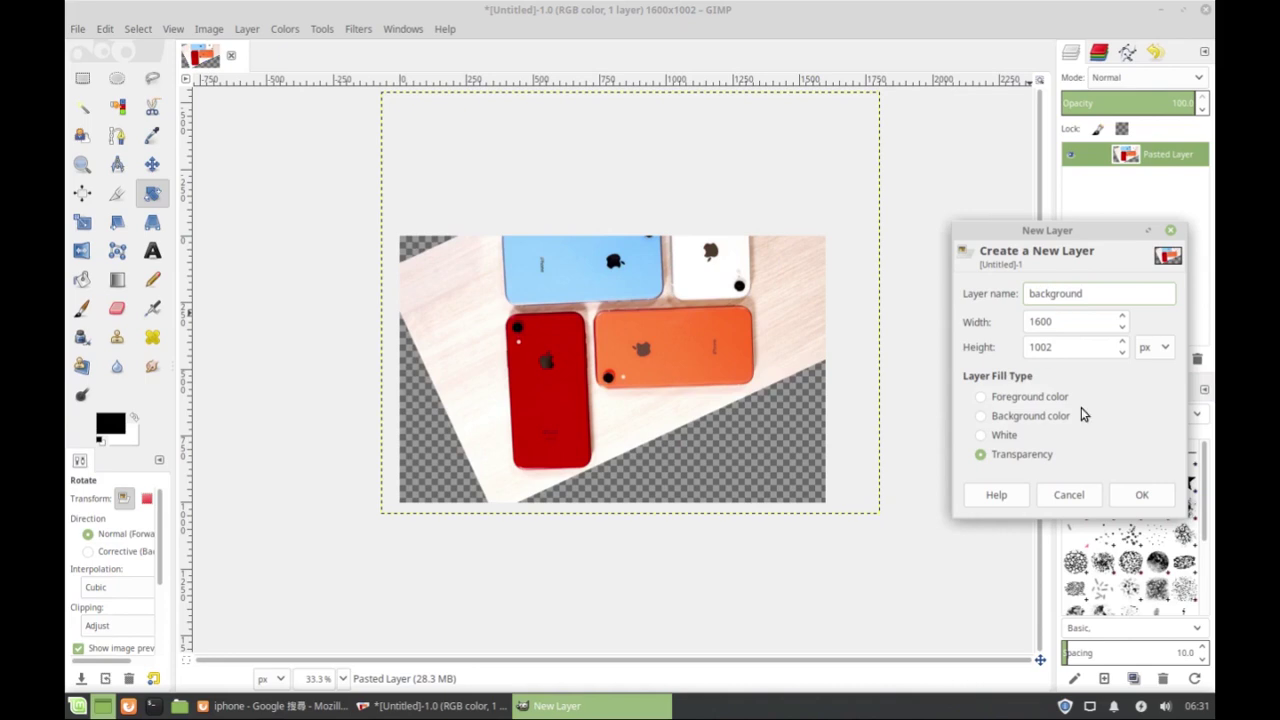
click(1142, 494)
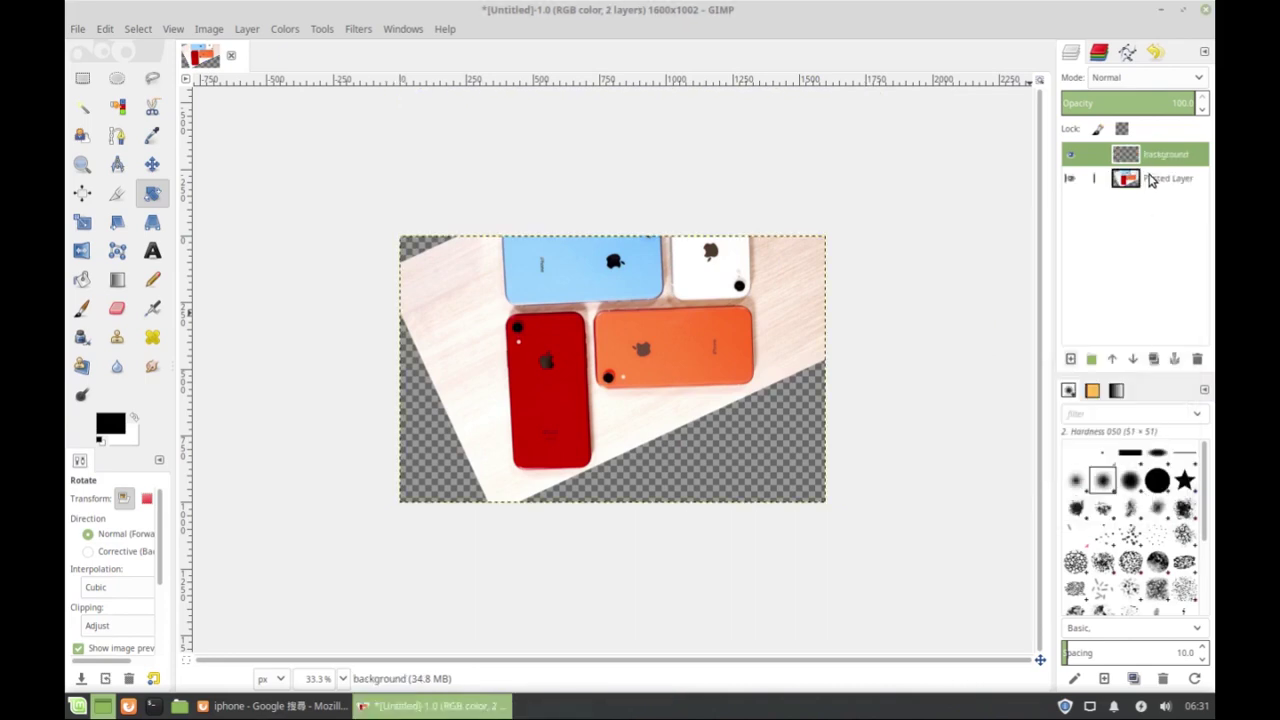
drag(1150, 155, 1165, 193)
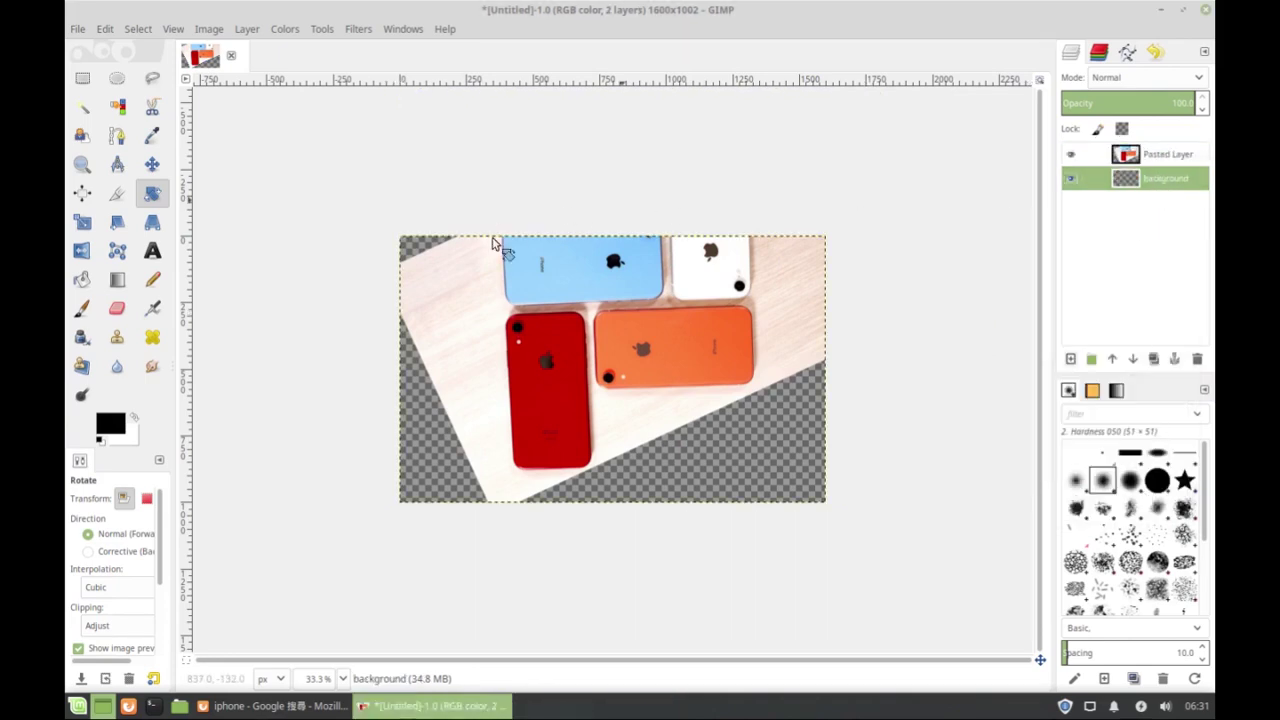
- Bucket-fill the background layer with the white BG colour and reselect the photo layer
click(80, 280)
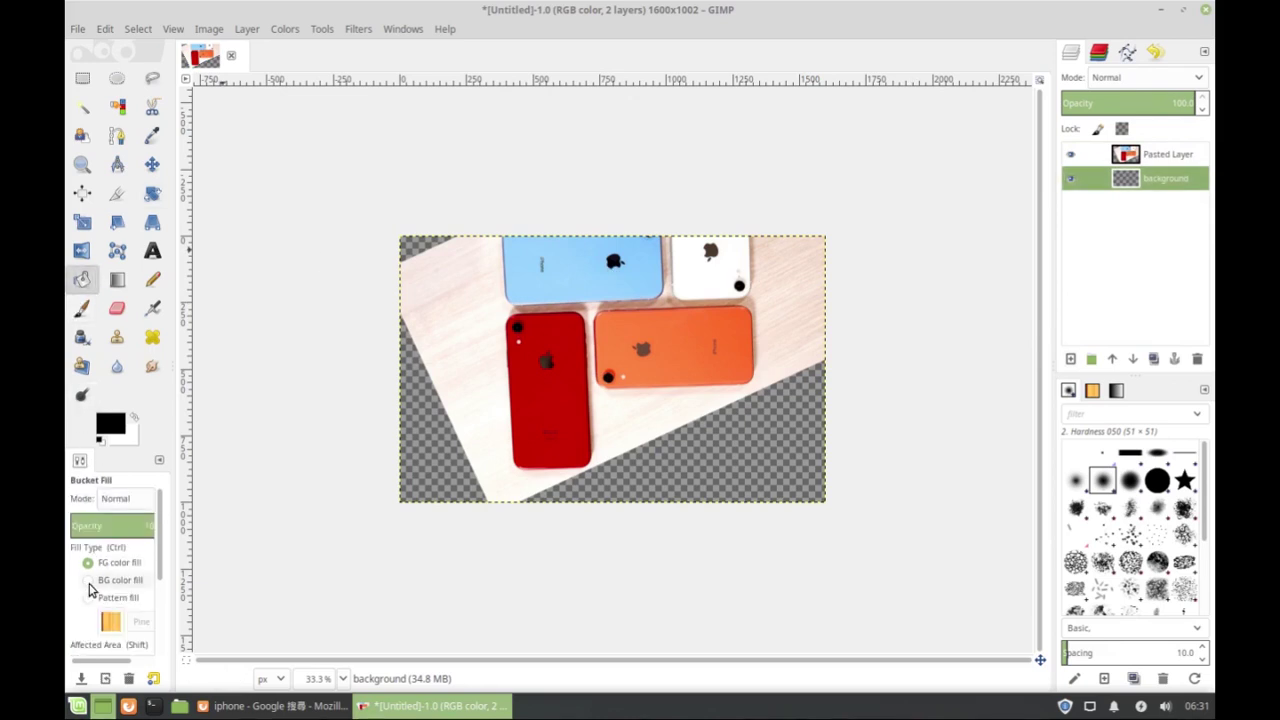
click(88, 582)
click(748, 451)
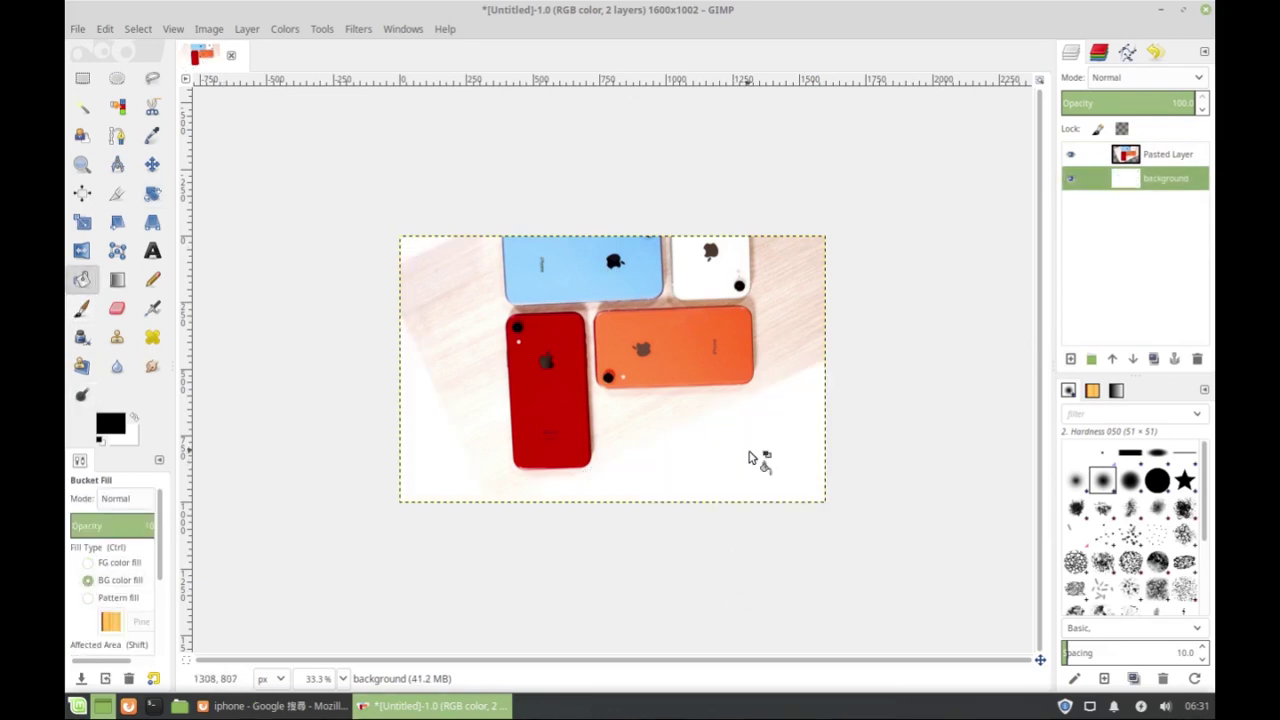
click(1138, 153)
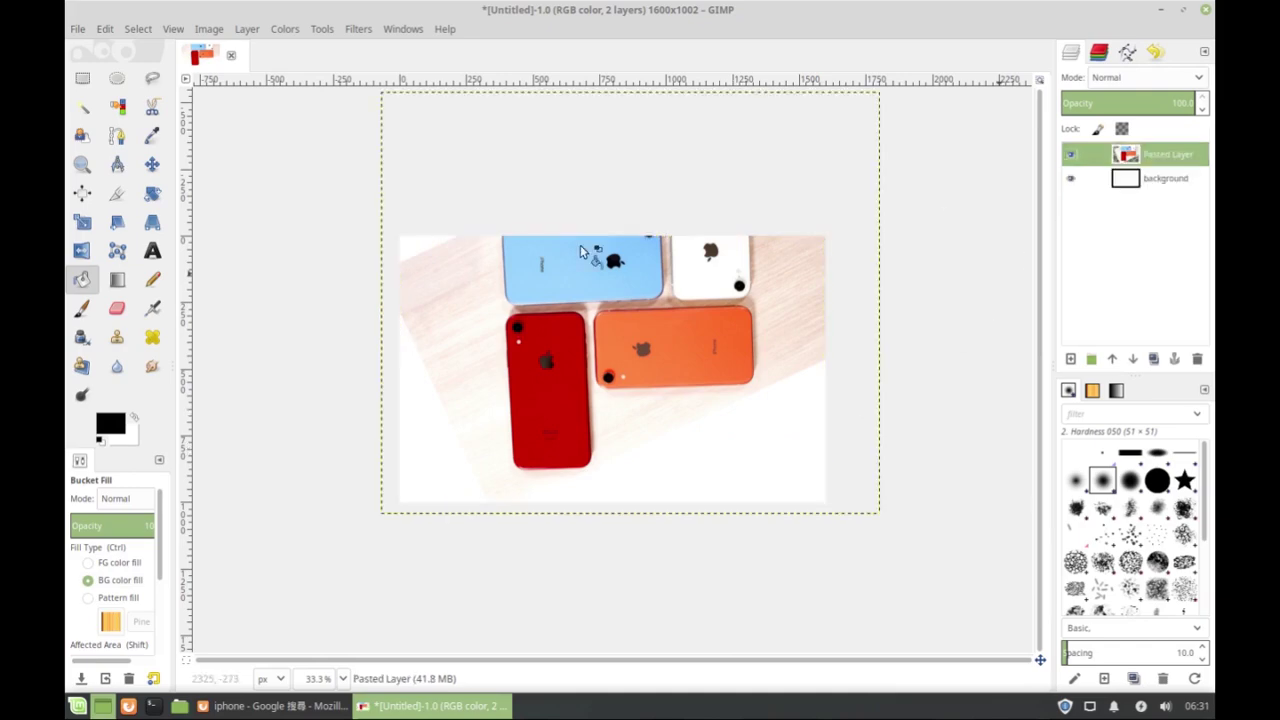
- Place path anchors around the red iPhone's bottom-left rounded corner and shape the curve
click(117, 135)
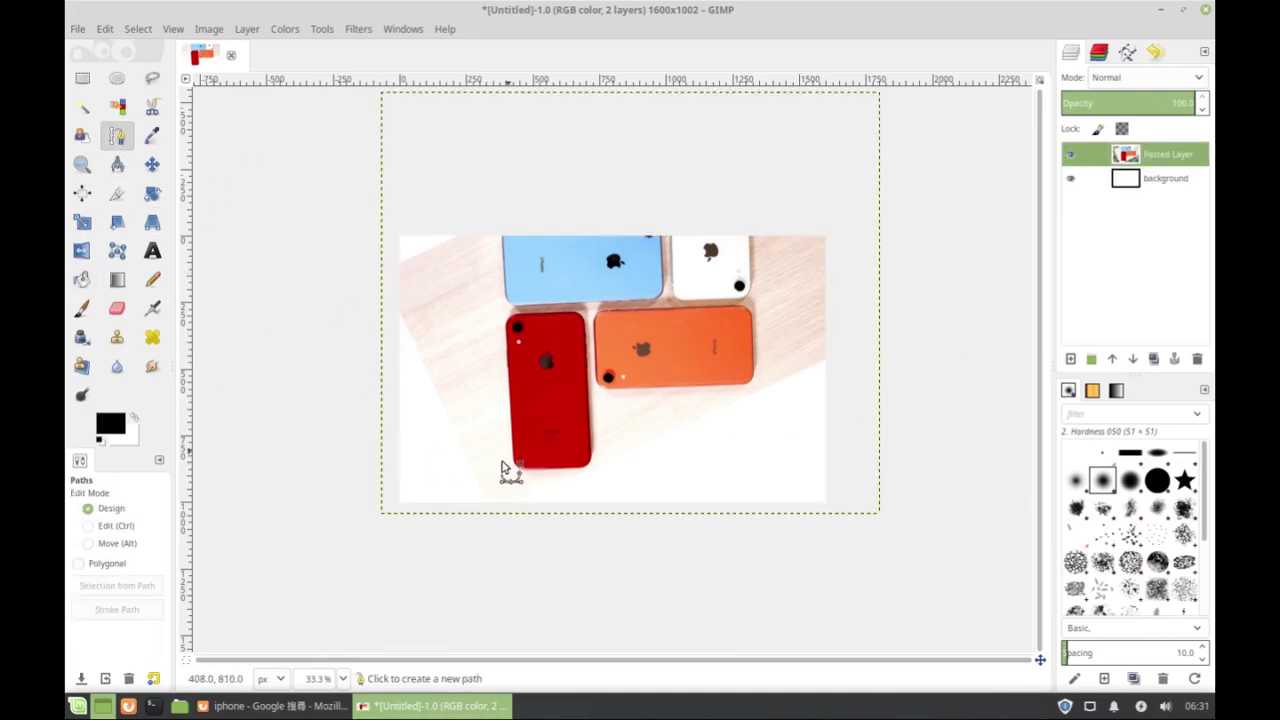
scroll(440, 460, up, 5)
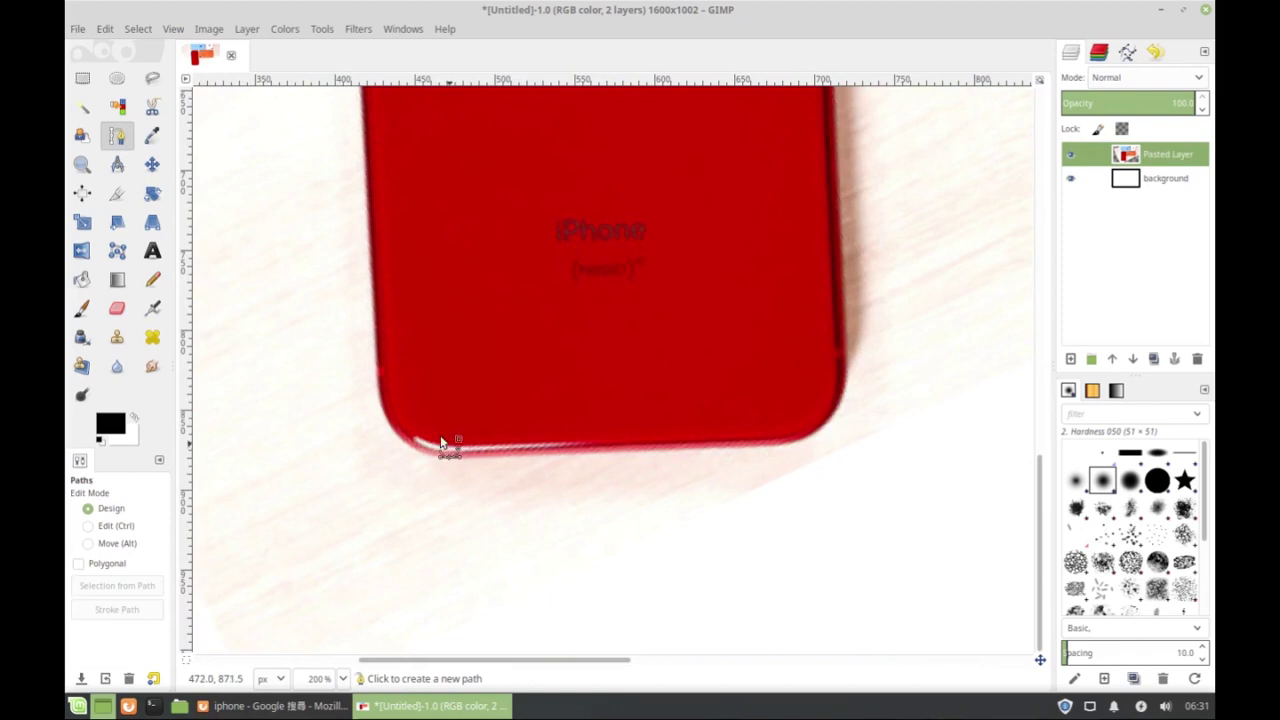
click(372, 367)
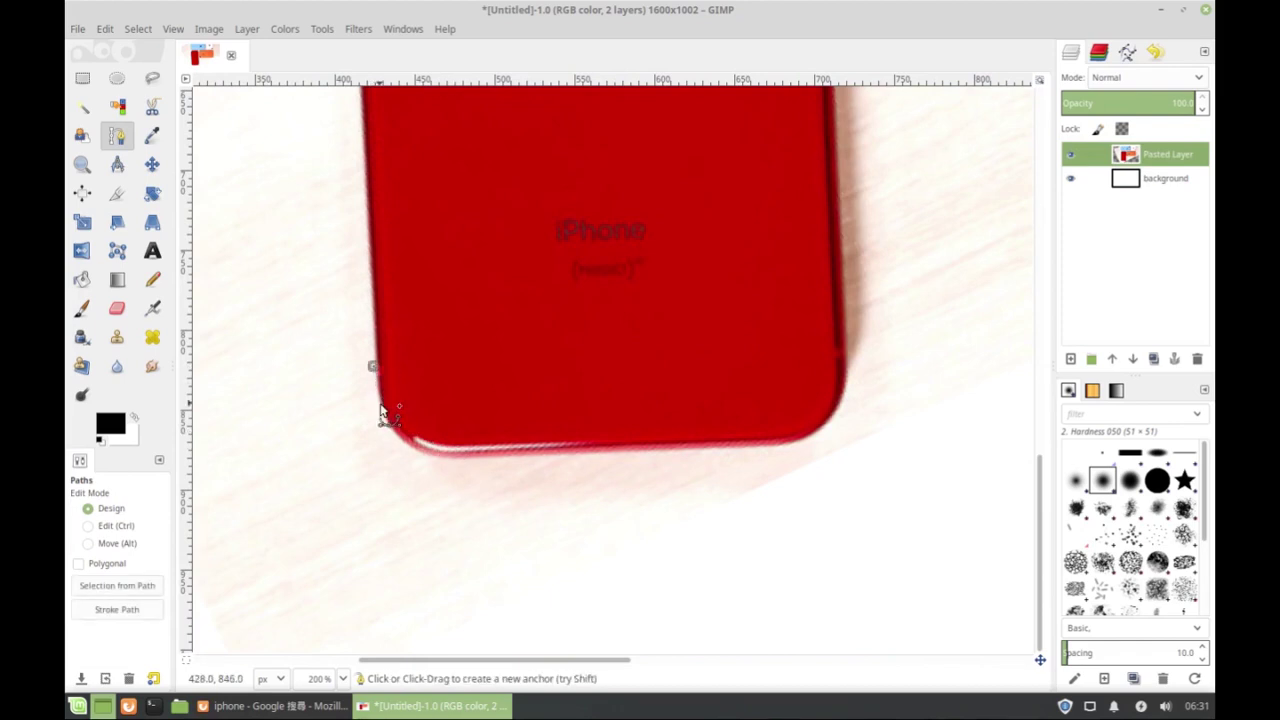
click(377, 401)
drag(449, 460, 503, 462)
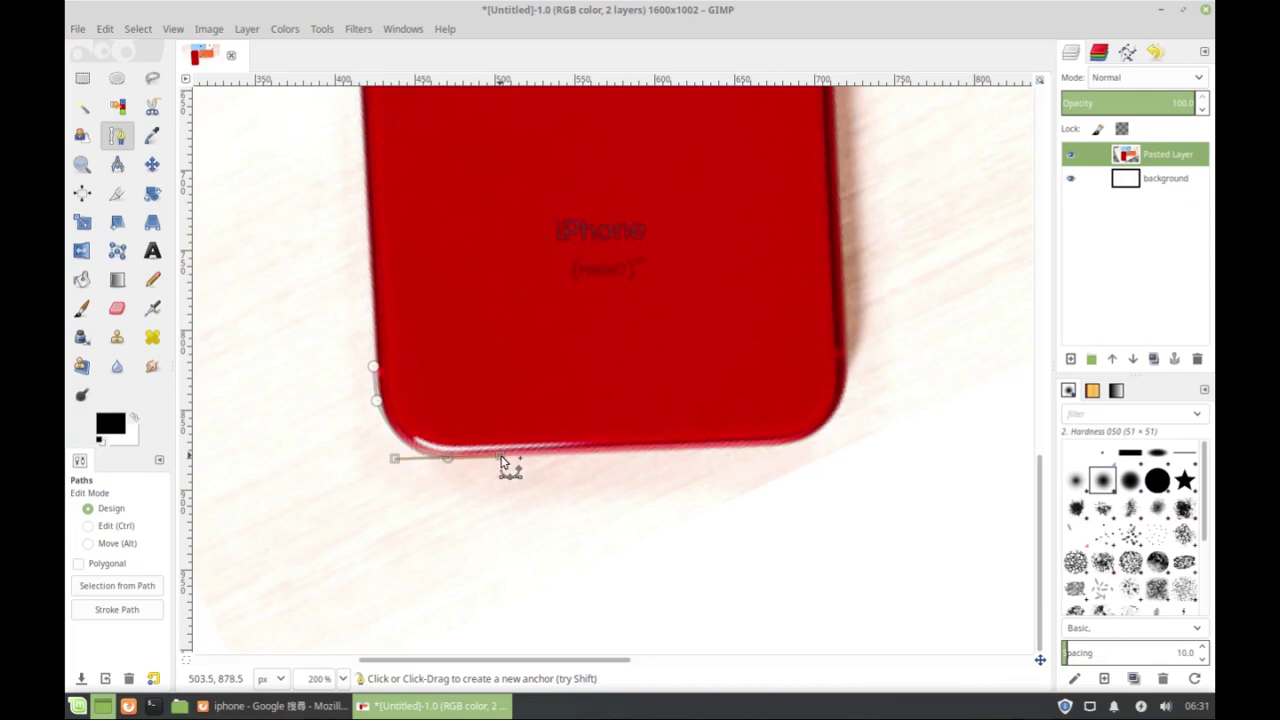
scroll(349, 411, up, 4)
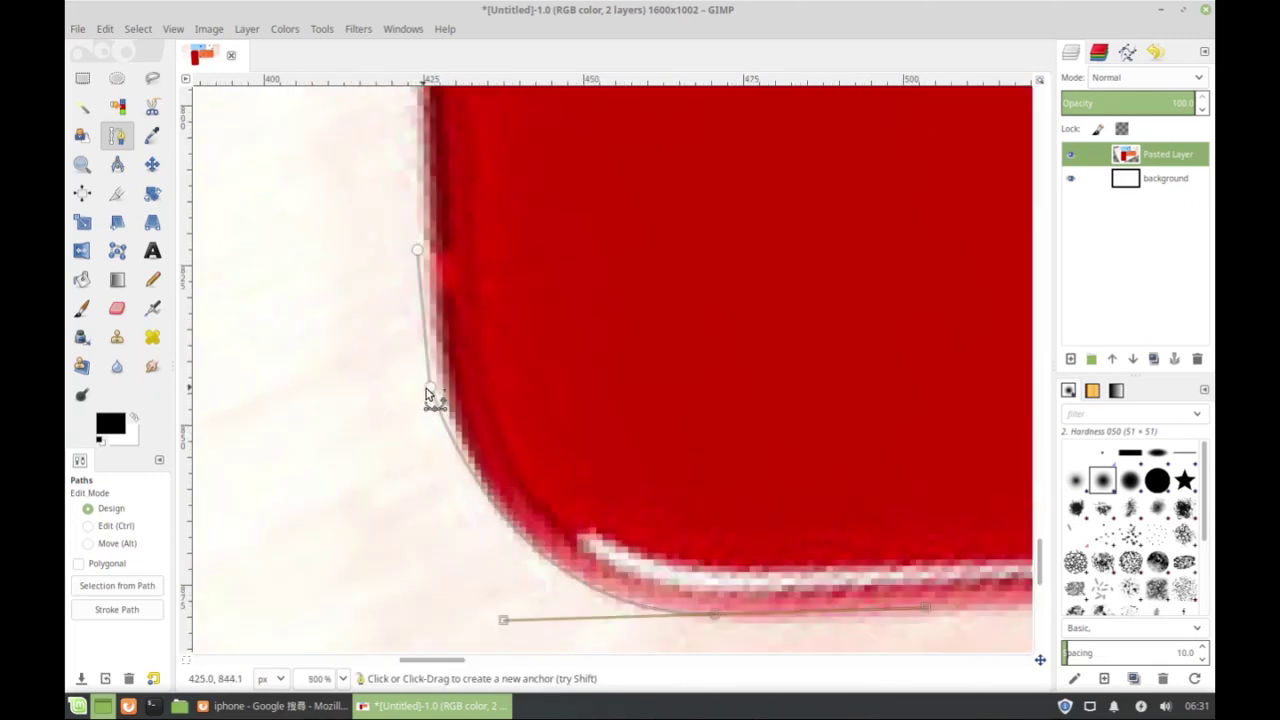
click(421, 250)
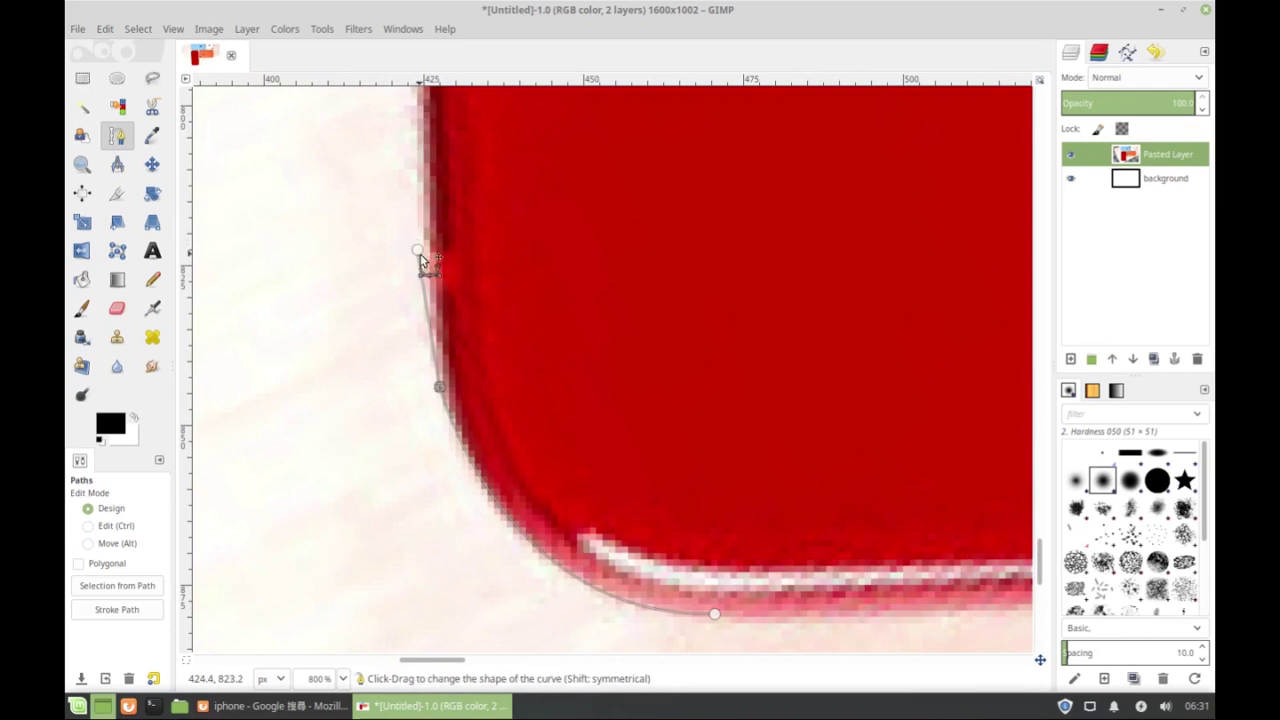
drag(425, 255, 425, 256)
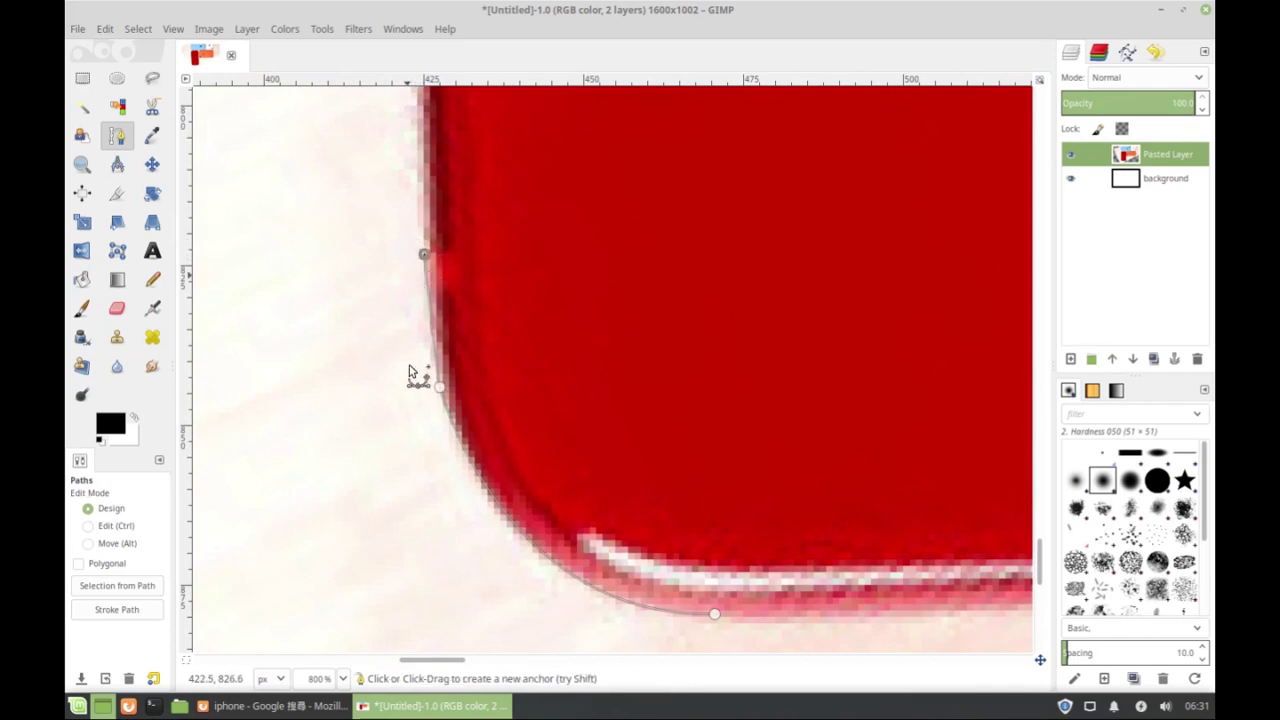
drag(720, 617, 476, 324)
- Extend the path along the phone's bottom edge and curve it around the bottom-right corner
scroll(877, 623, down, 3)
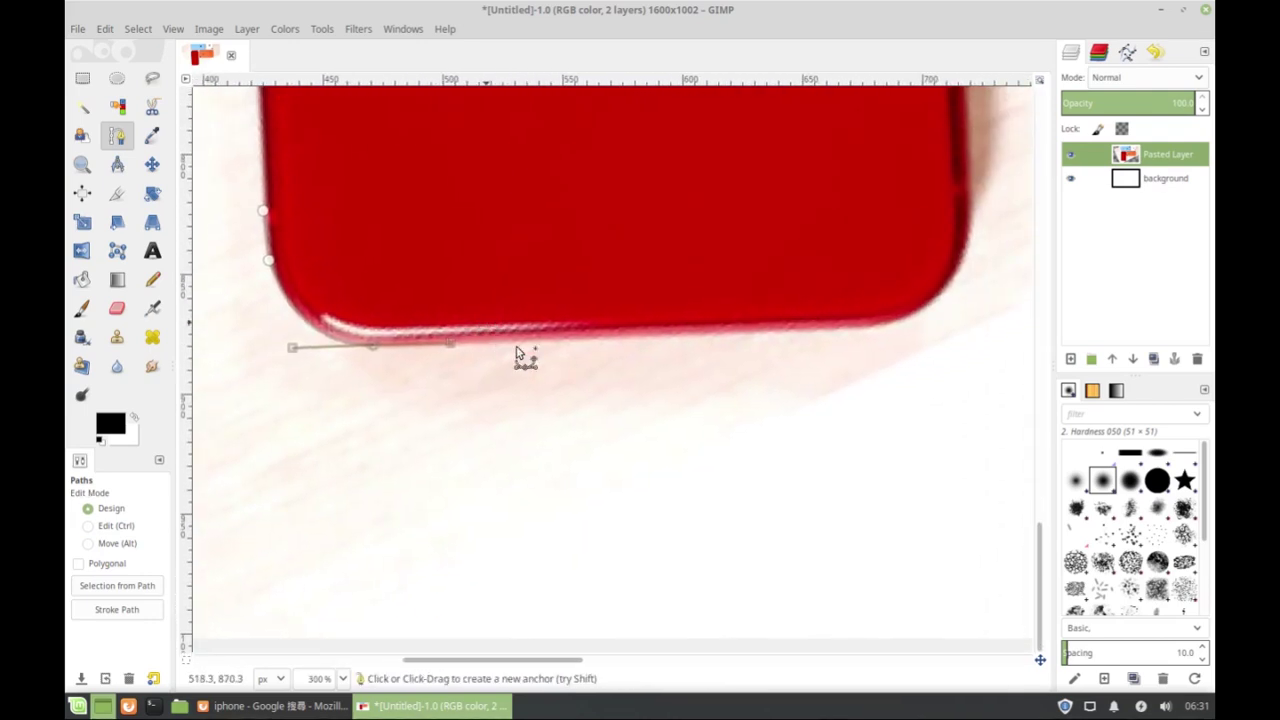
click(870, 328)
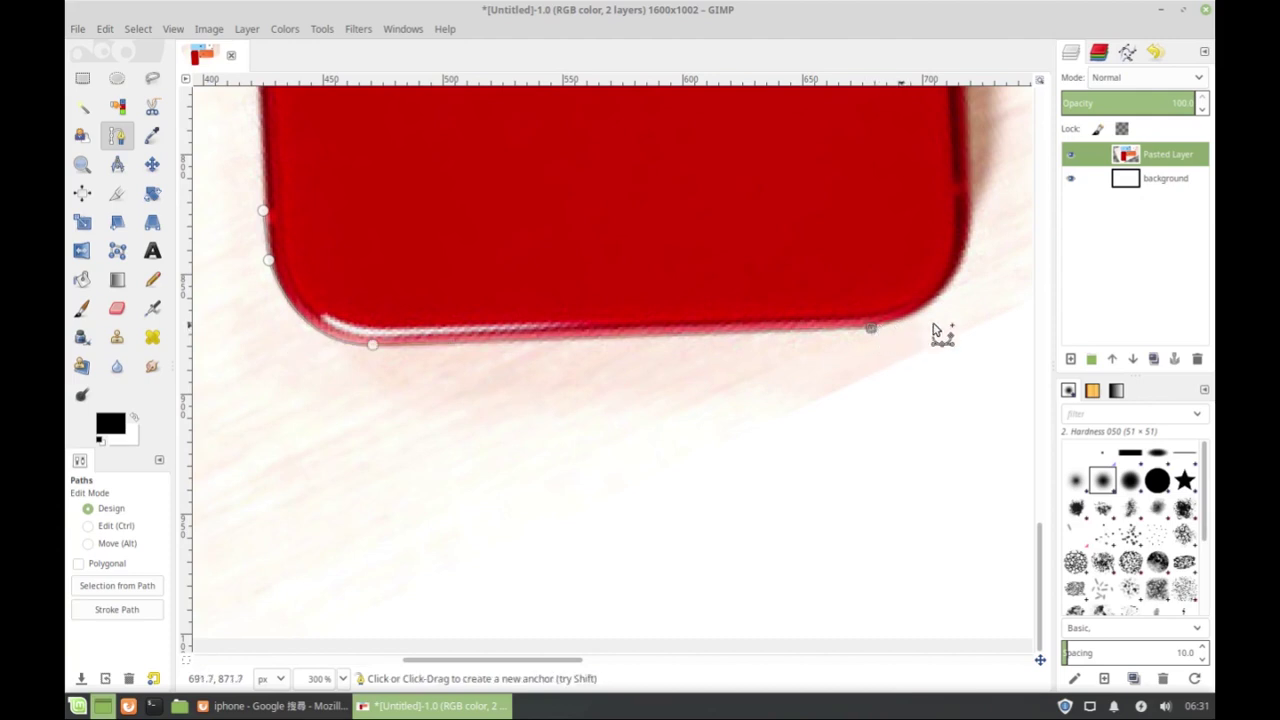
drag(968, 187, 969, 130)
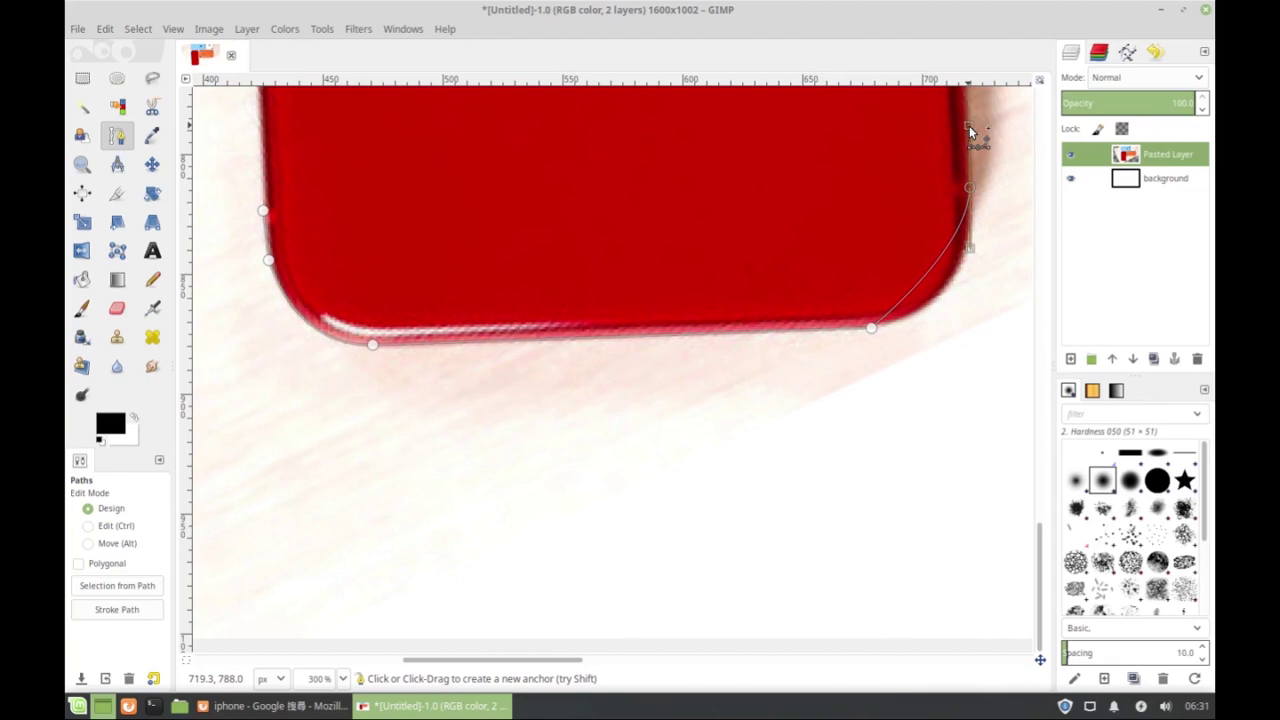
key(ctrl)
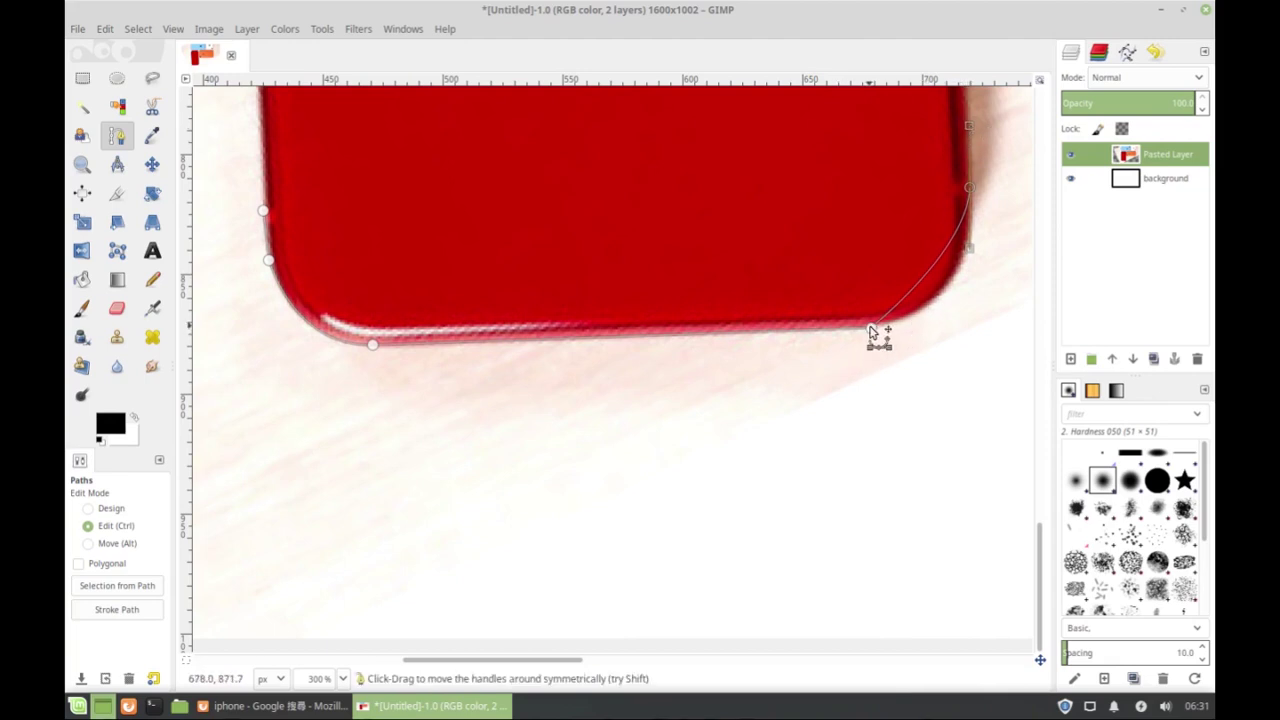
drag(873, 332, 963, 314)
key(ctrl)
scroll(1040, 340, up, 3)
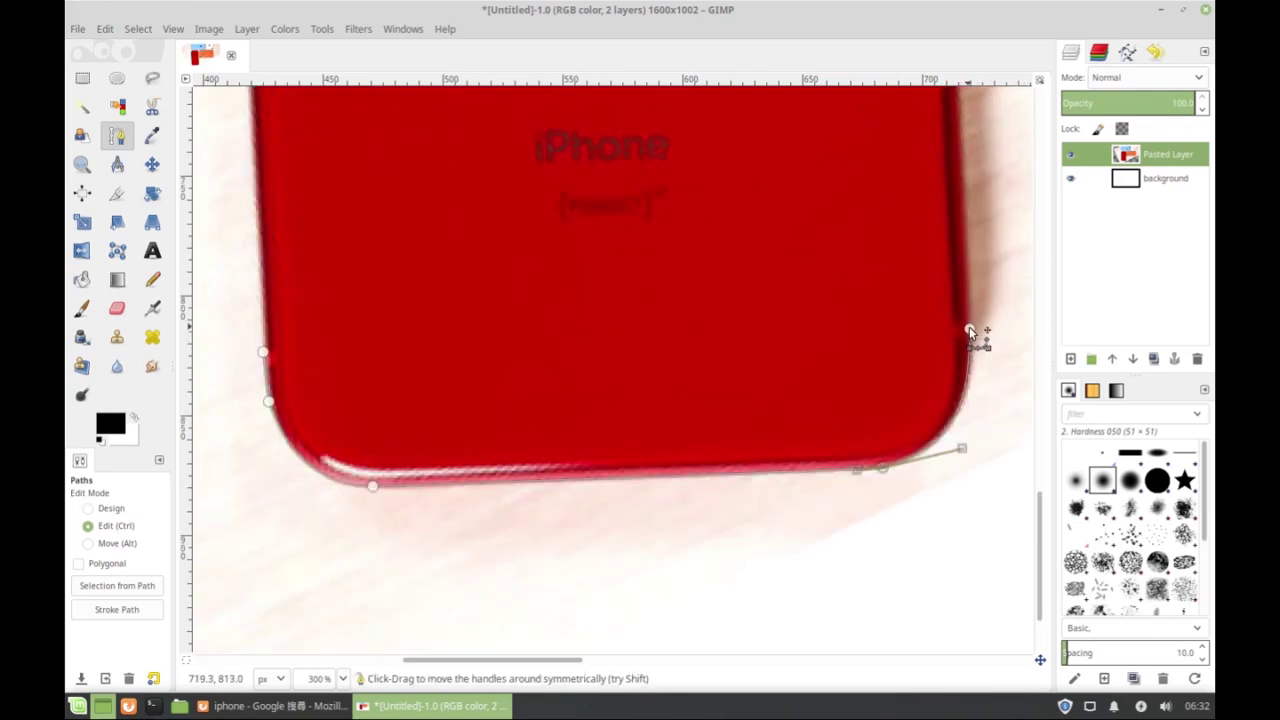
ctrl+click(968, 330)
- Extend the path up the red iPhone's right edge, dragging the top anchor into place
scroll(979, 302, up, 15)
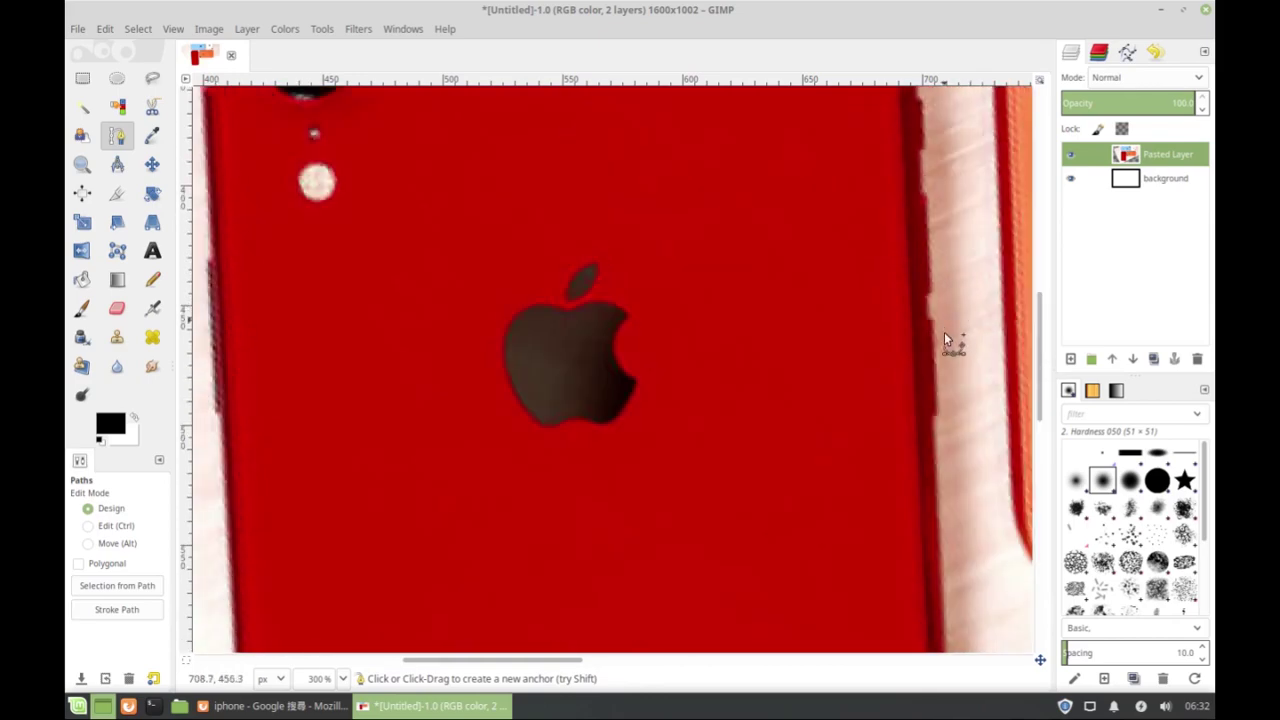
scroll(940, 440, down, 10)
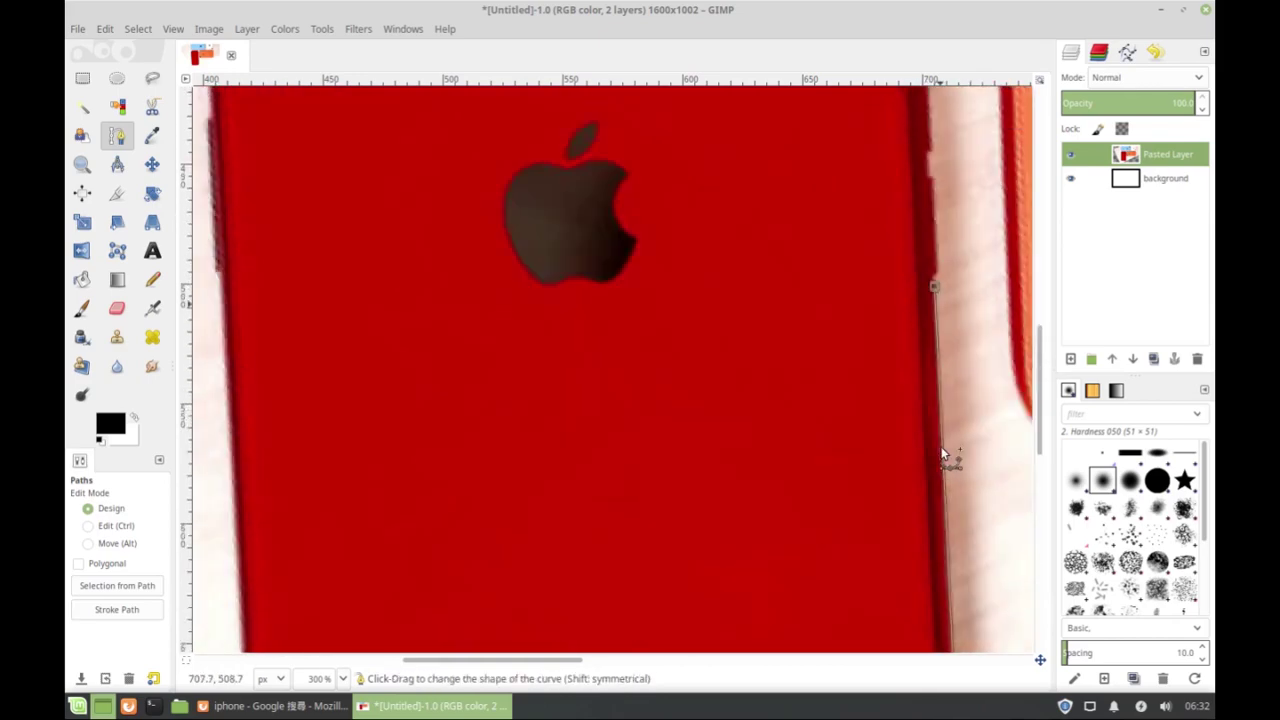
ctrl+scroll(990, 358, up, 3)
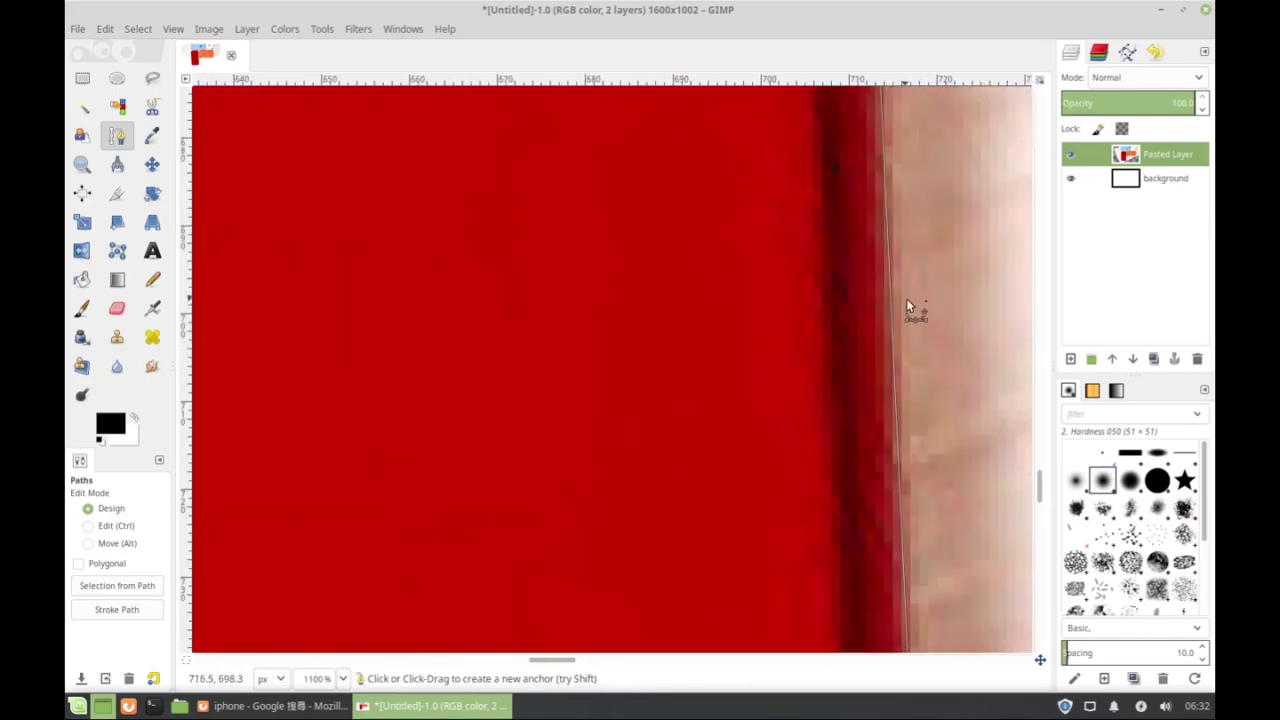
scroll(906, 298, down, 3)
ctrl+scroll(930, 372, up, 2)
ctrl+scroll(927, 372, down, 6)
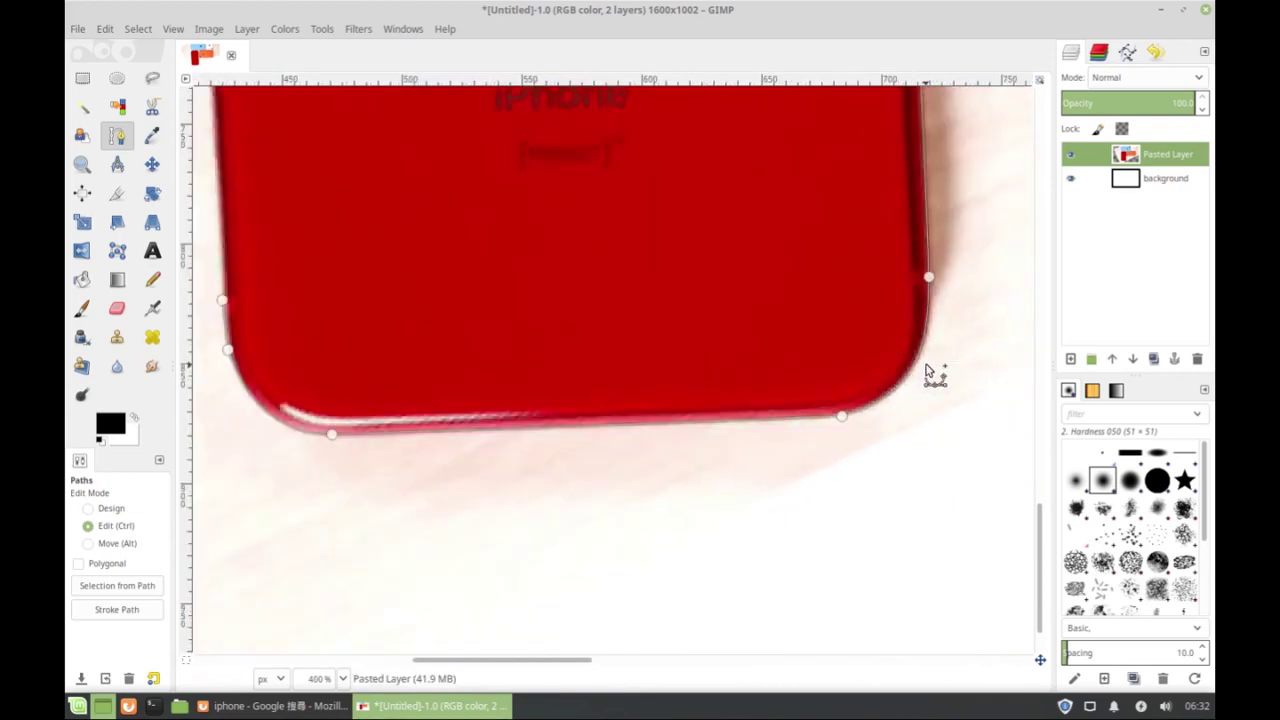
scroll(943, 364, up, 6)
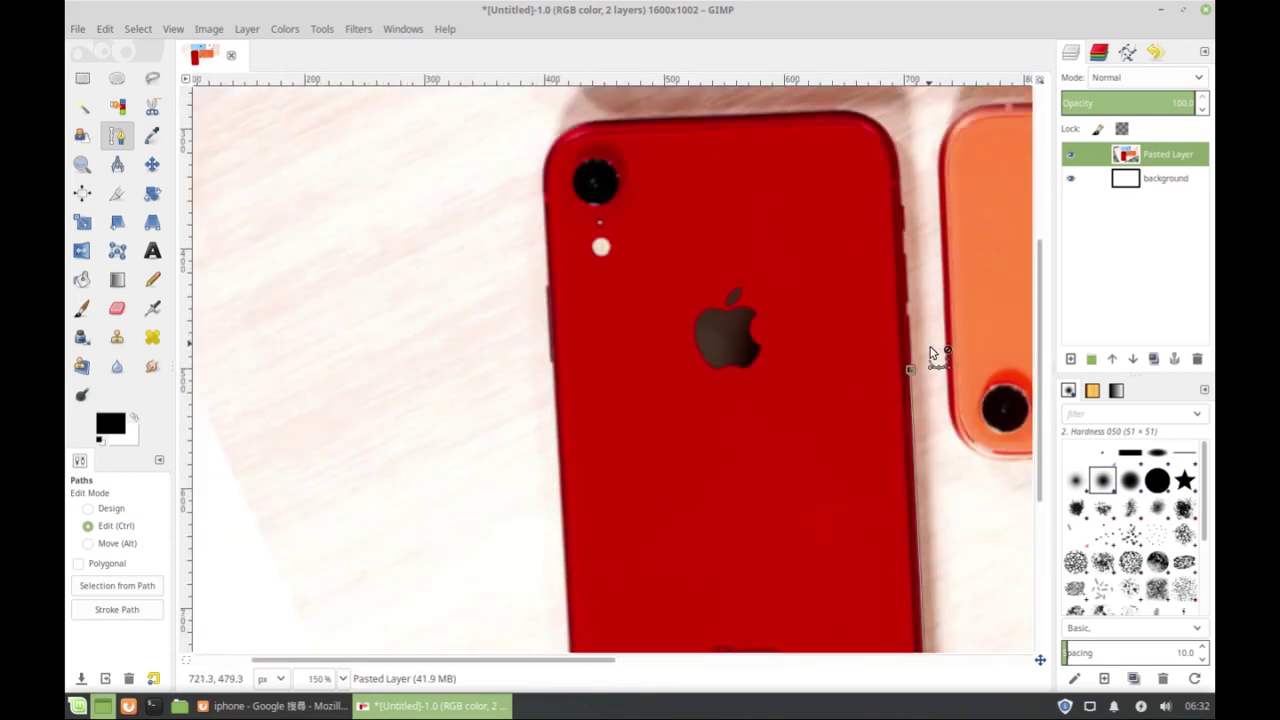
ctrl+scroll(934, 355, up, 4)
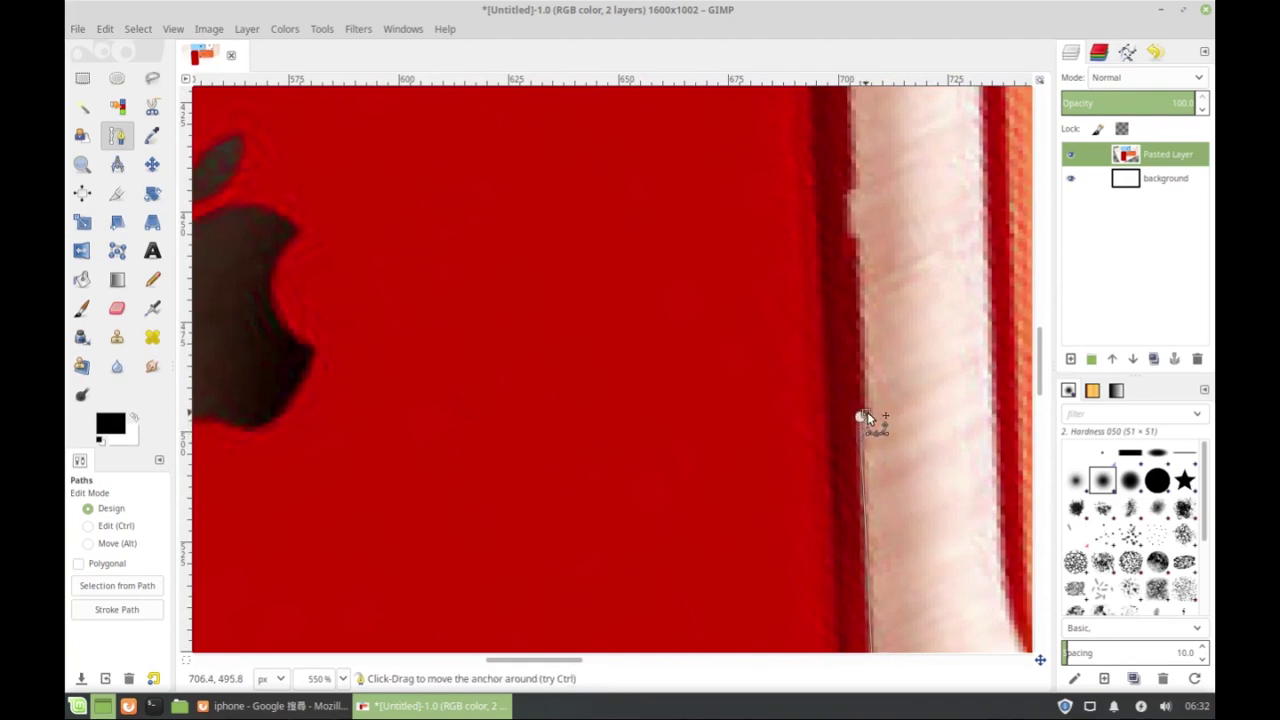
click(849, 240)
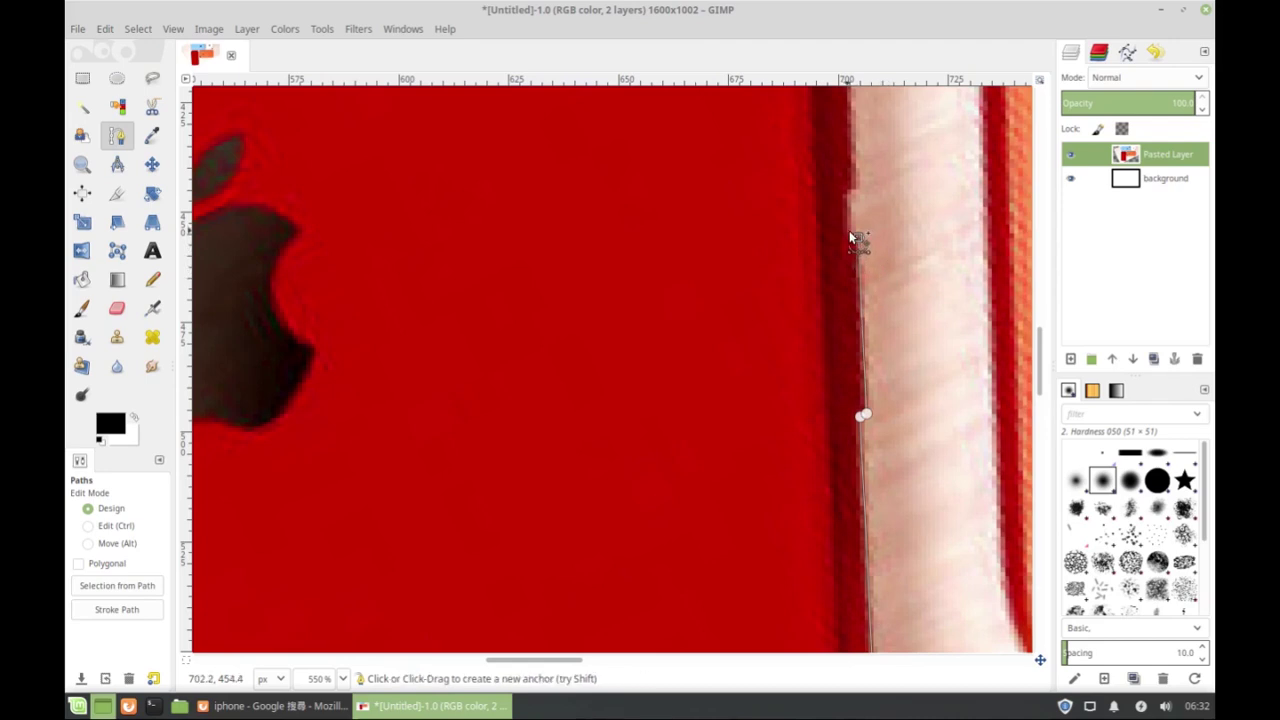
scroll(849, 240, up, 3)
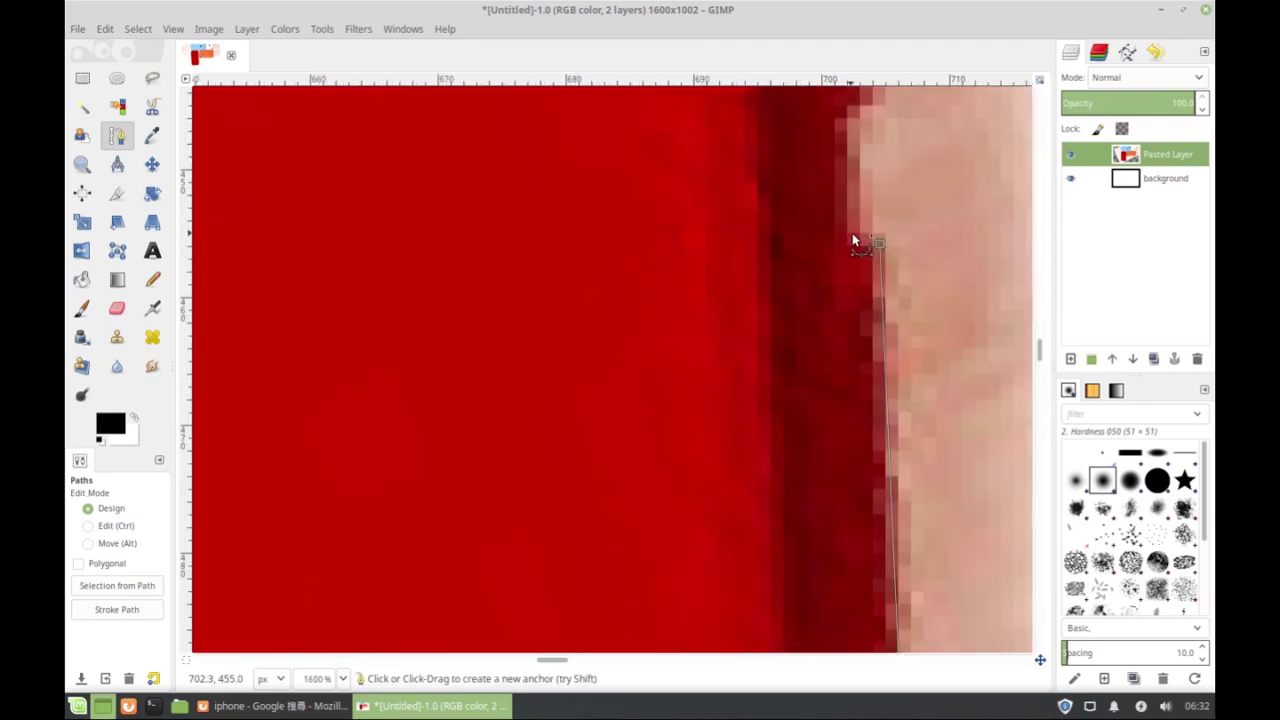
scroll(866, 237, down, 5)
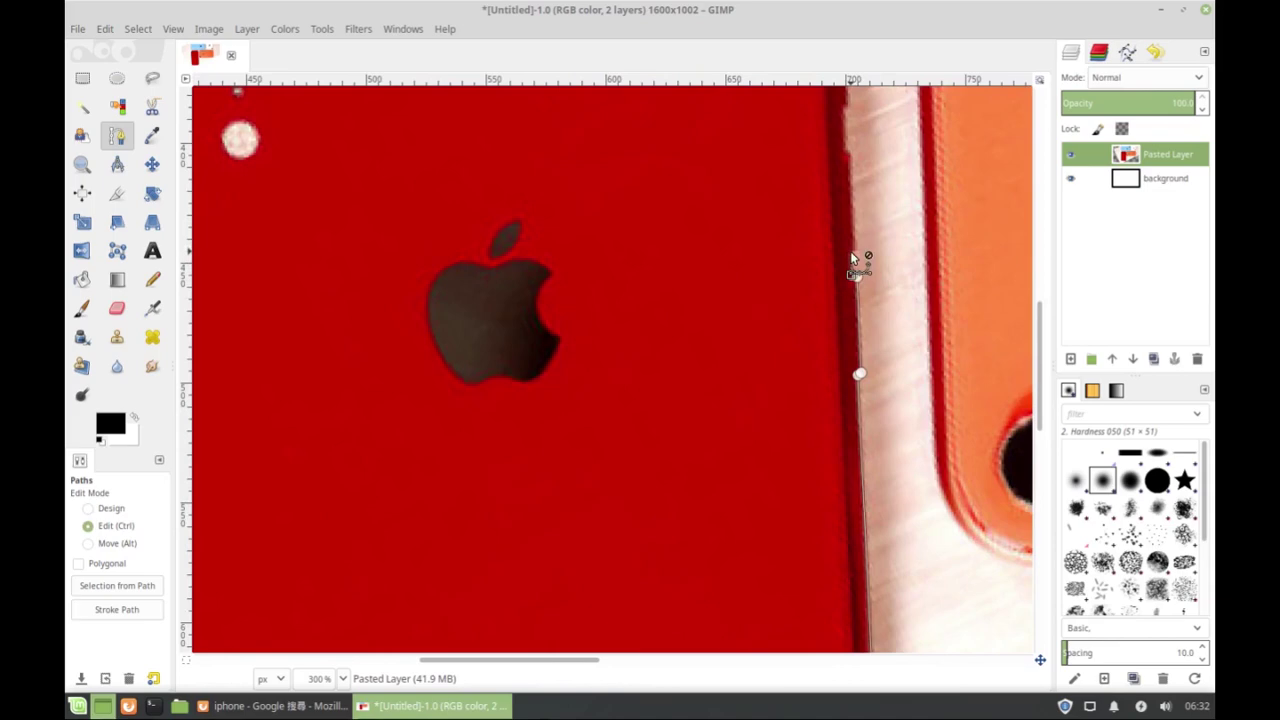
scroll(857, 247, up, 6)
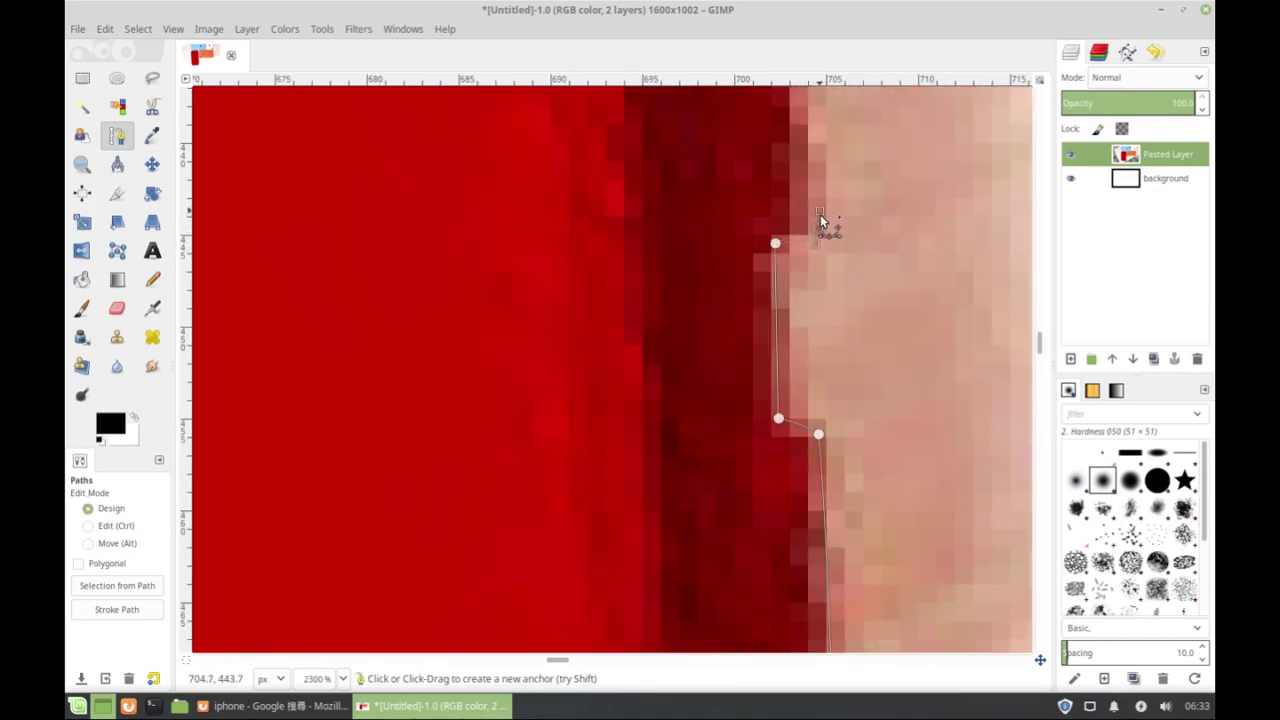
drag(776, 243, 775, 237)
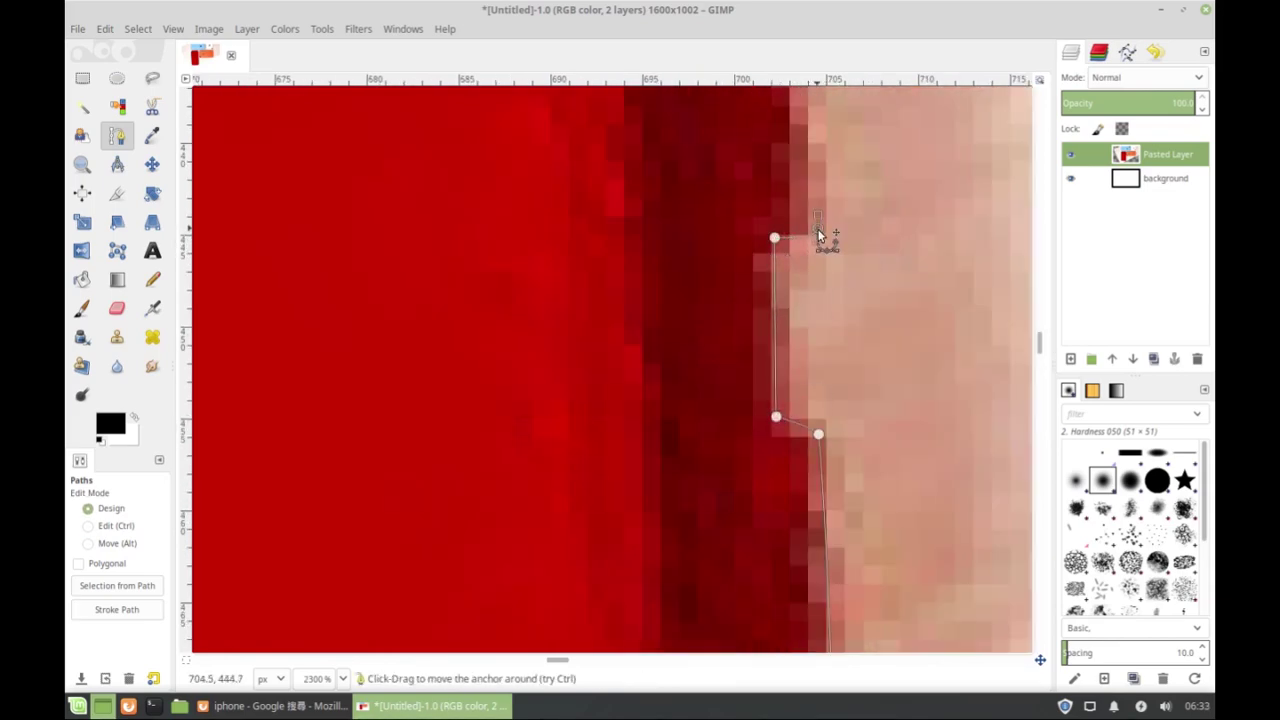
scroll(818, 234, down, 5)
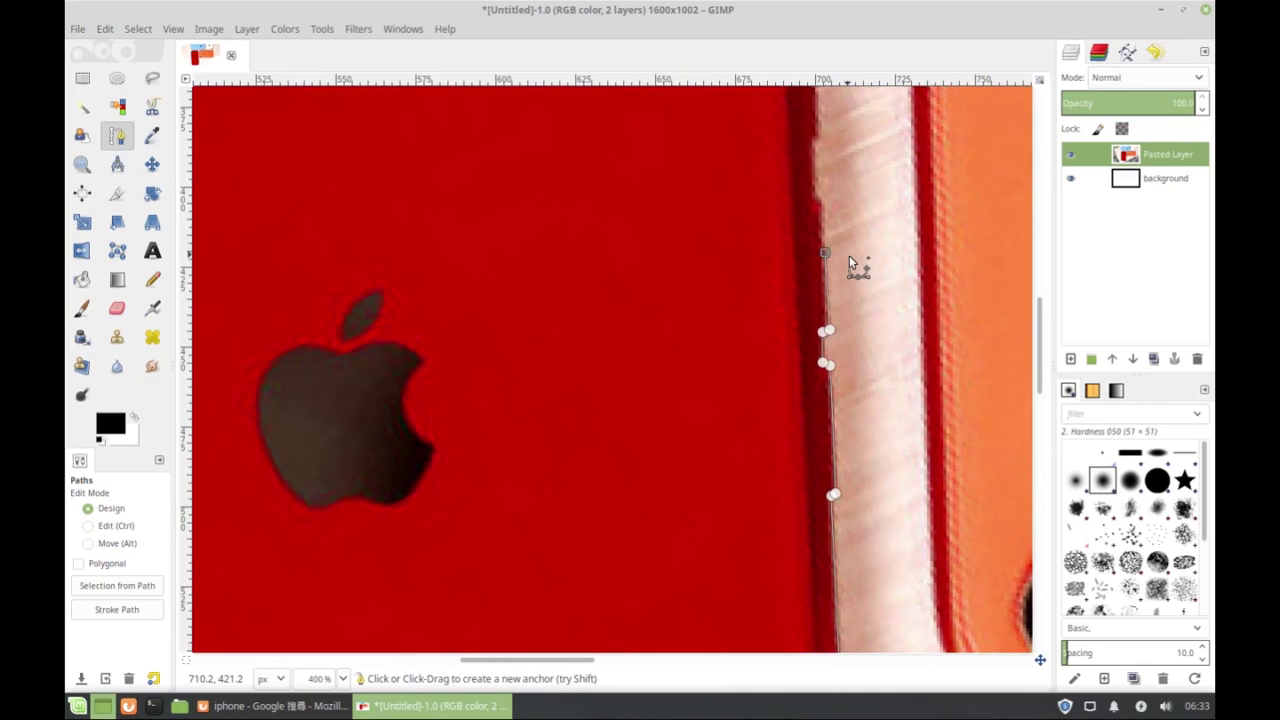
scroll(835, 285, up, 3)
drag(818, 196, 806, 126)
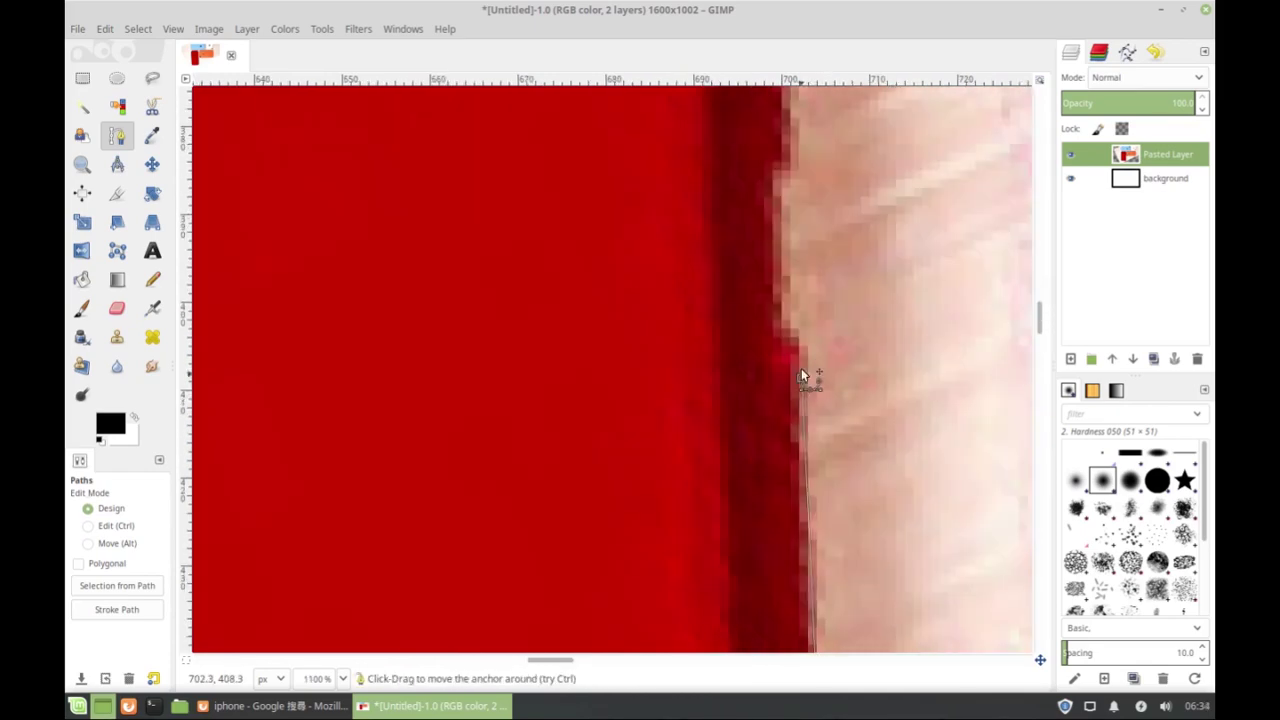
drag(801, 376, 799, 346)
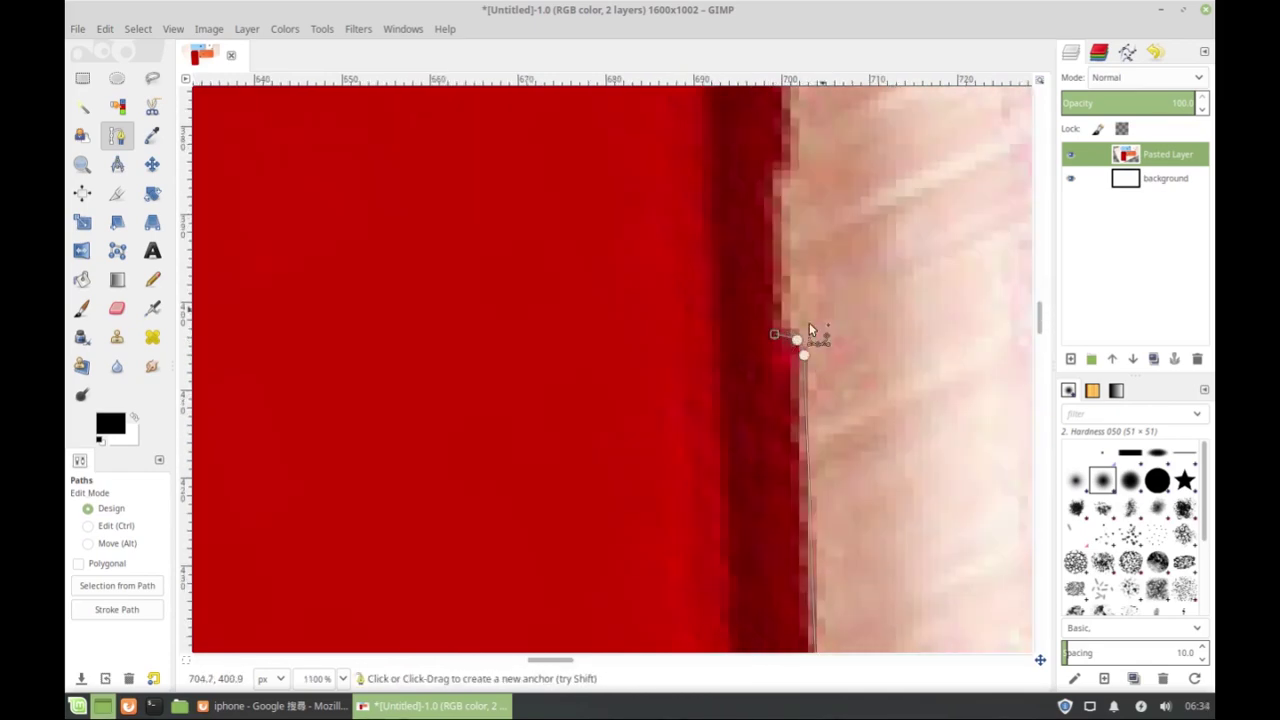
- Bend the path around the phone's top-right corner onto its top edge
scroll(795, 342, up, 4)
scroll(843, 411, up, 2)
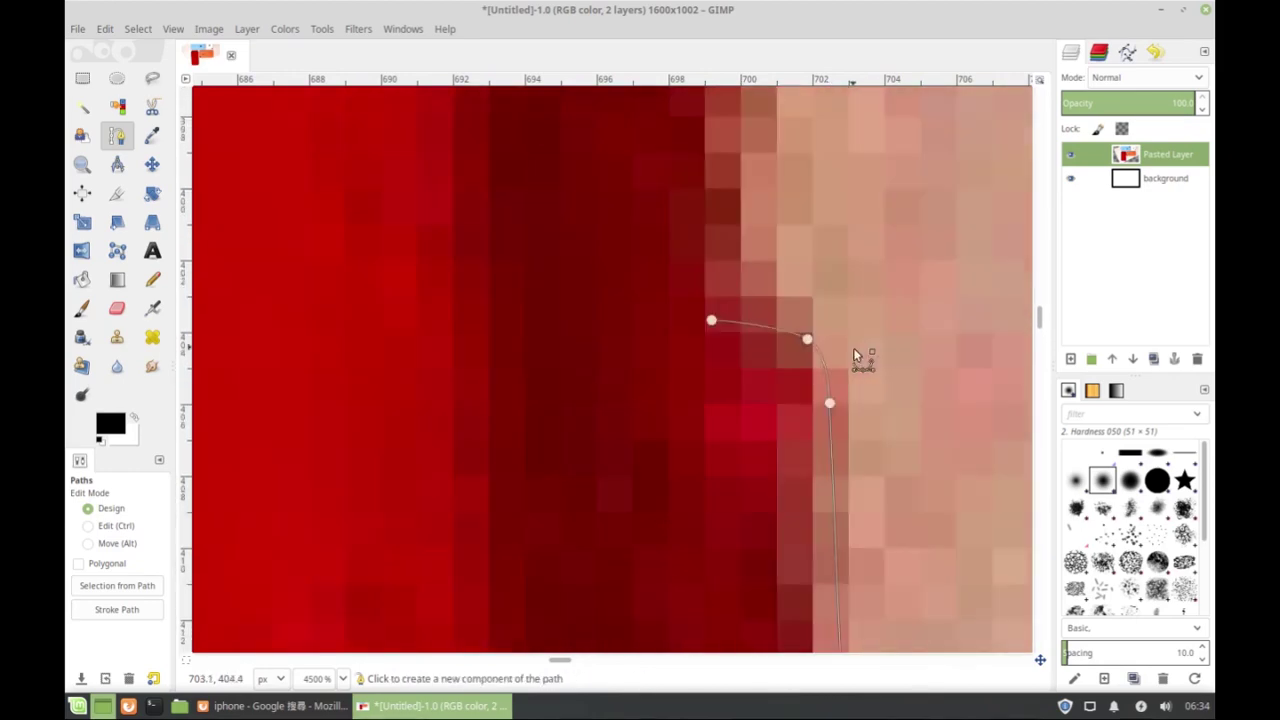
scroll(860, 360, down, 5)
scroll(814, 355, up, 4)
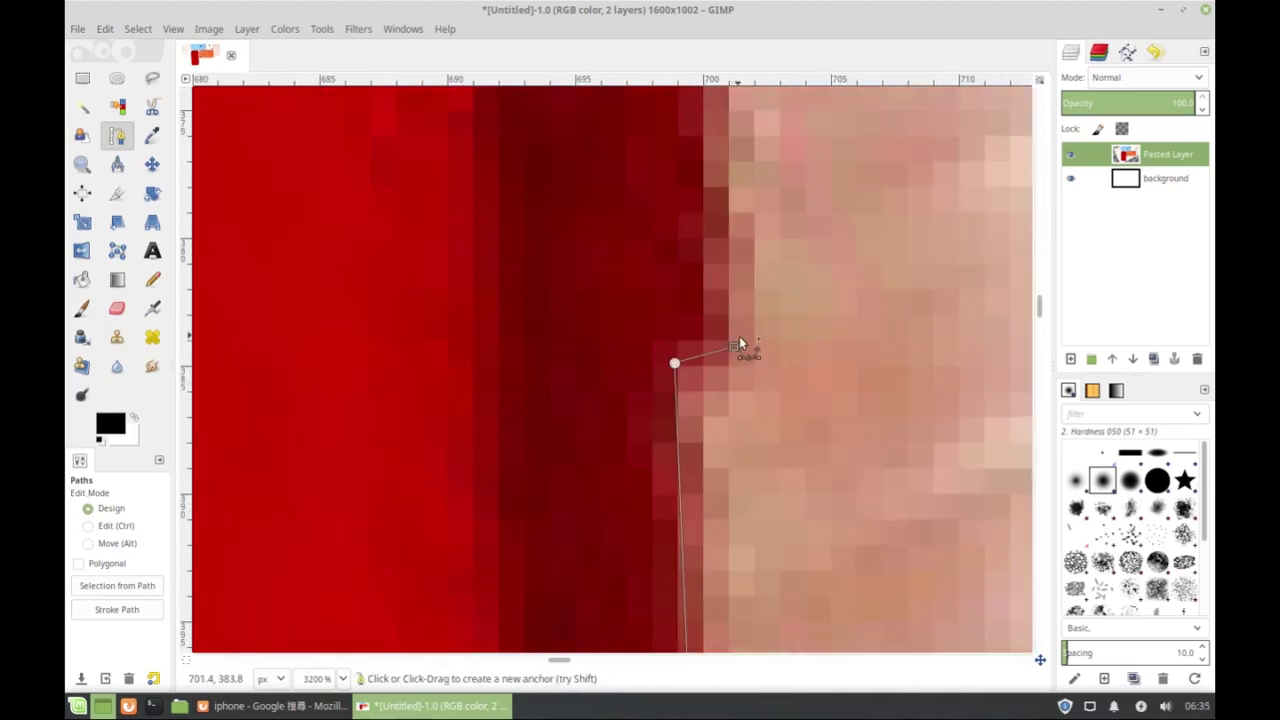
scroll(731, 312, down, 5)
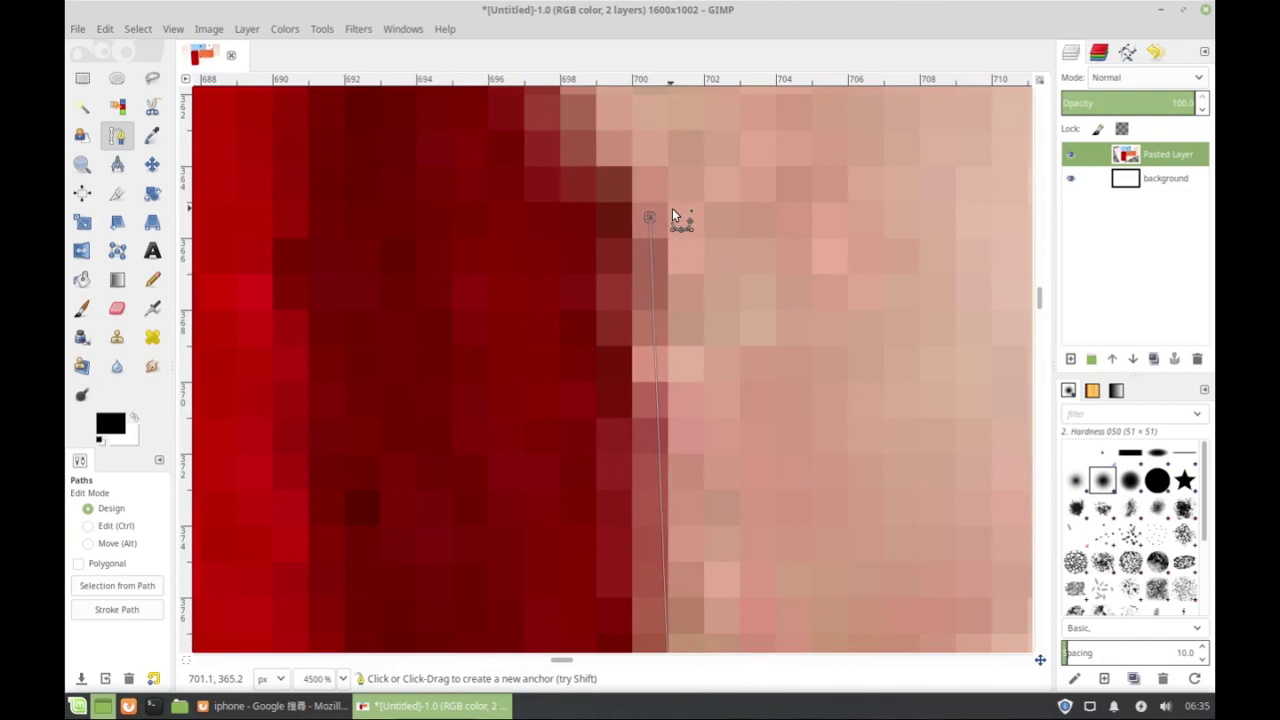
scroll(650, 245, up, 2)
scroll(680, 240, down, 2)
scroll(680, 260, up, 3)
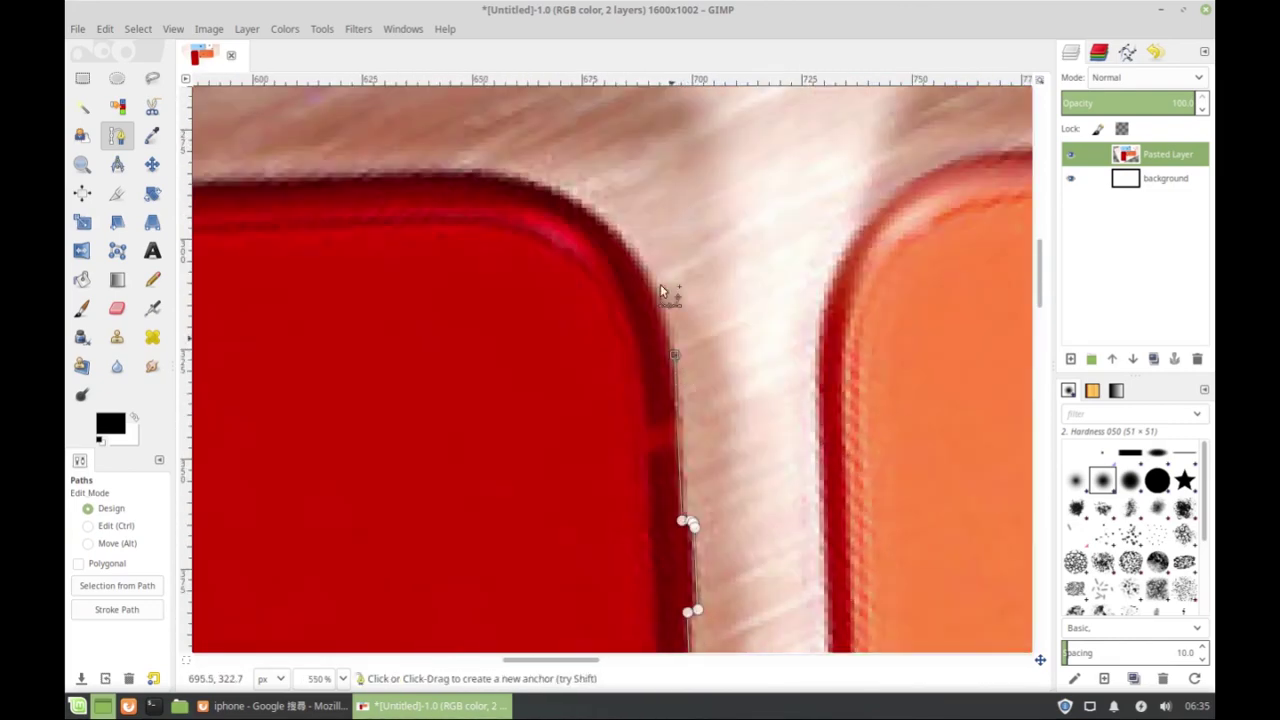
drag(484, 168, 333, 171)
mouse_move(634, 180)
mouse_down()
mouse_move(677, 306)
mouse_move(634, 186)
mouse_up()
scroll(666, 360, up, 2)
scroll(571, 300, up, 3)
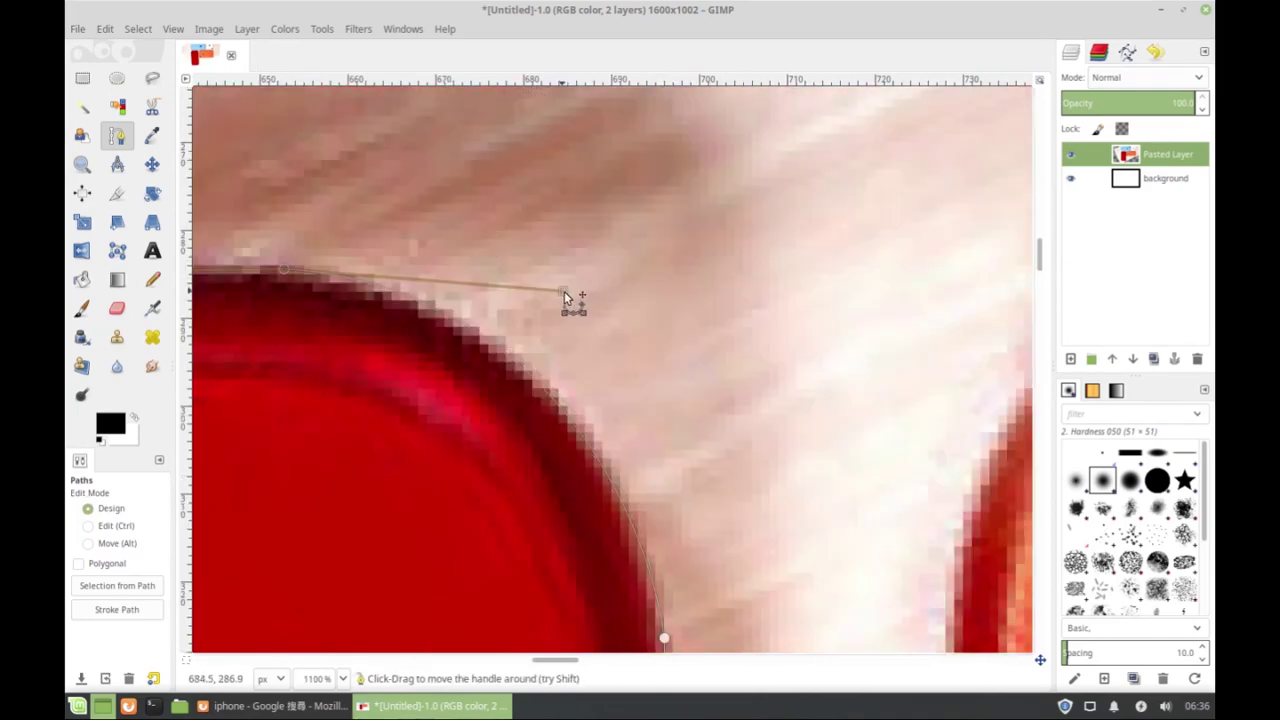
- Add curved path anchors at the phone's top-left corner and along its left edge
scroll(491, 277, down, 4)
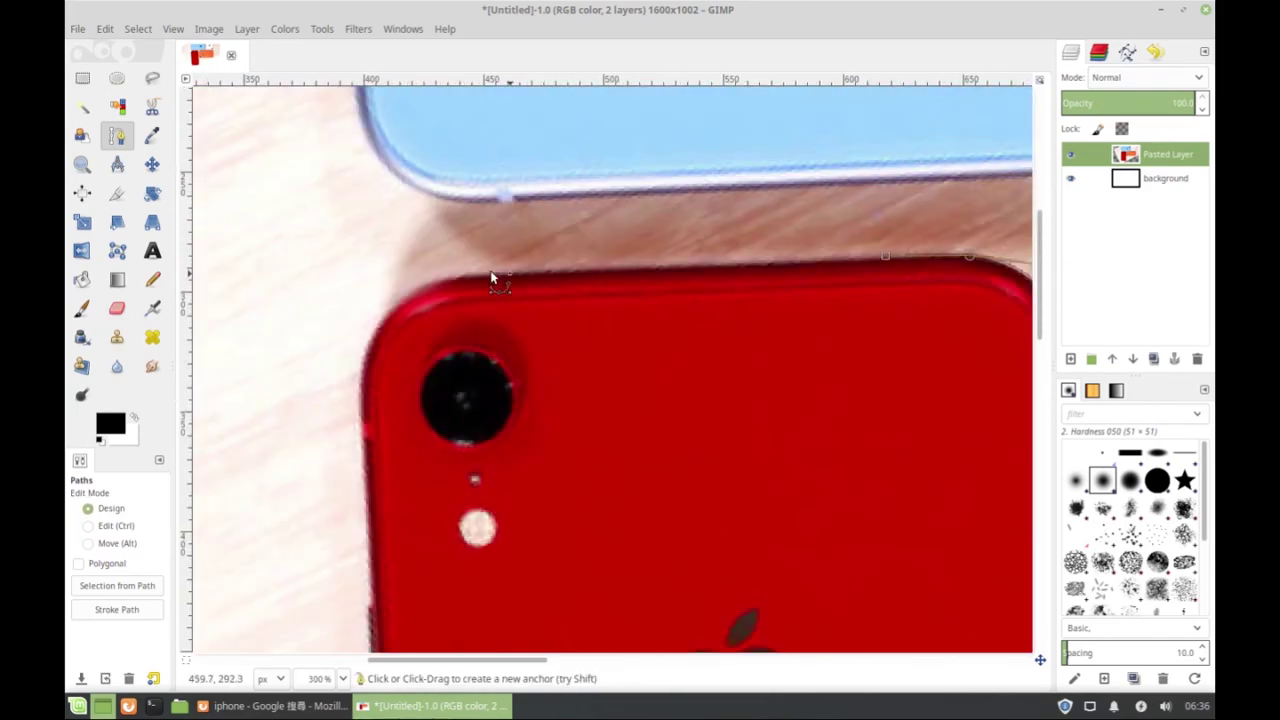
drag(357, 398, 357, 473)
scroll(426, 272, up, 4)
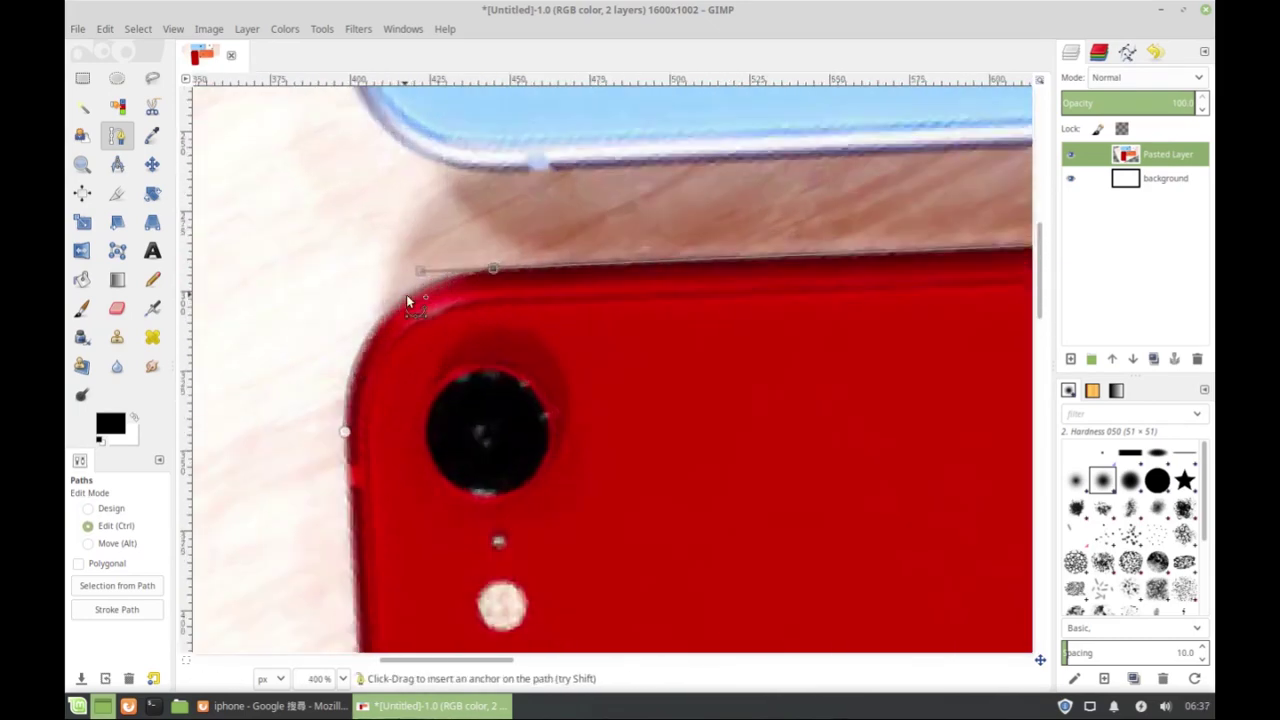
scroll(590, 203, down, 4)
scroll(555, 125, up, 5)
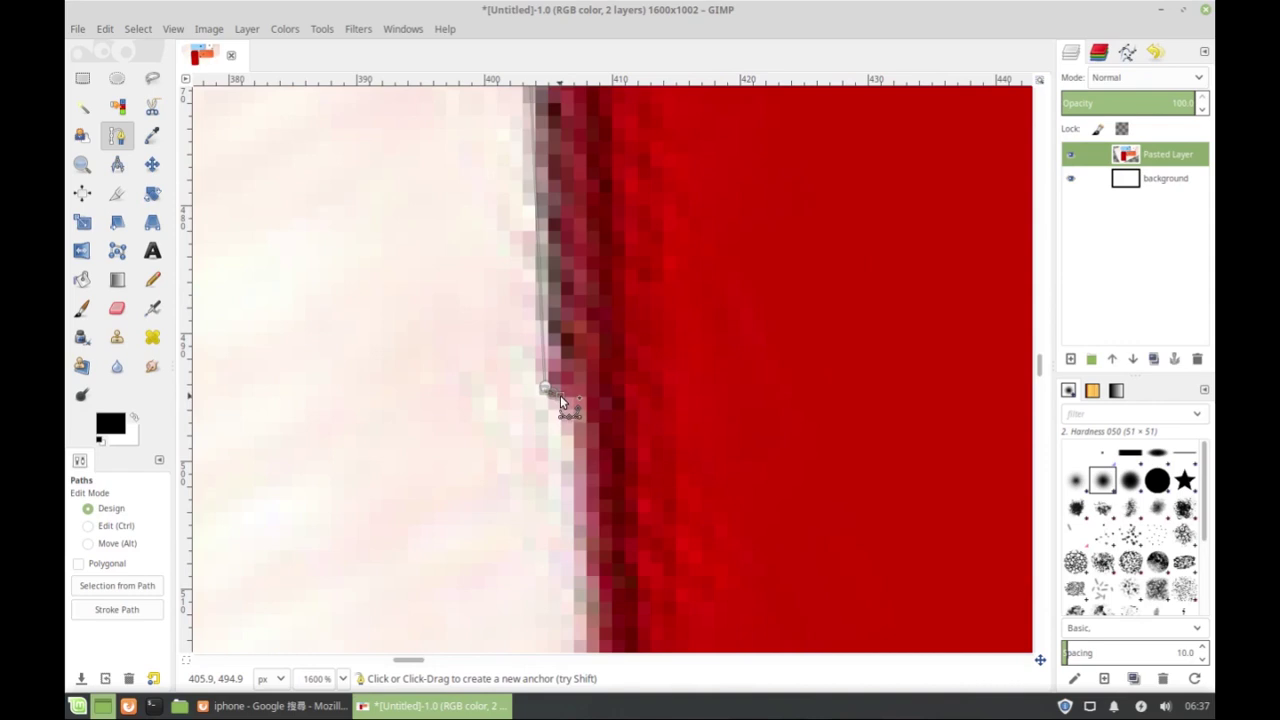
drag(560, 398, 561, 399)
- Join the path endpoints at the bottom to close the red iPhone outline
scroll(582, 400, down, 12)
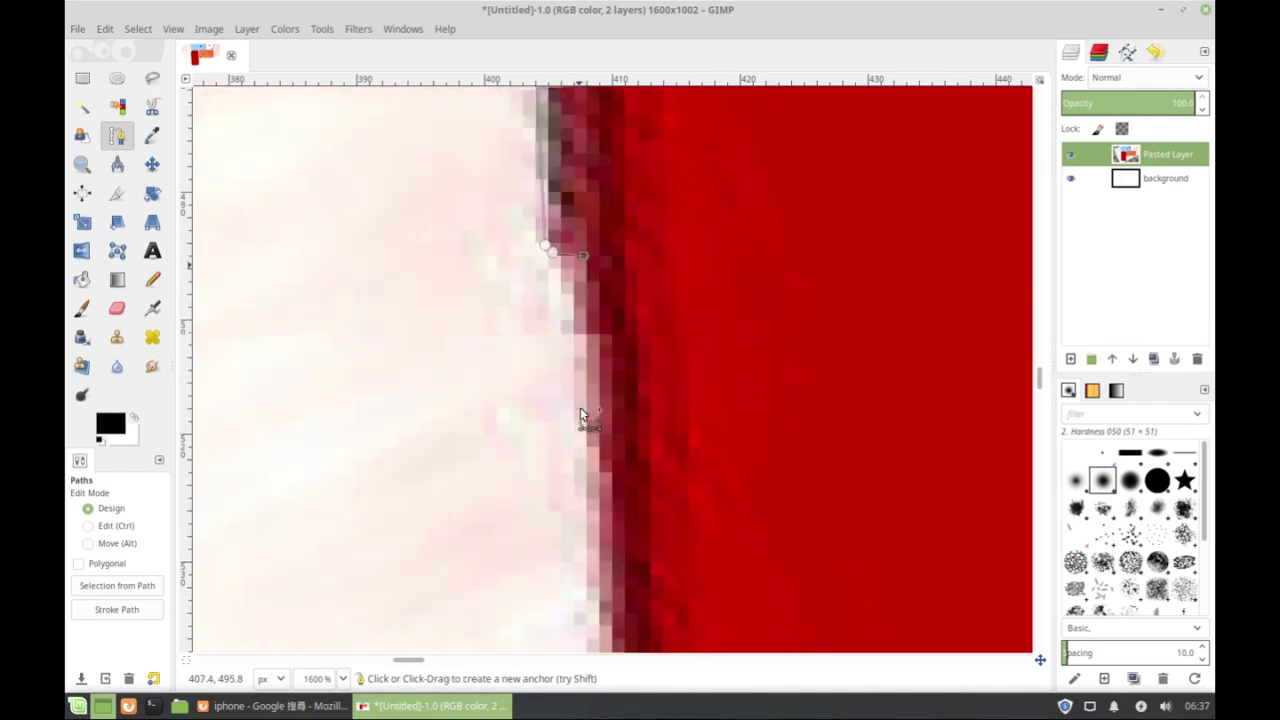
scroll(594, 390, down, 7)
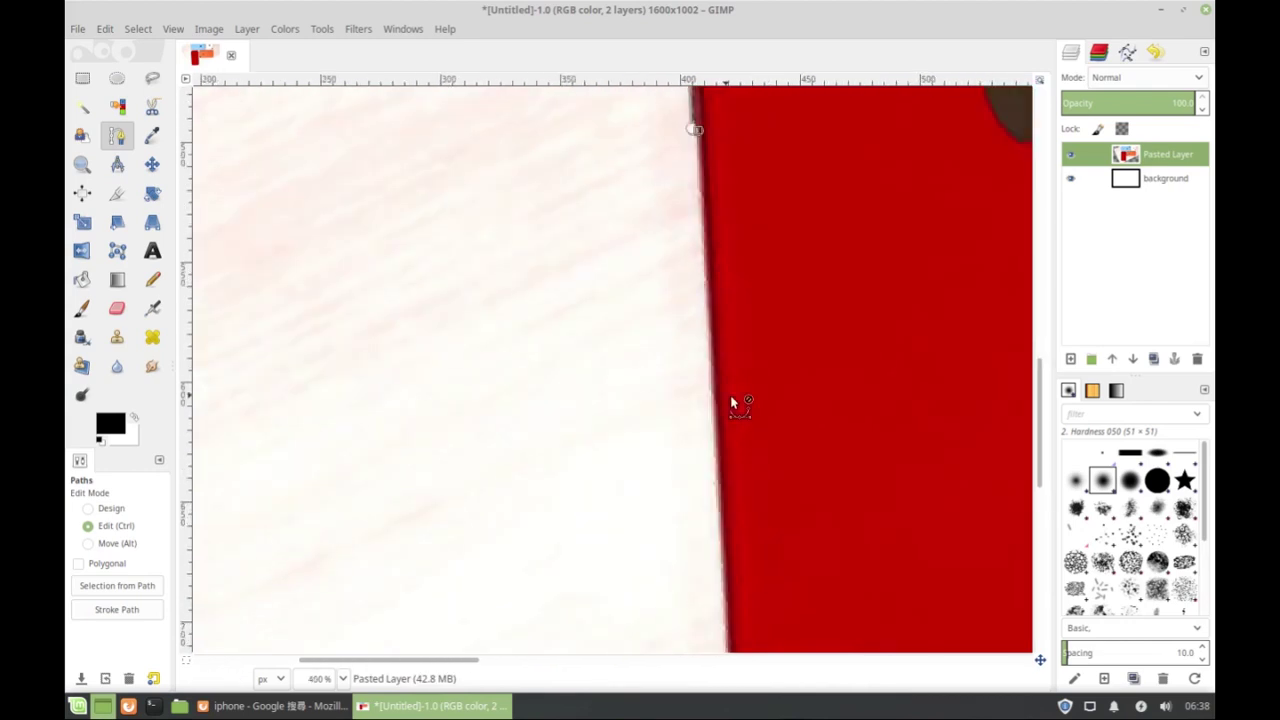
scroll(768, 404, down, 5)
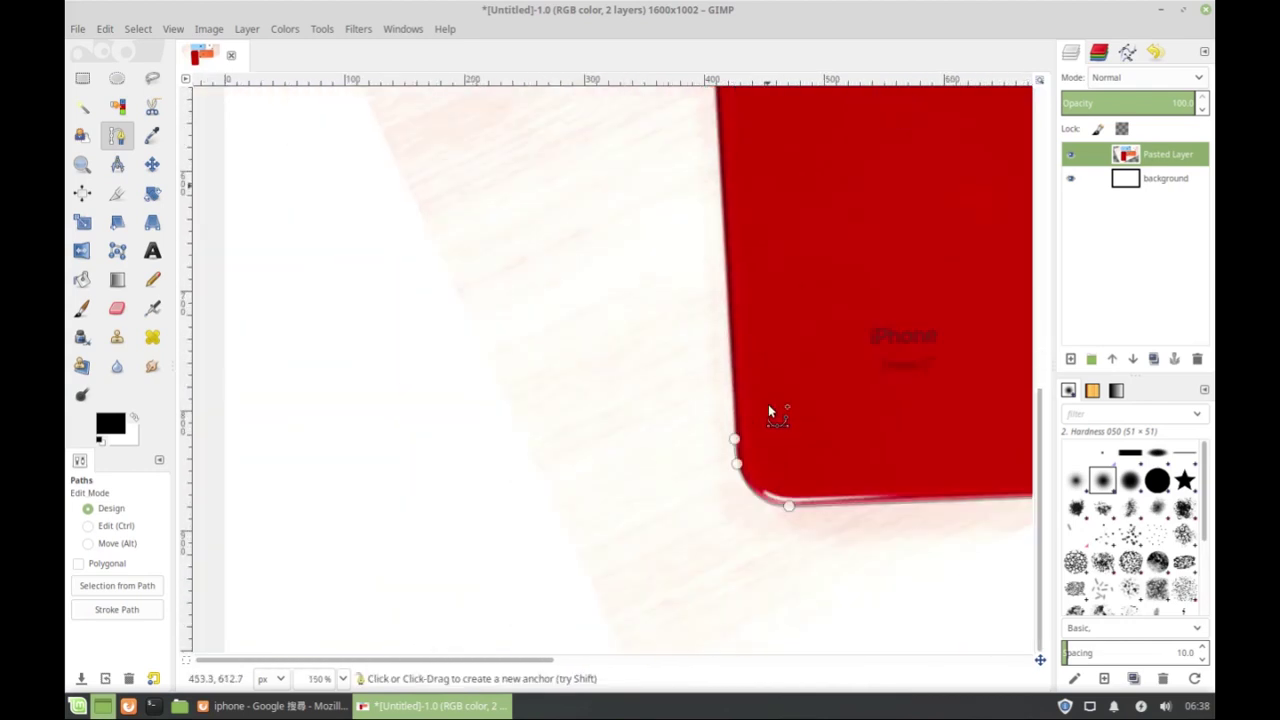
ctrl+click(735, 442)
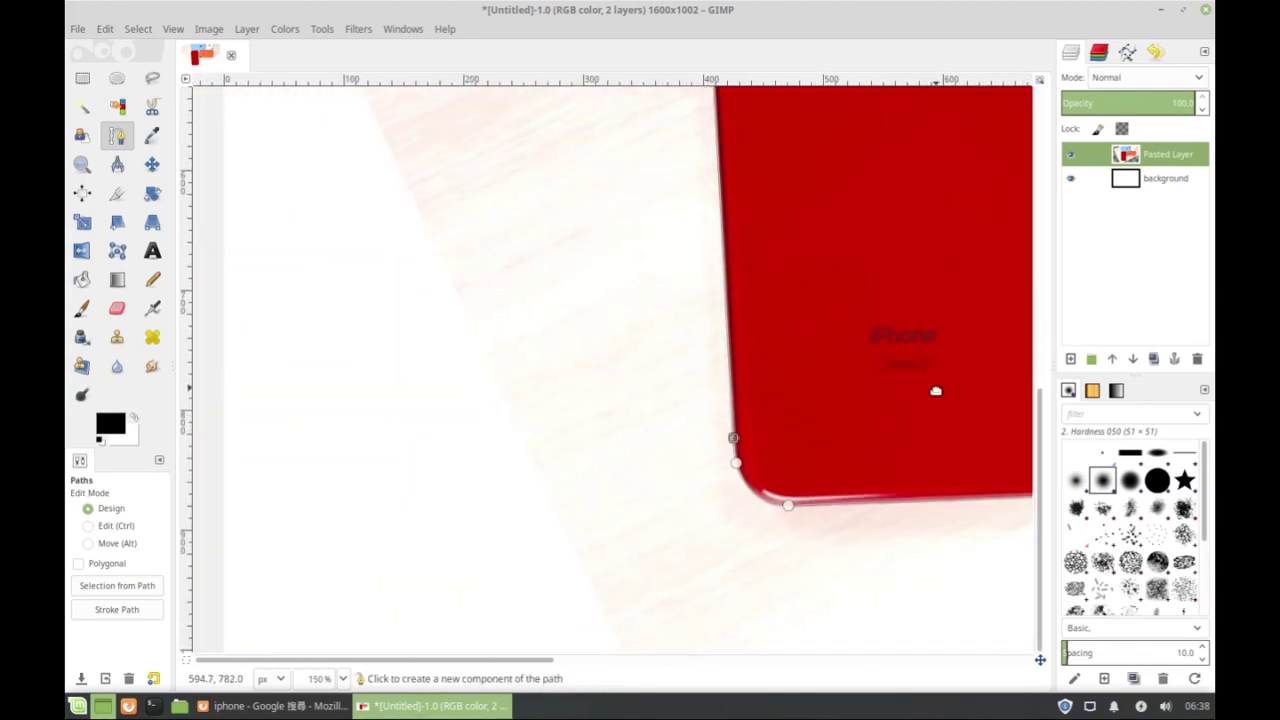
drag(934, 383, 631, 583)
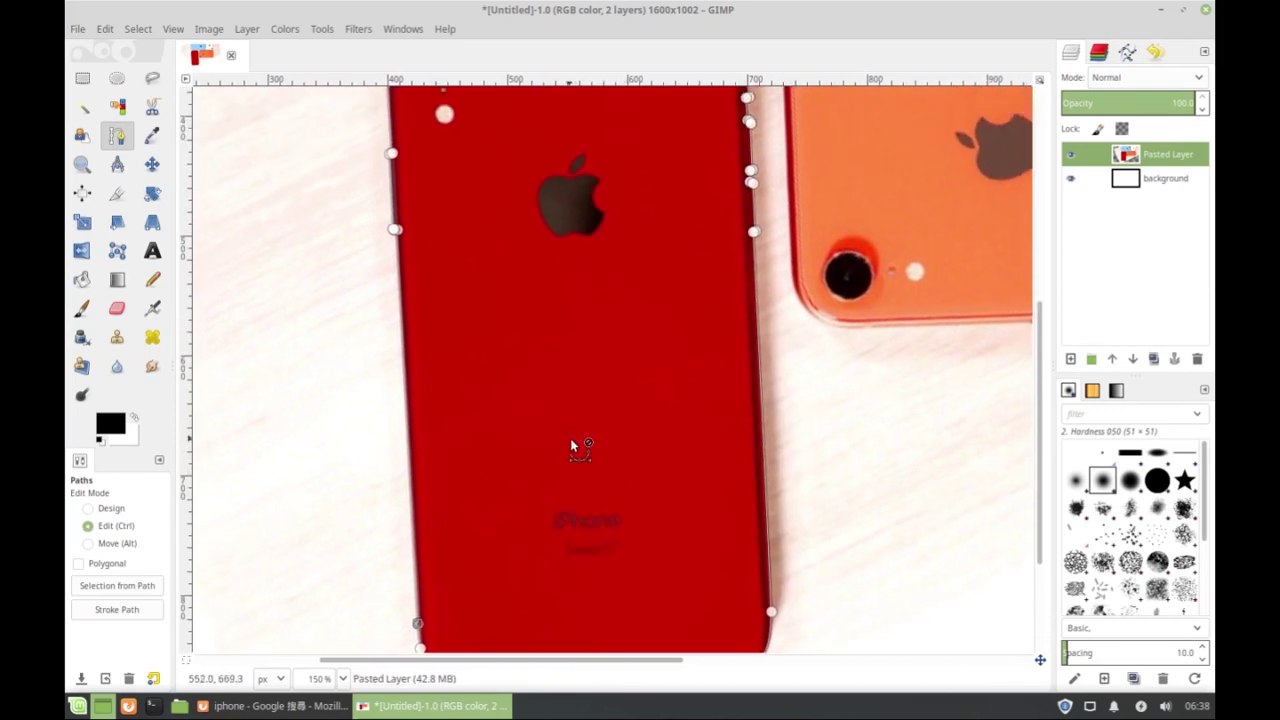
scroll(572, 443, down, 2)
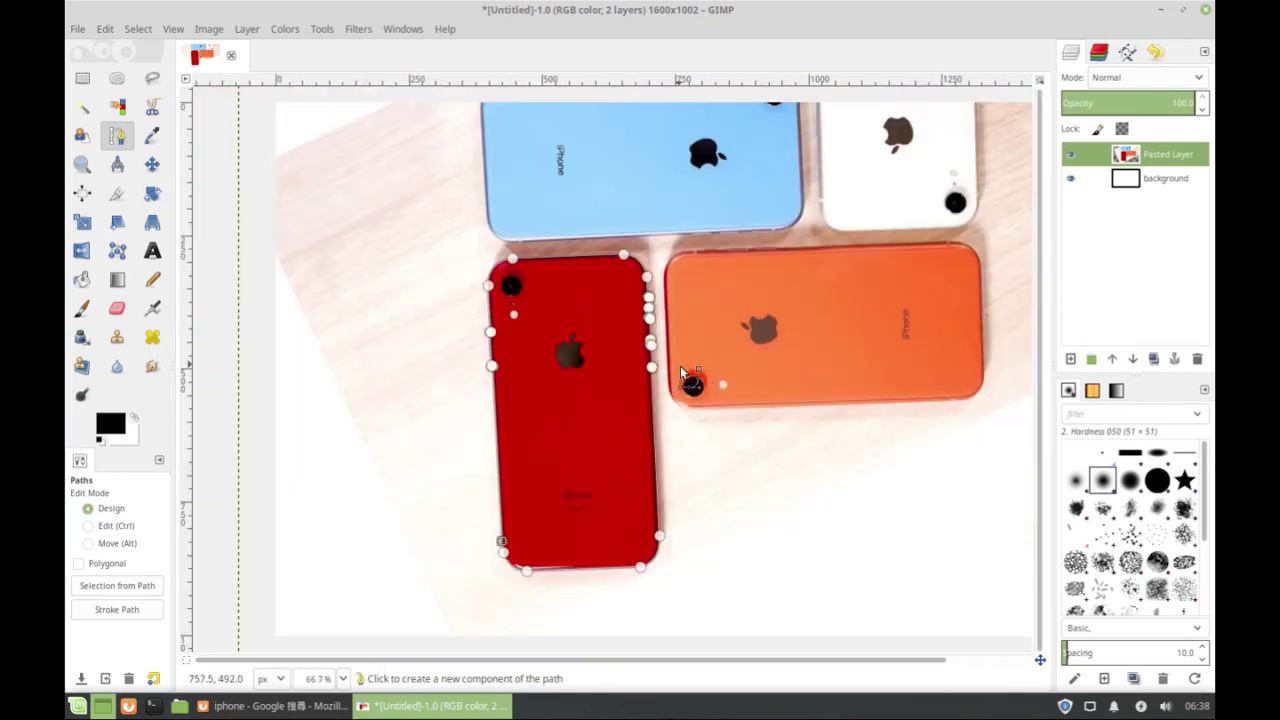
click(1127, 52)
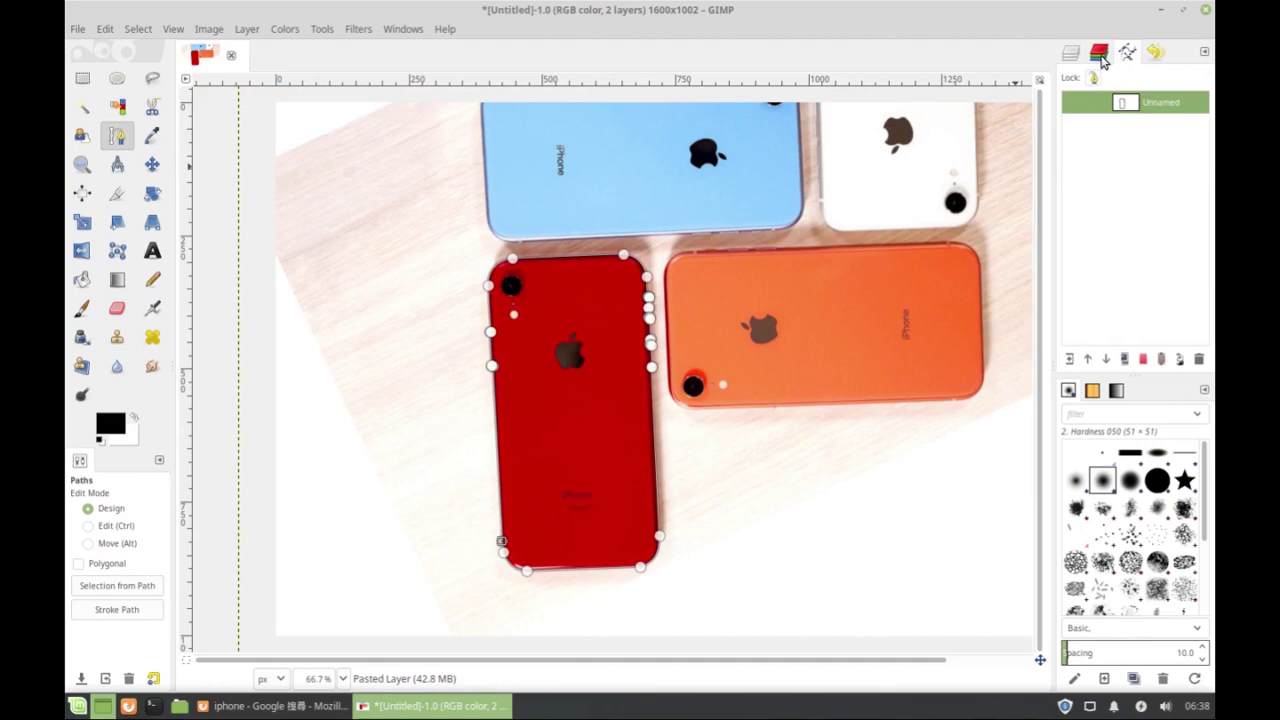
- Rename the Unnamed path to 'Red iPhone' and convert it into a selection
double_click(1148, 104)
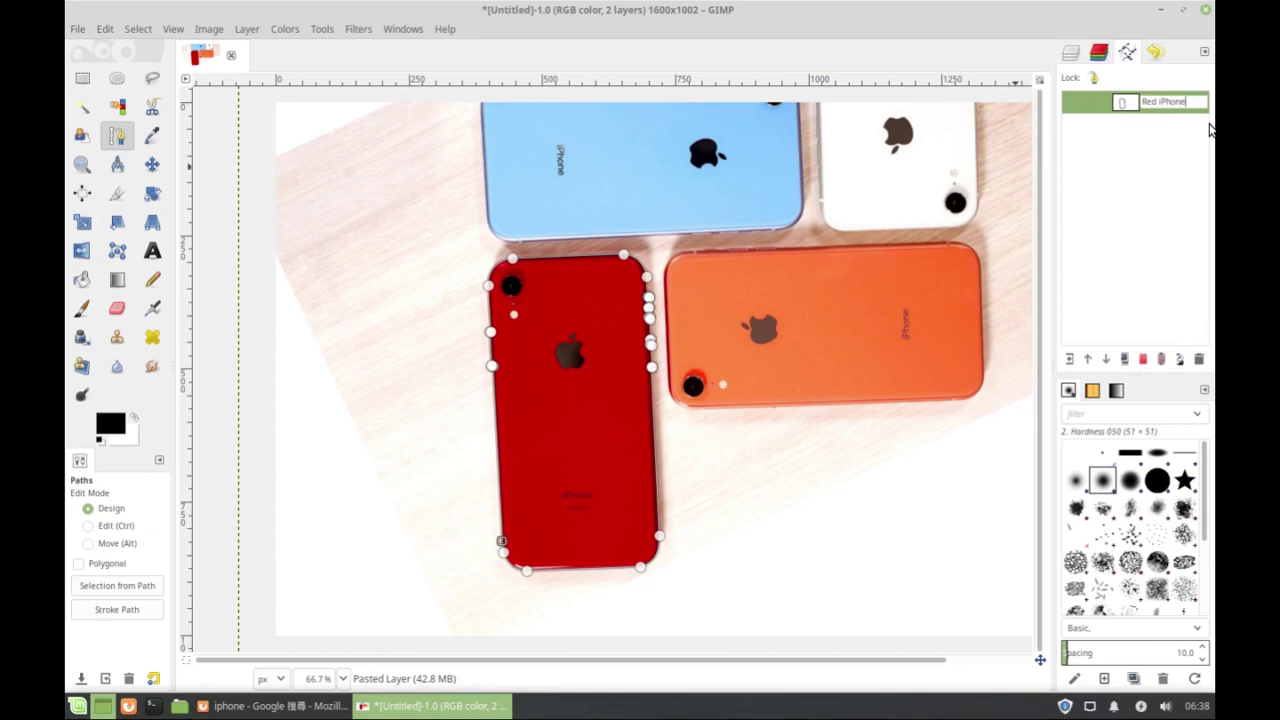
key(Return)
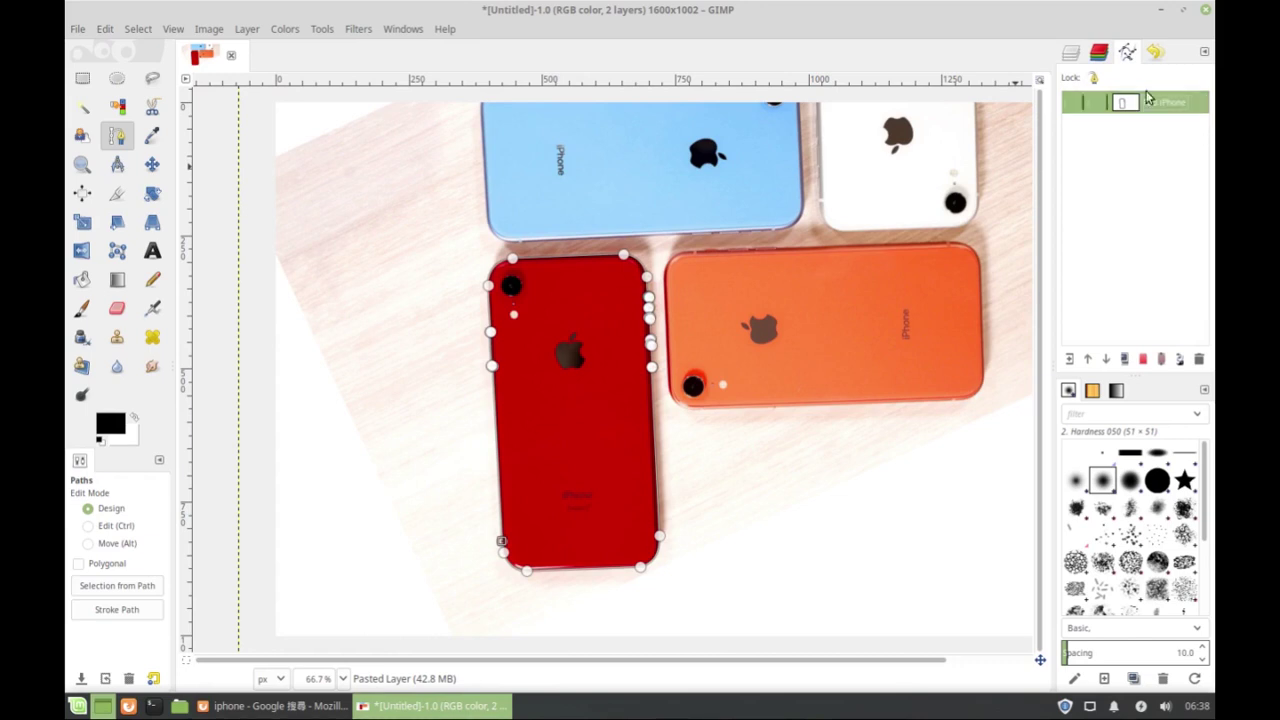
click(1068, 56)
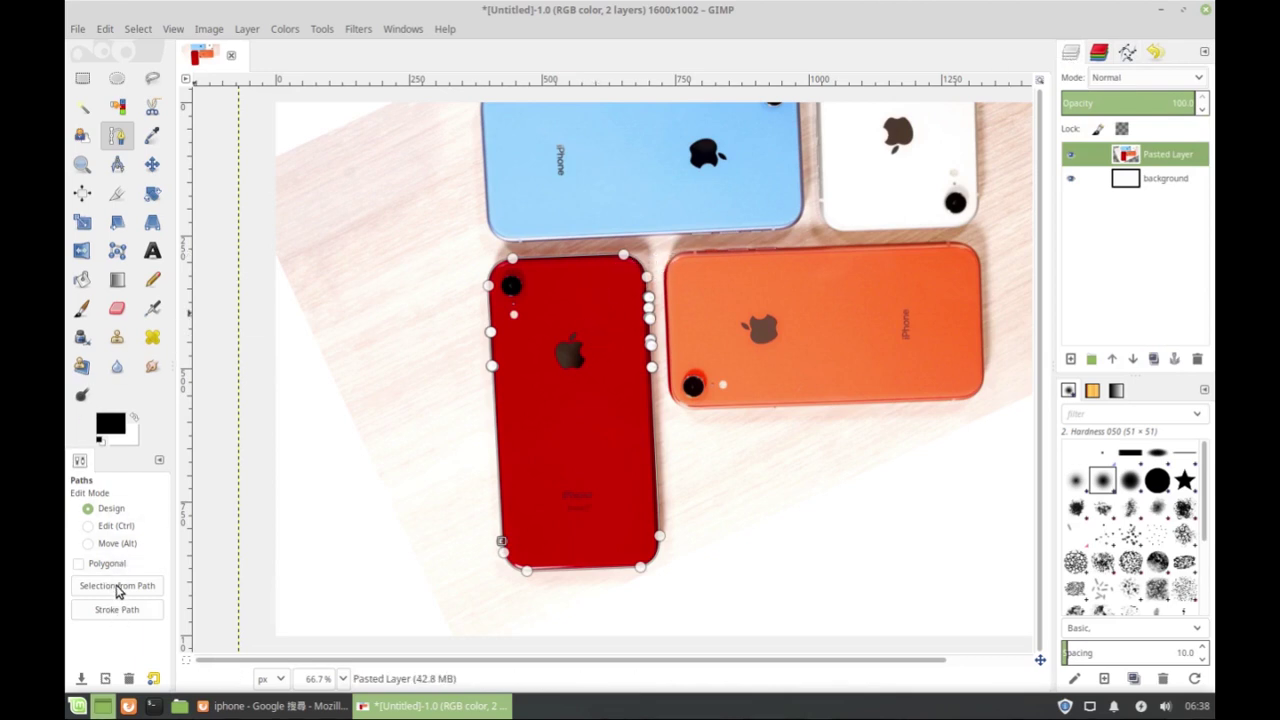
click(117, 587)
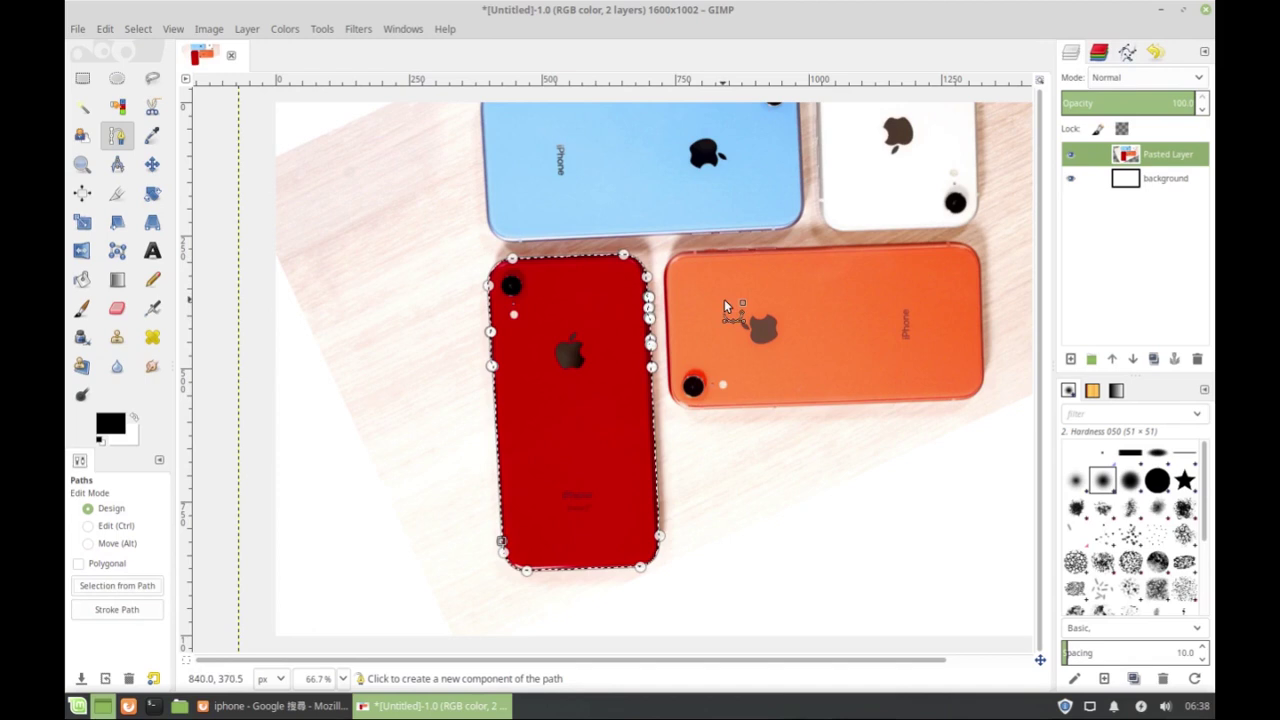
- Copy the selected phone and paste it as a new layer, Pasted Layer #1
key(ctrl+c)
key(ctrl+v)
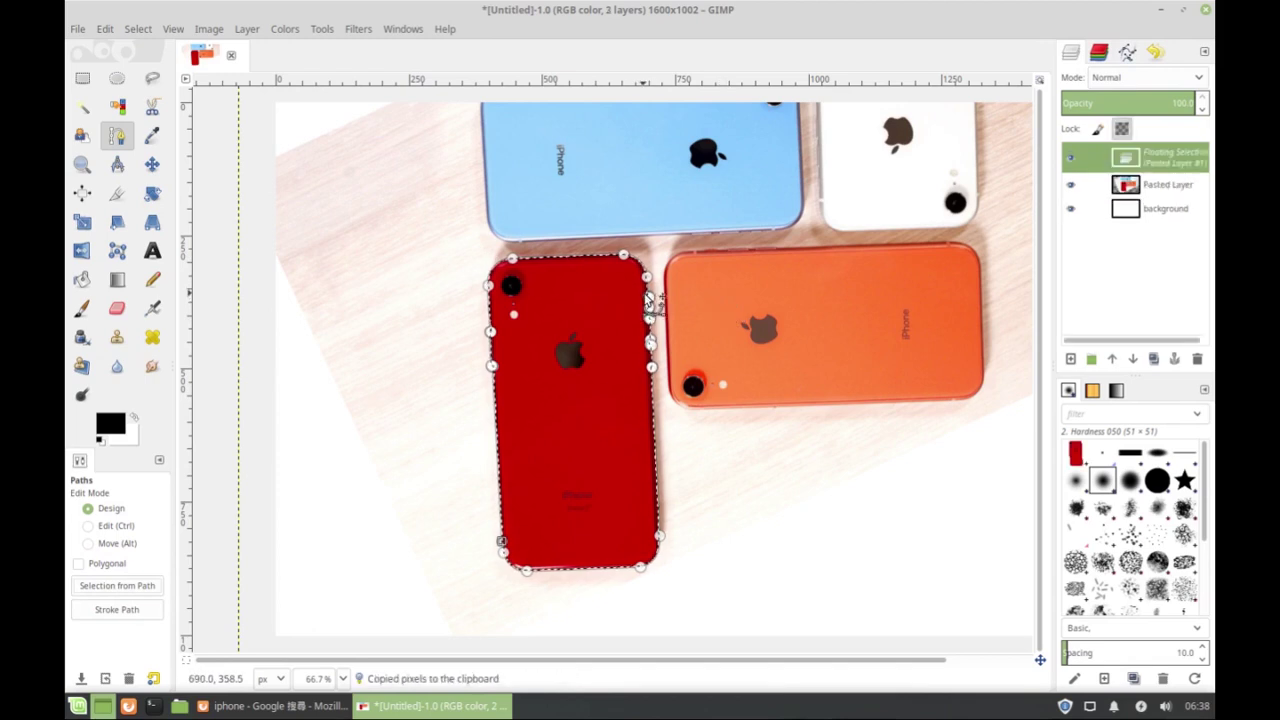
right_click(1165, 165)
click(1103, 198)
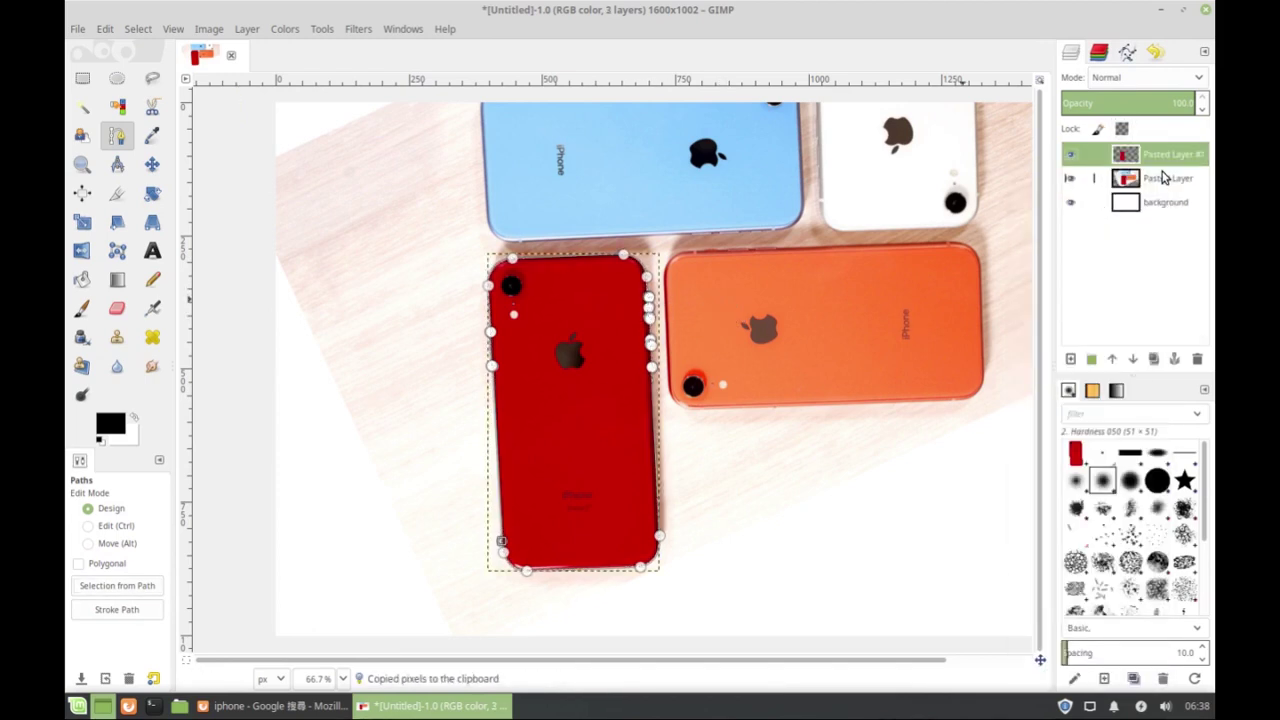
- Hide the original Pasted Layer so only the cut-out phone shows
click(1165, 178)
click(1071, 178)
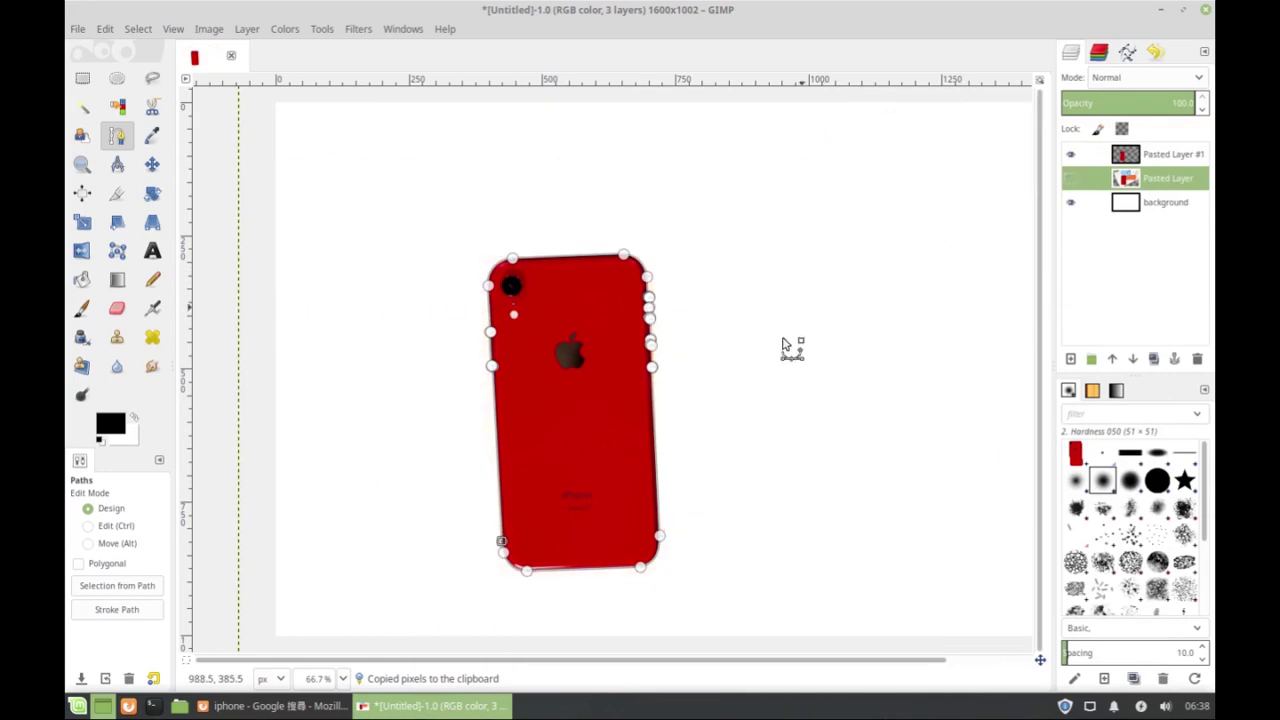
key(minus)
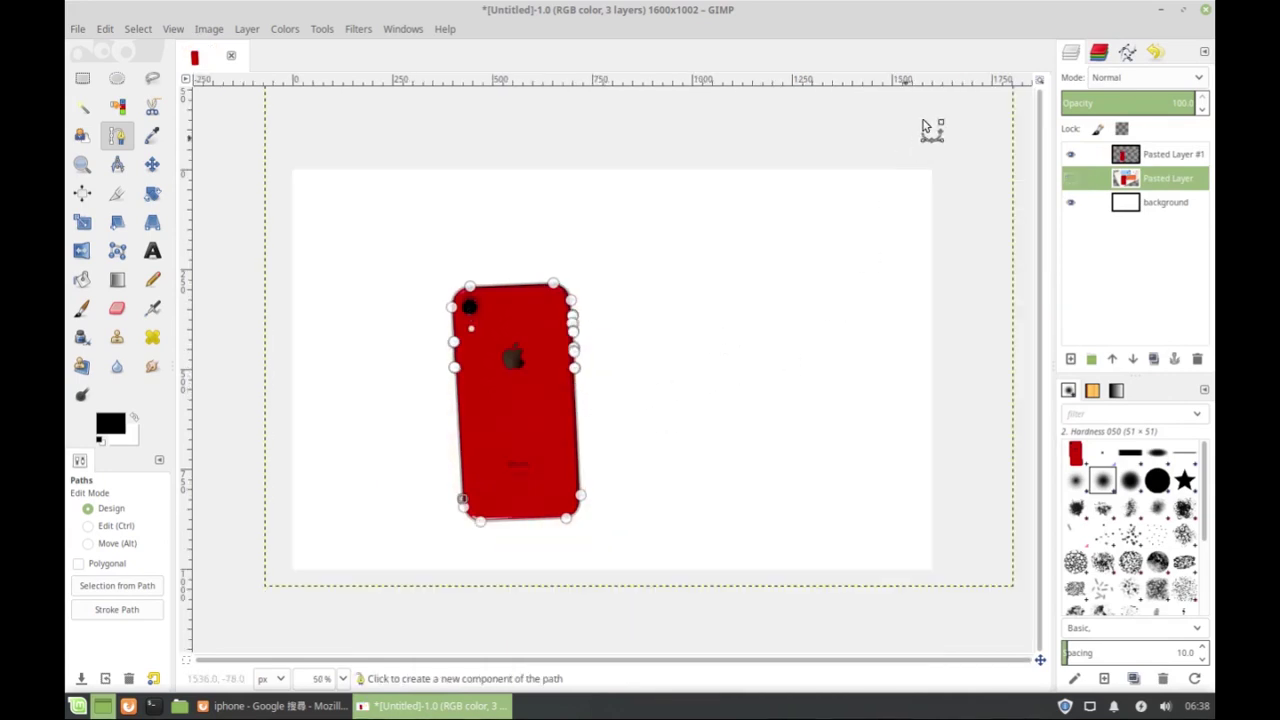
- Drag Pasted Layer #1 up and right so the phone sits near the canvas centre
click(82, 78)
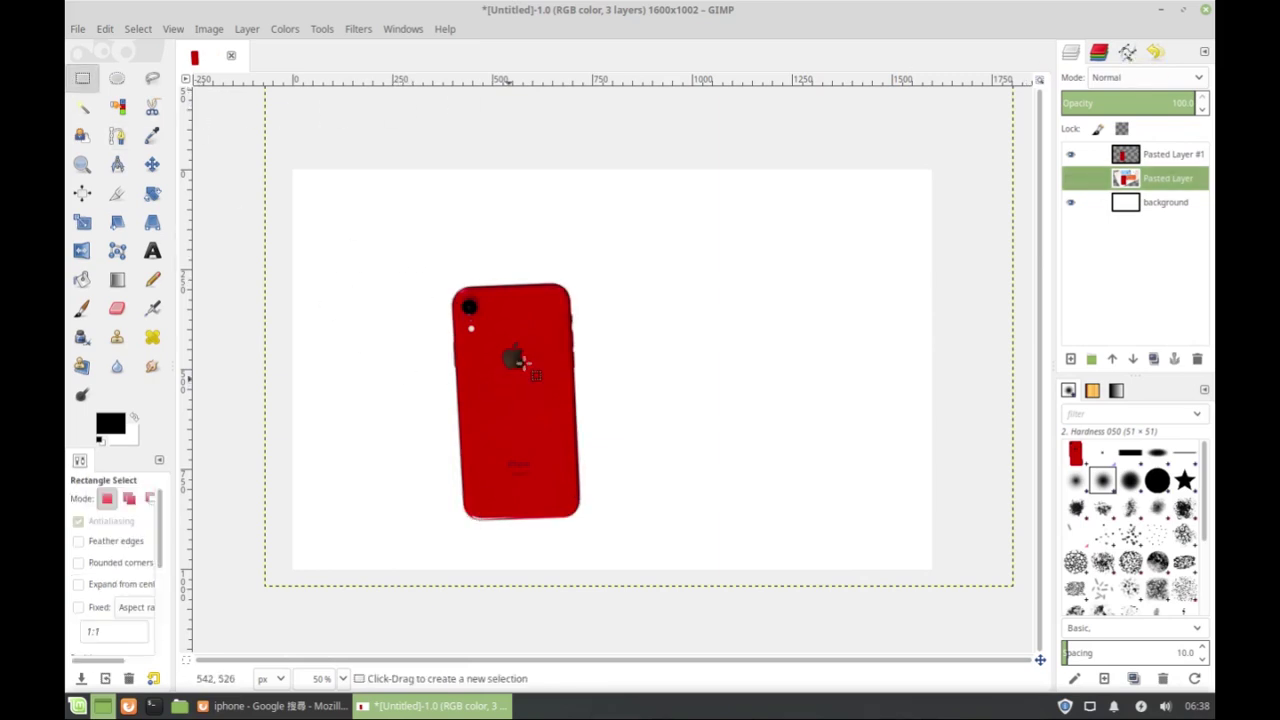
key(2)
scroll(508, 335, down, 3)
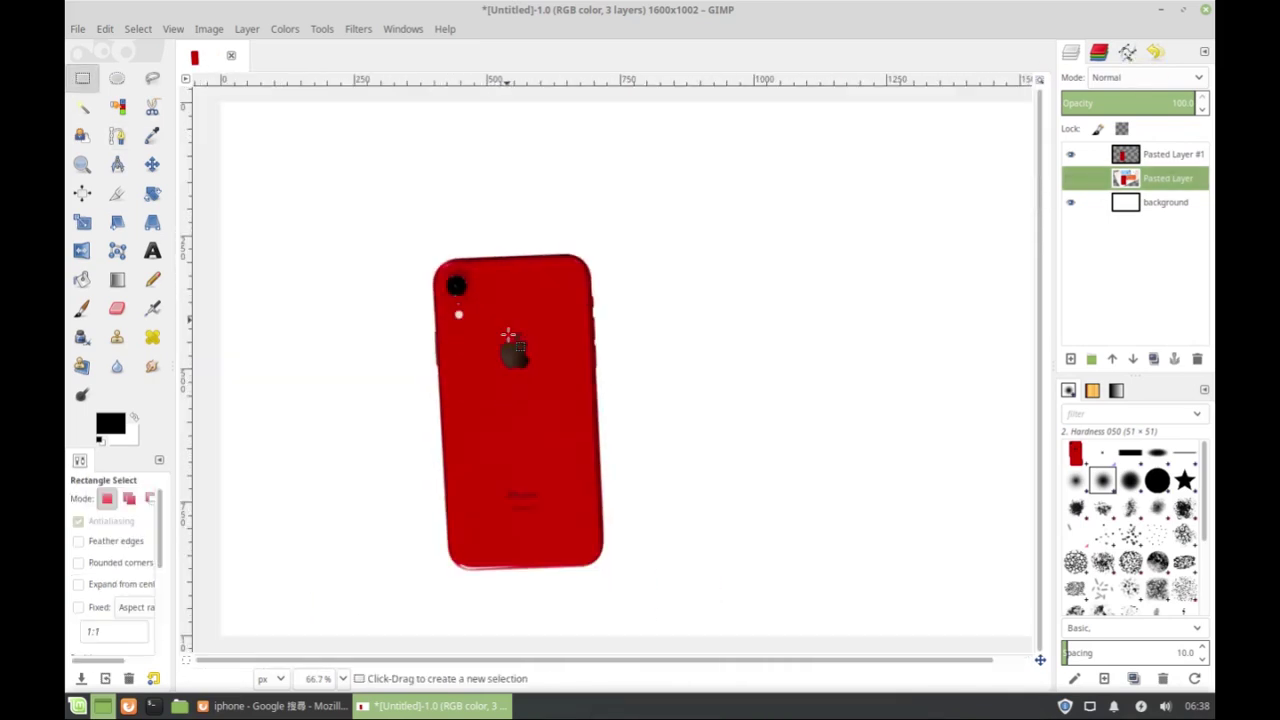
click(152, 164)
drag(520, 433, 600, 370)
click(766, 389)
key(minus)
key(minus)
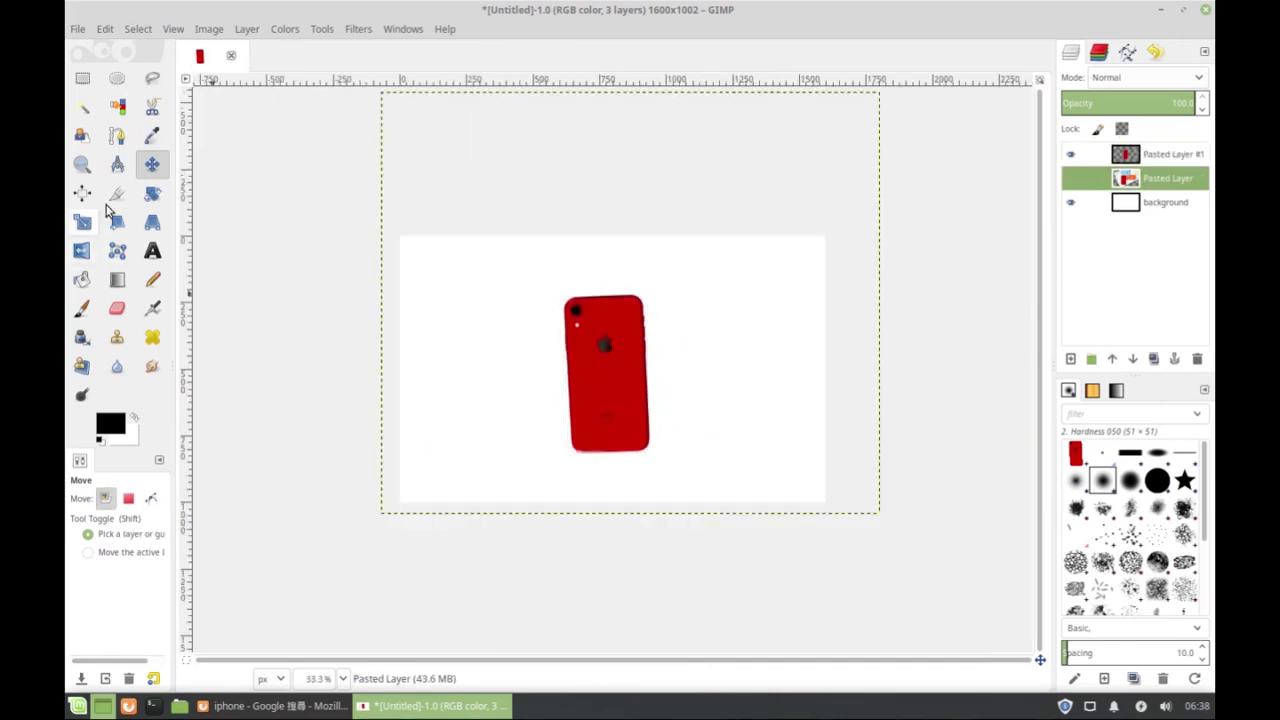
click(117, 195)
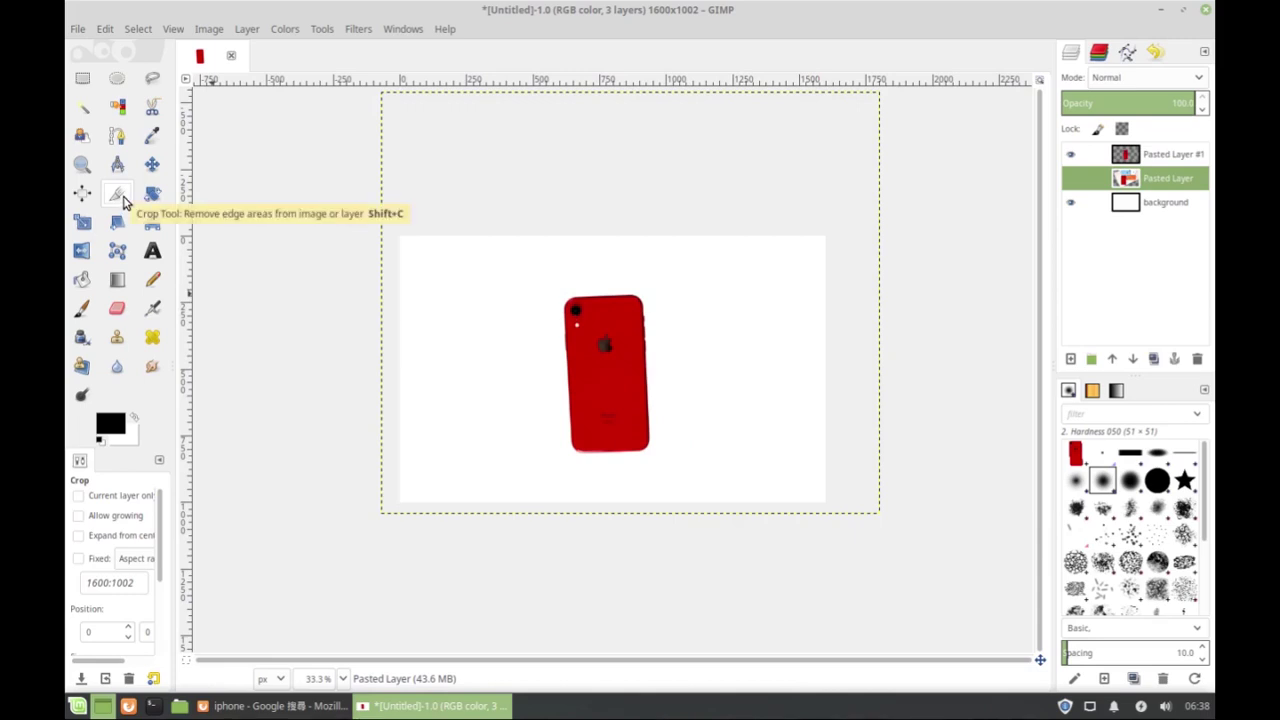
- Crop the image to an 831×819 area framing the red iPhone
drag(494, 268, 711, 476)
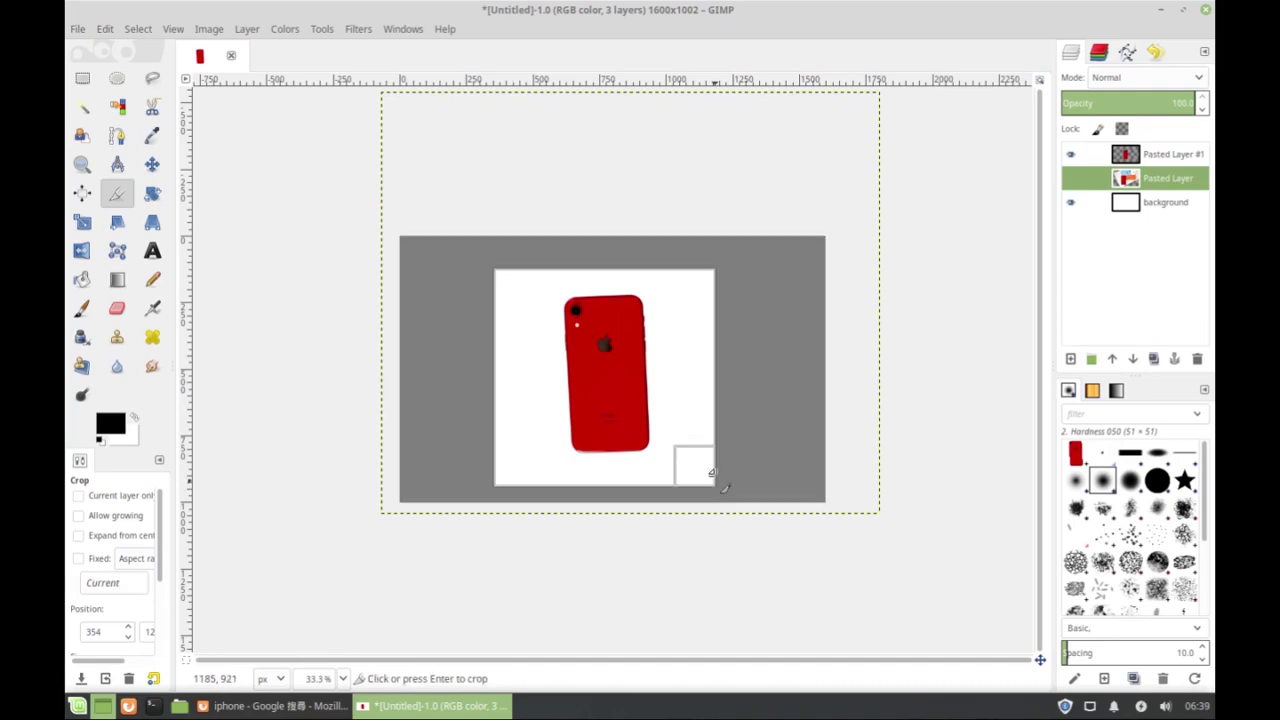
click(661, 354)
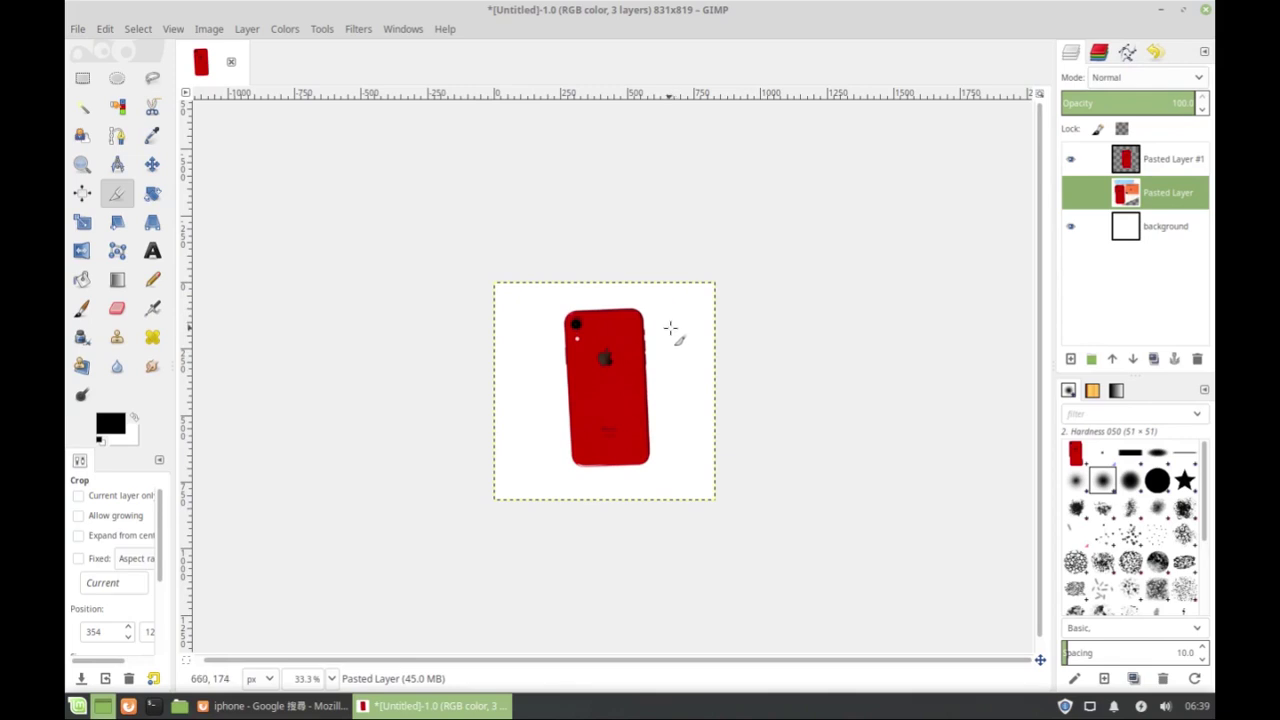
- Make Pasted Layer #1 active and rotate it about 3.01° so the phone stands upright
click(152, 193)
click(607, 392)
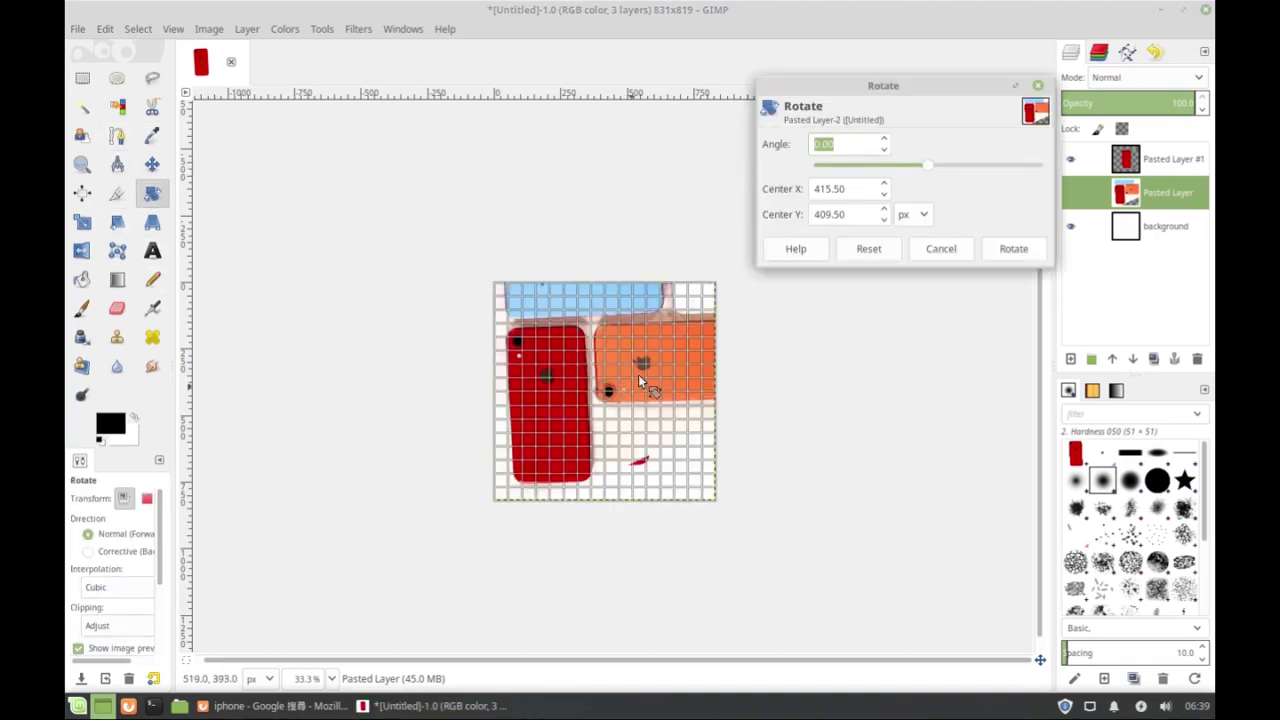
click(932, 252)
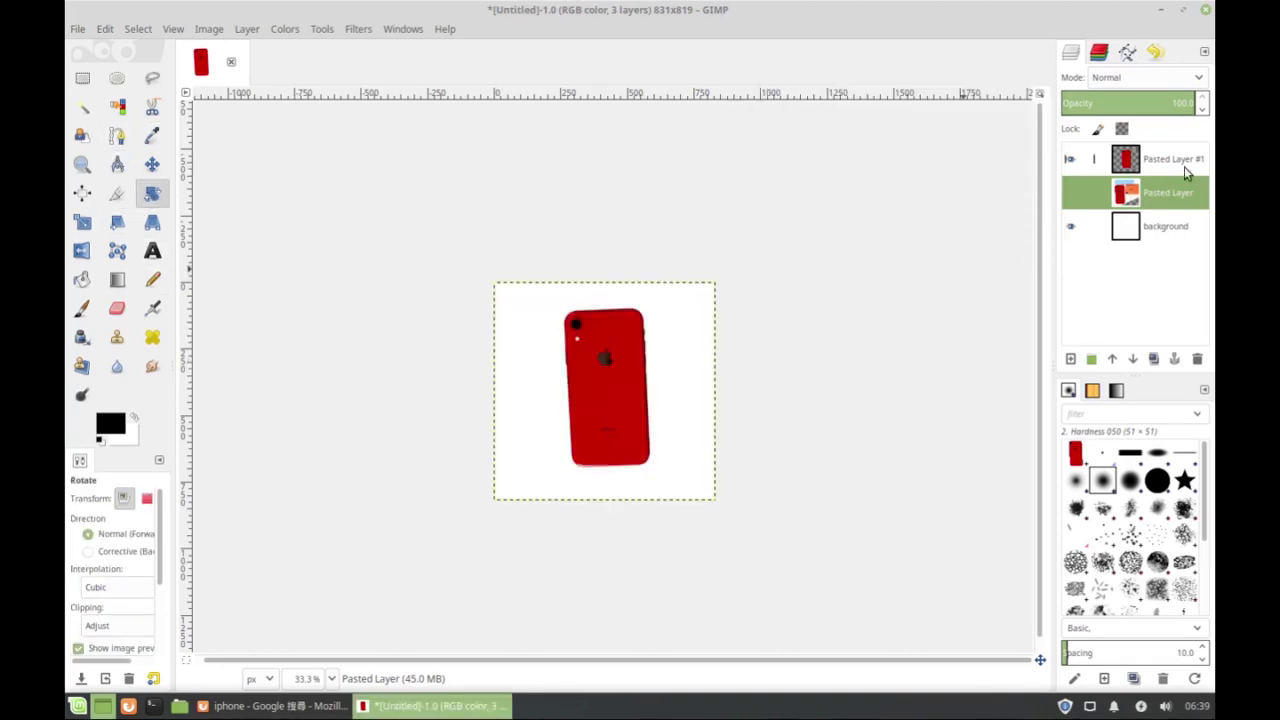
click(1178, 170)
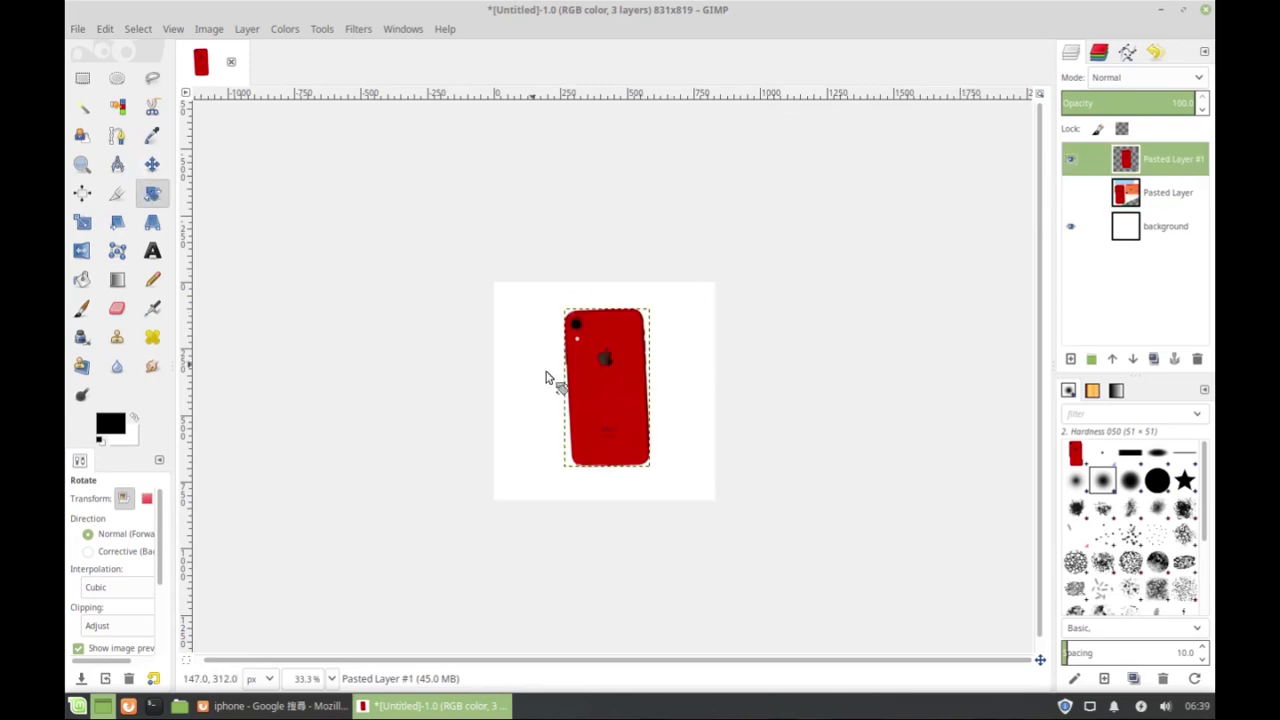
click(607, 382)
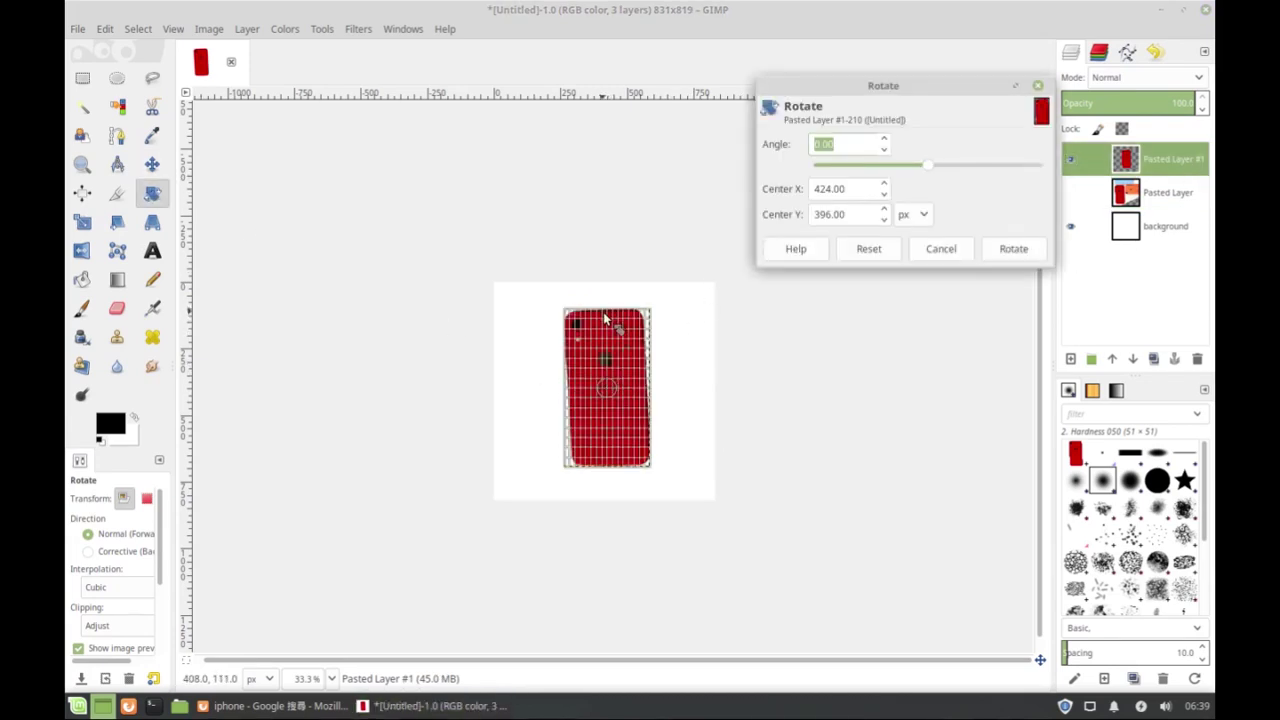
drag(603, 318, 608, 320)
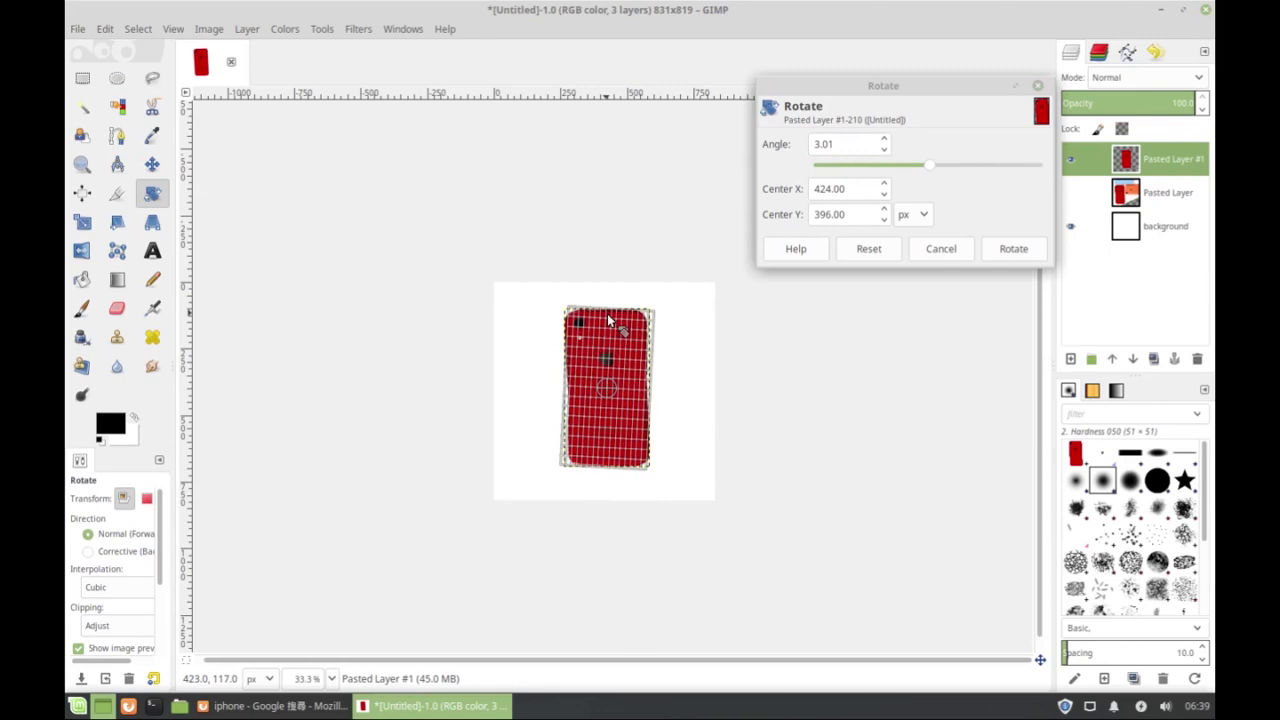
click(1013, 248)
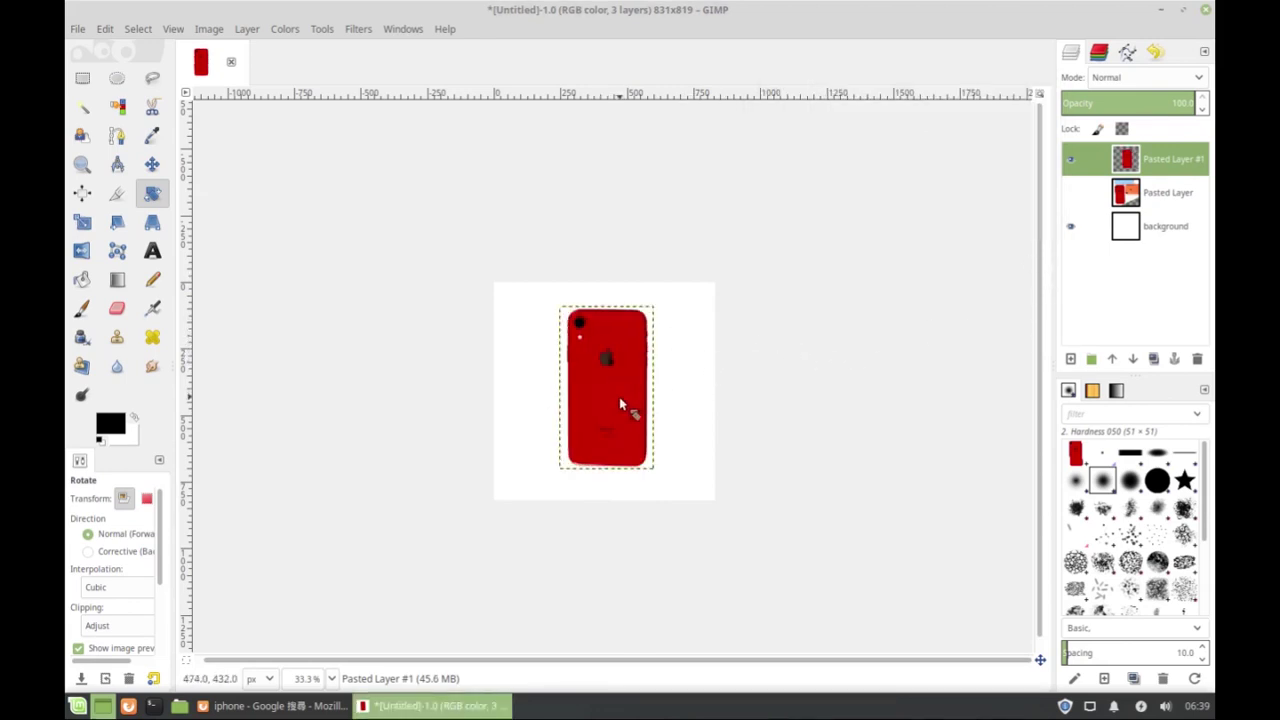
key(1)
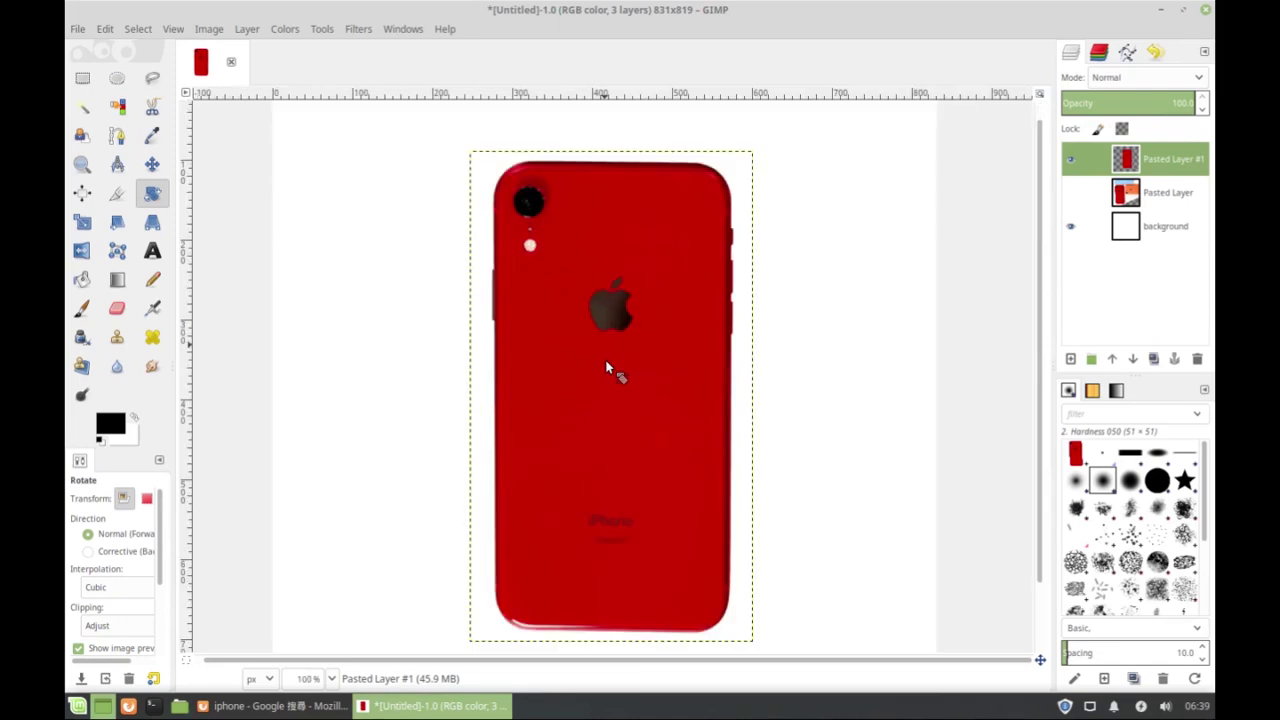
scroll(606, 368, down, 2)
- Duplicate Pasted Layer #1 to create Pasted Layer #2
scroll(602, 322, up, 2)
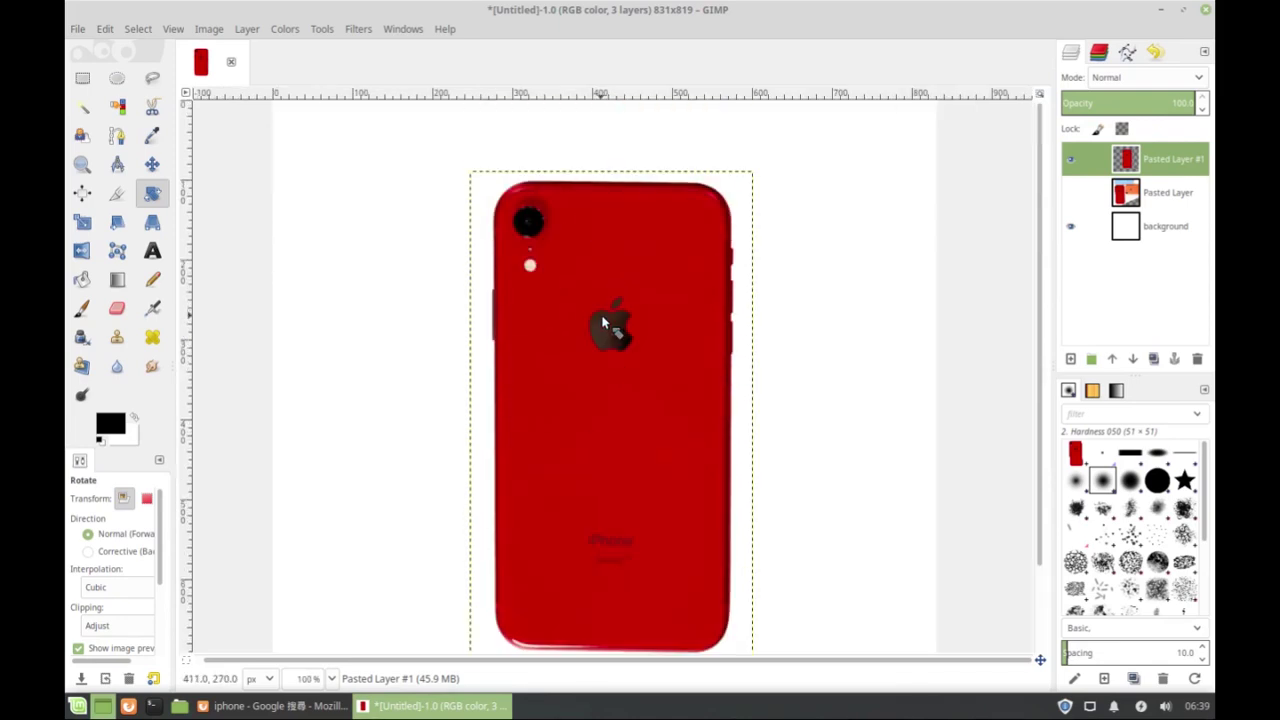
scroll(604, 327, down, 2)
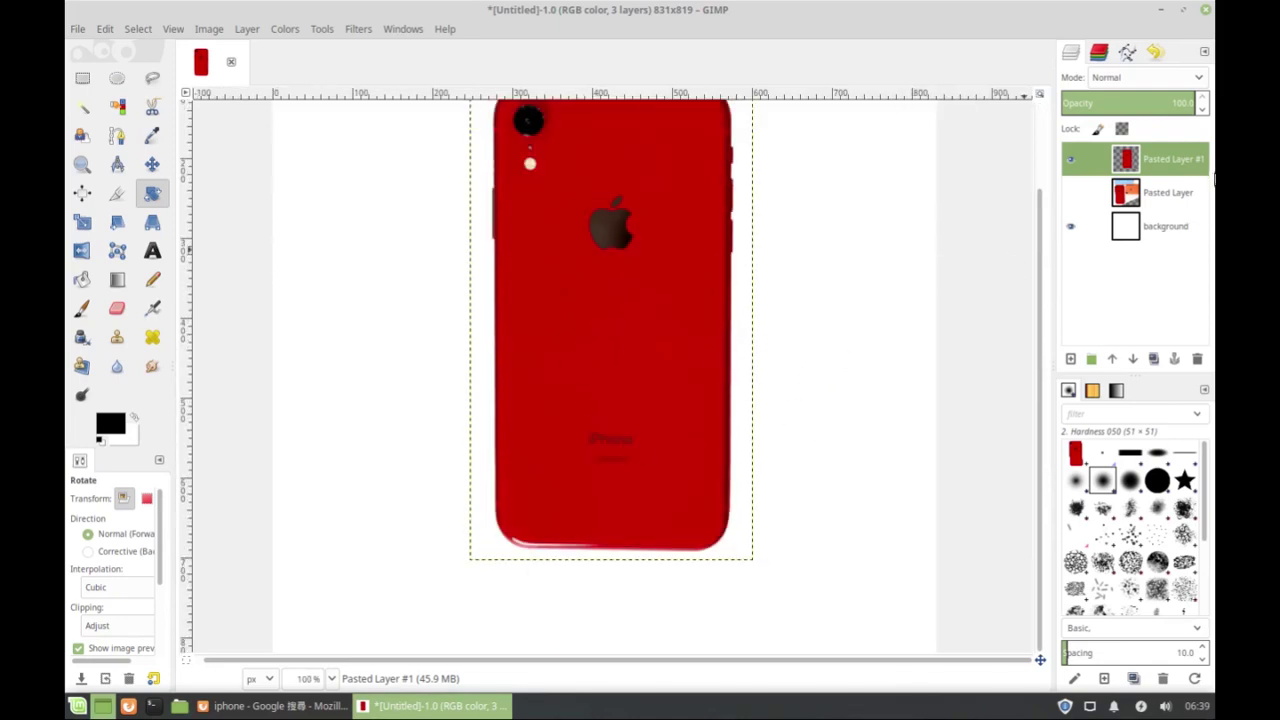
right_click(1176, 160)
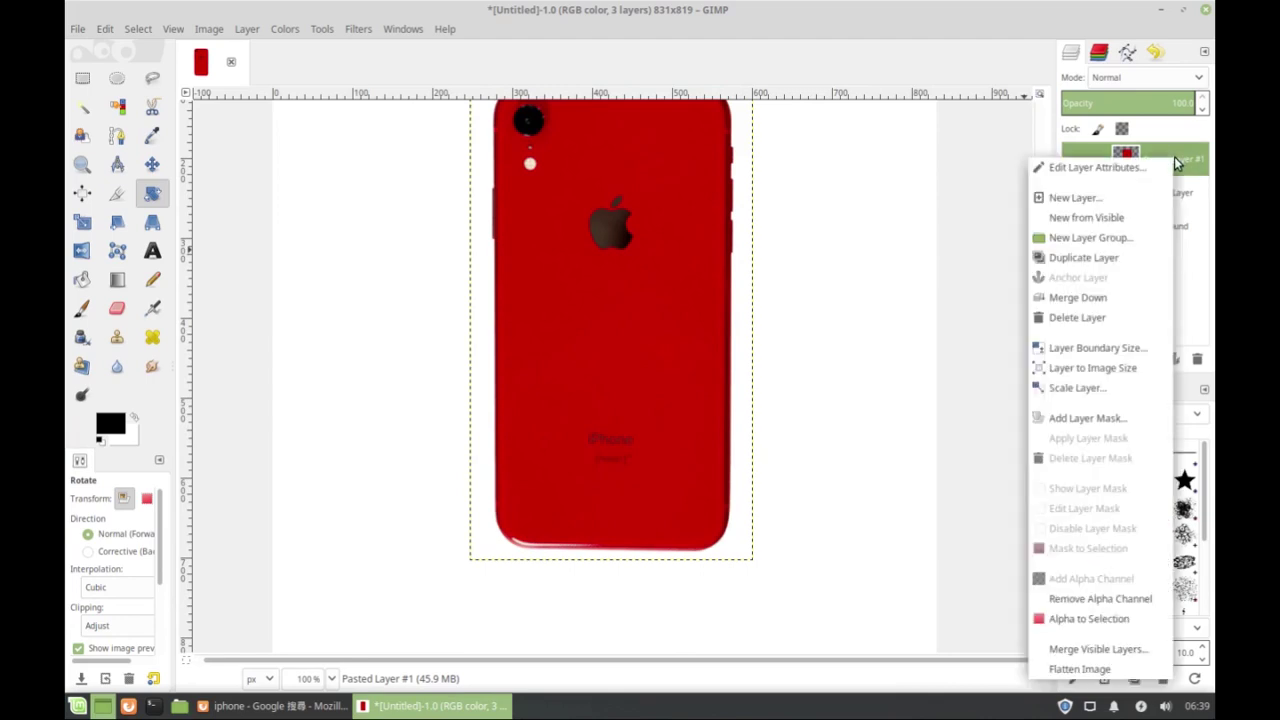
click(1079, 260)
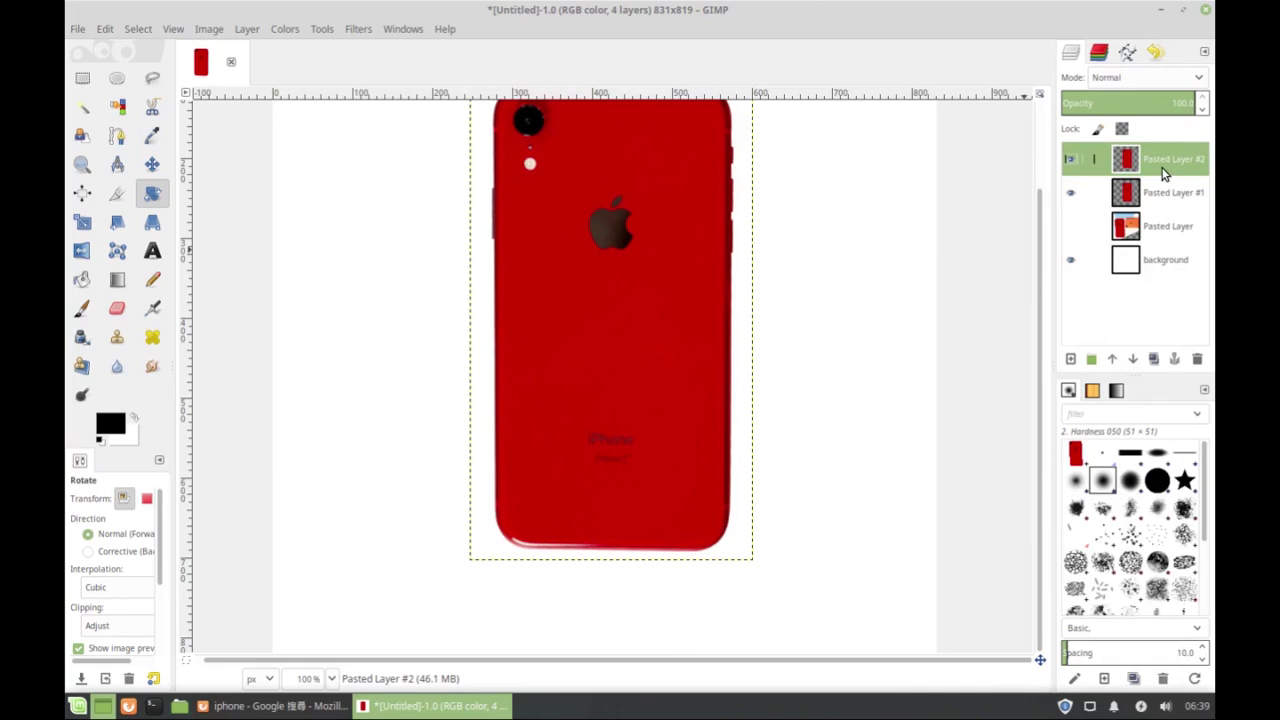
scroll(540, 295, down, 2)
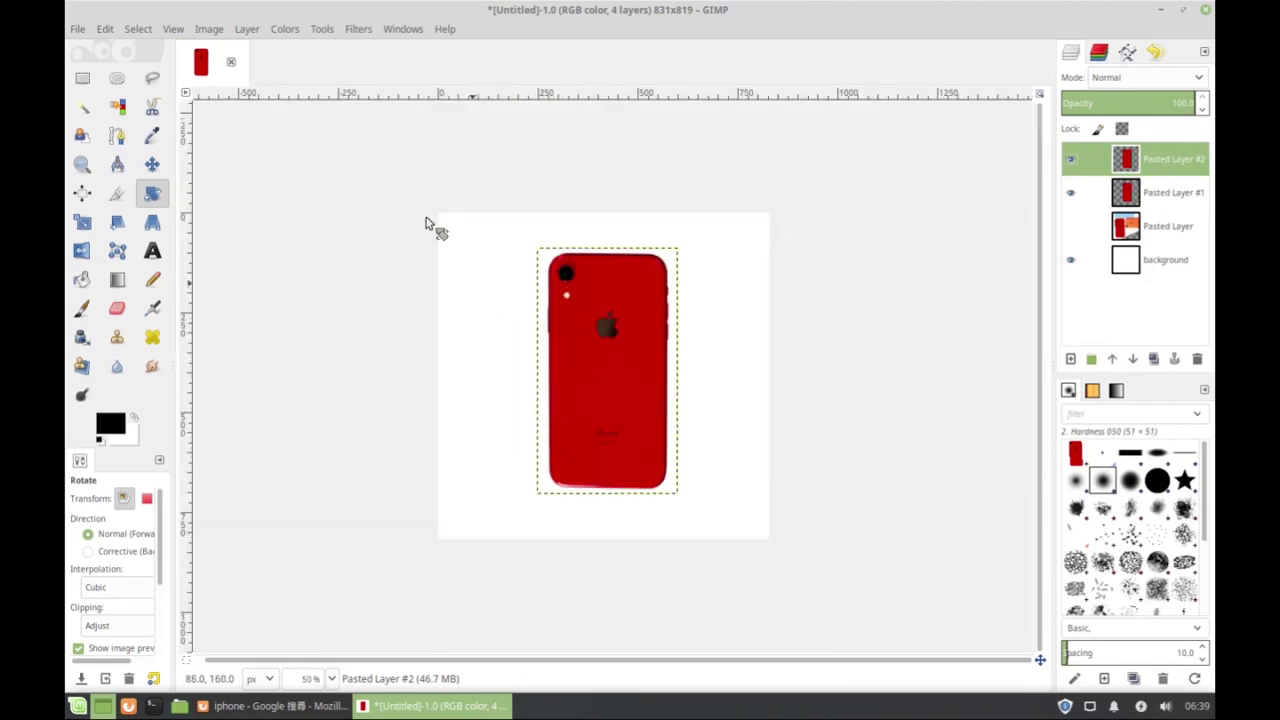
- Flip Pasted Layer #2 vertically so the phone copy is upside down
click(358, 30)
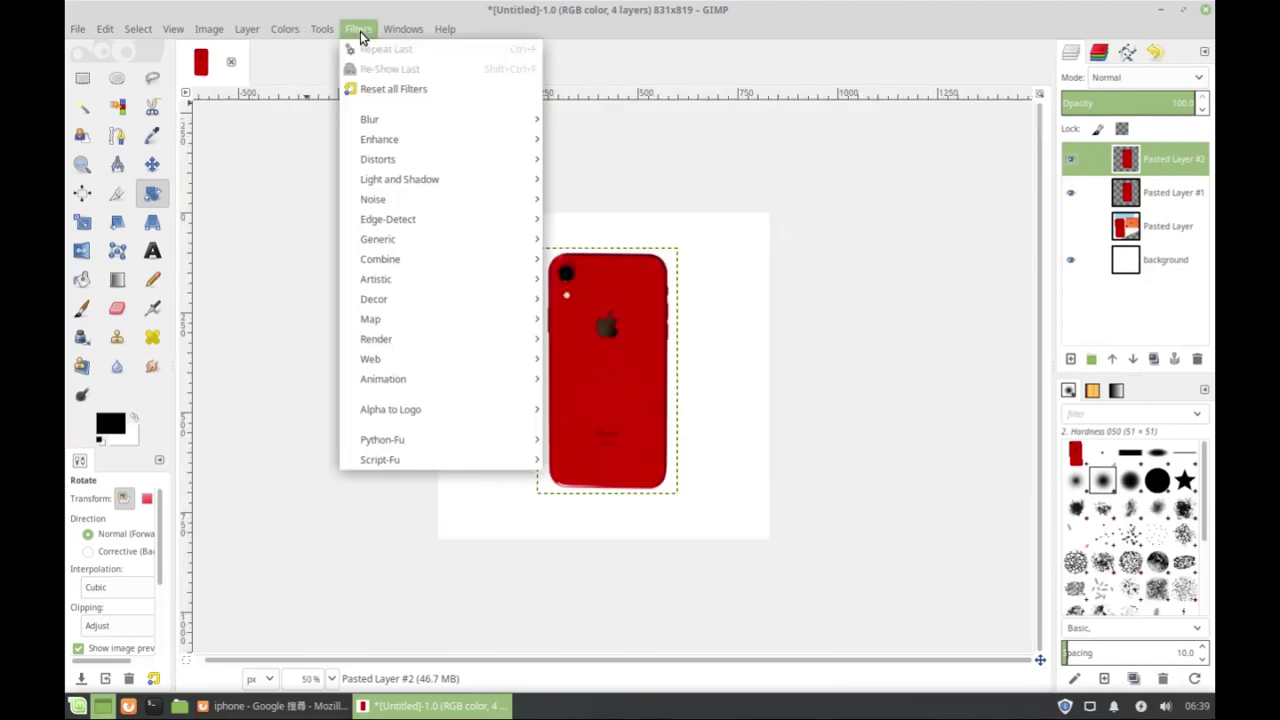
mouse_move(392, 165)
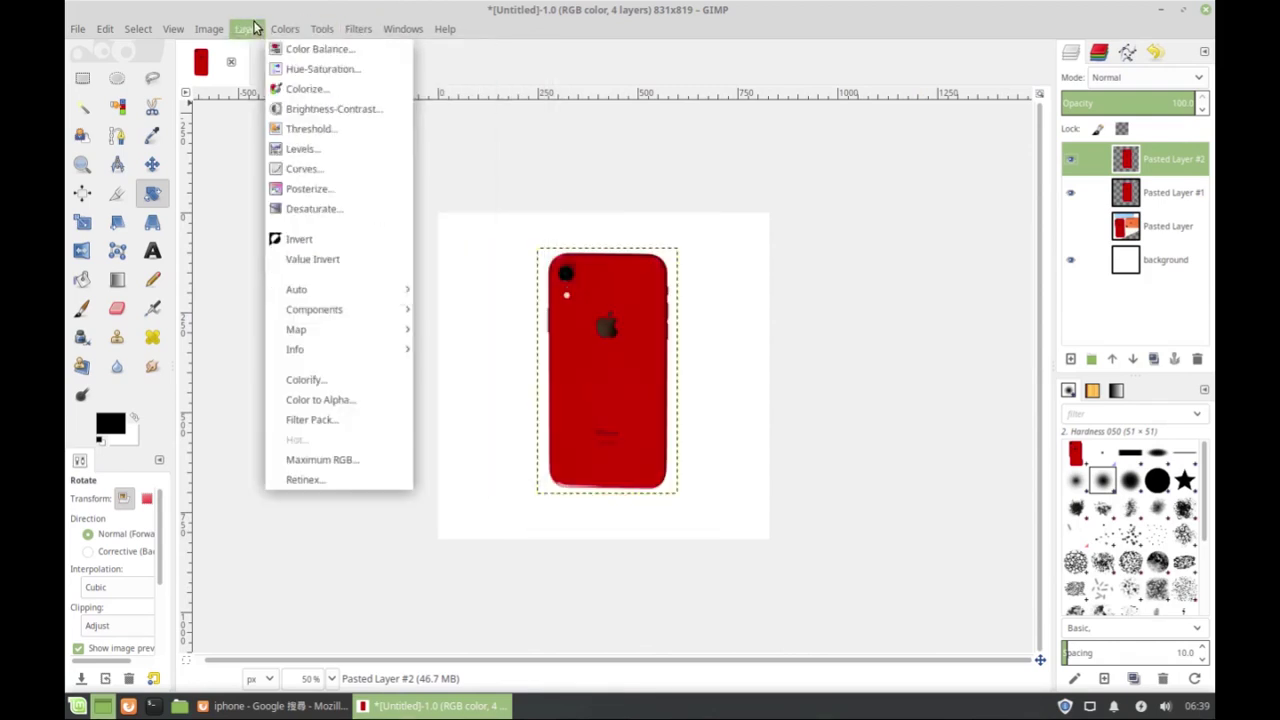
mouse_move(249, 29)
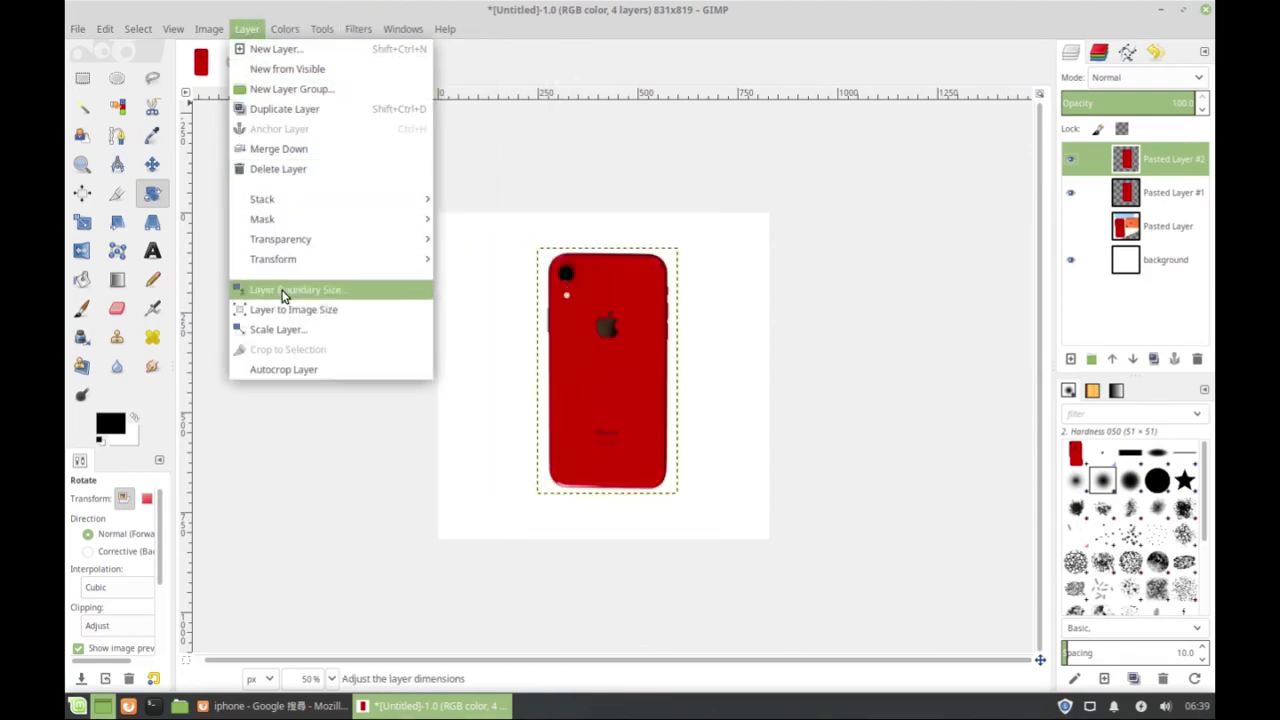
mouse_move(385, 266)
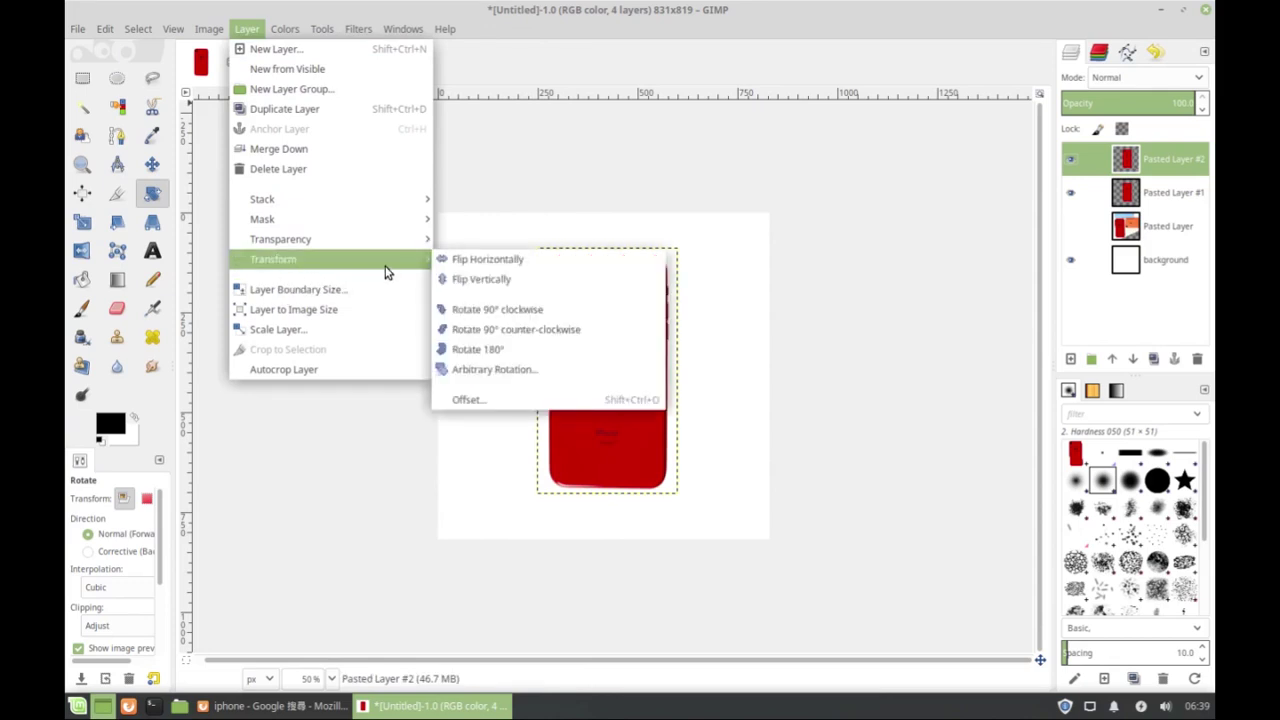
click(490, 283)
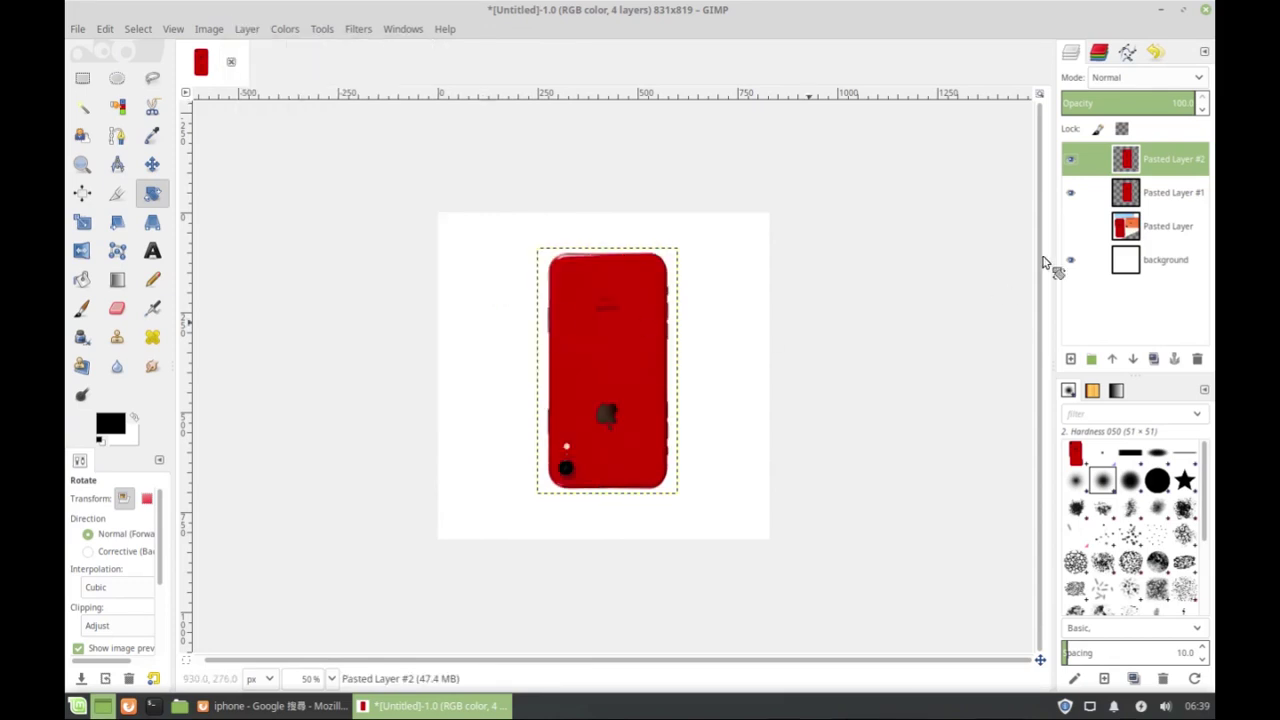
click(152, 164)
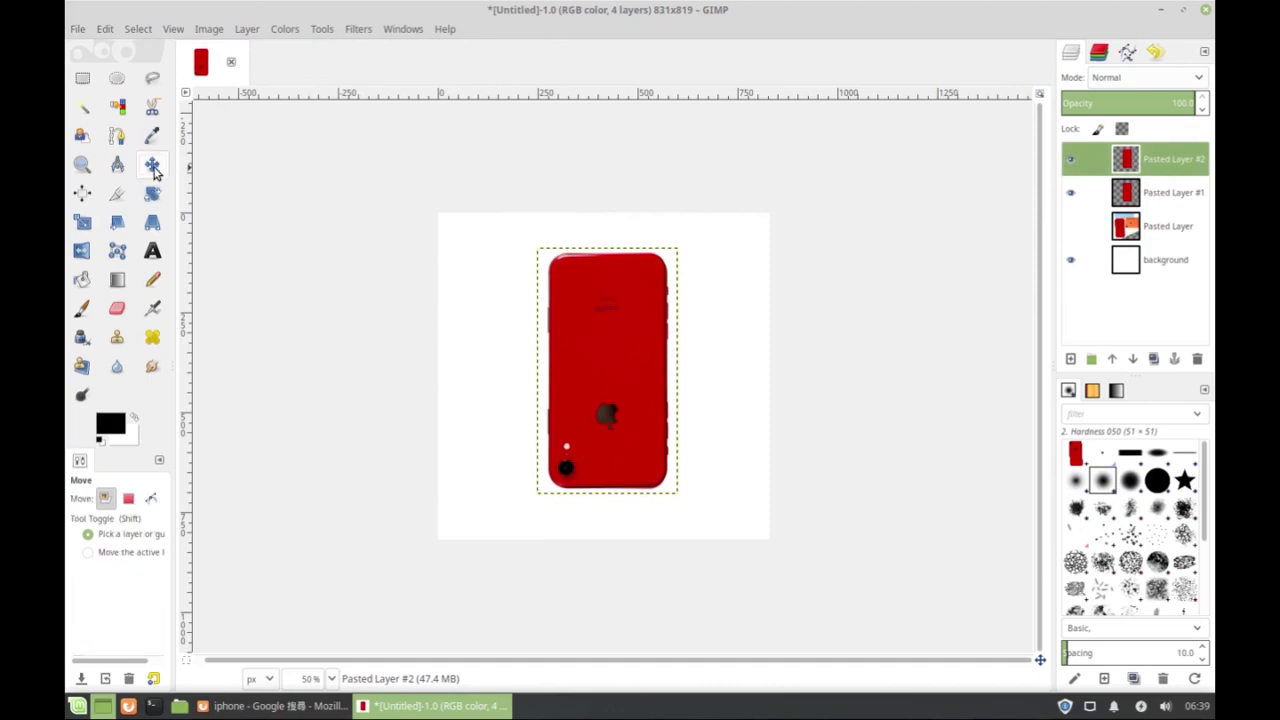
- Drag the flipped copy down until it sits directly beneath the upright phone
drag(618, 338, 620, 567)
ctrl+scroll(624, 549, up, 3)
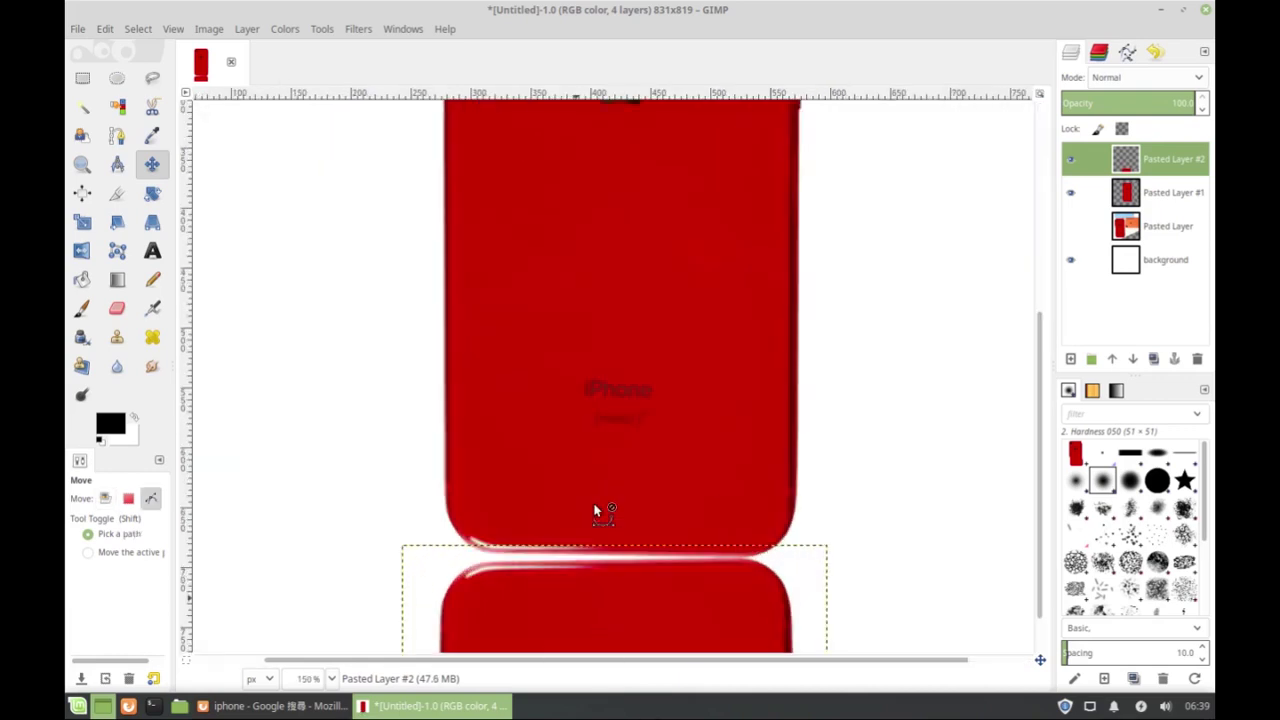
ctrl+scroll(594, 510, down, 3)
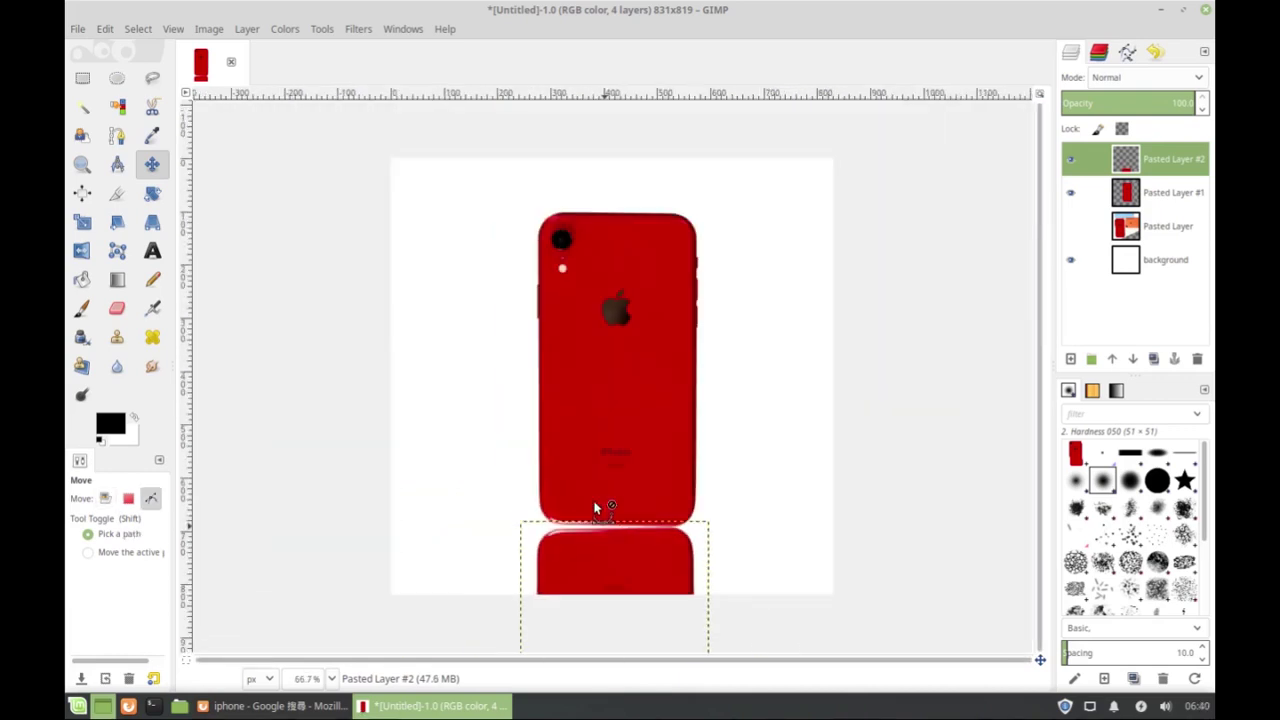
- Rotate the reflection layer slightly to align its top edge with the phone's bottom
click(154, 194)
drag(583, 509, 565, 509)
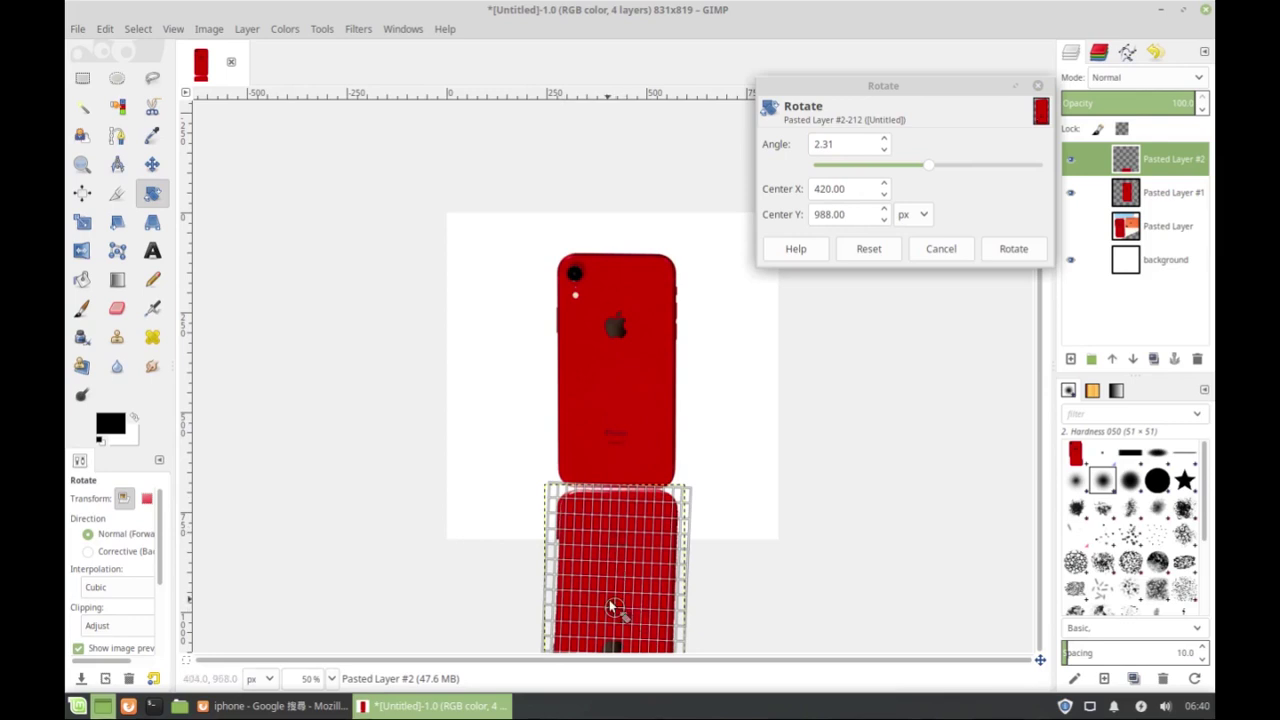
mouse_move(610, 603)
mouse_down()
mouse_move(595, 584)
mouse_move(612, 598)
mouse_up()
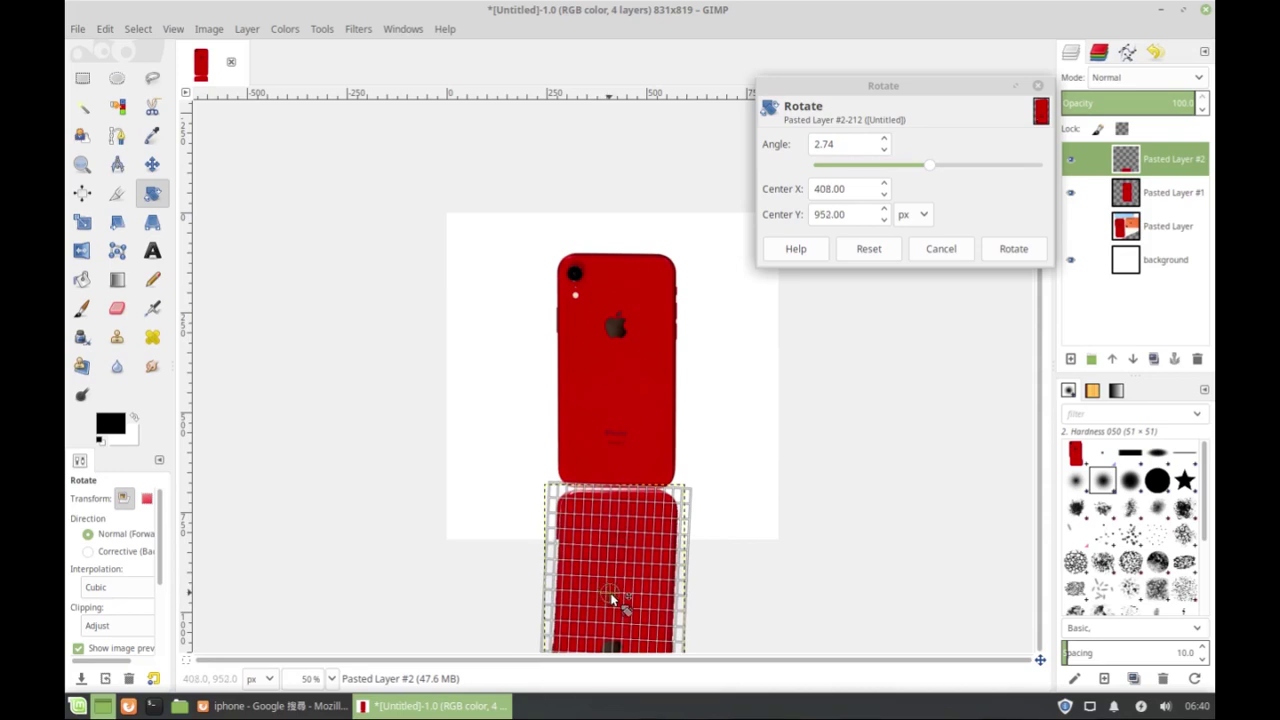
key(plus)
key(plus)
key(plus)
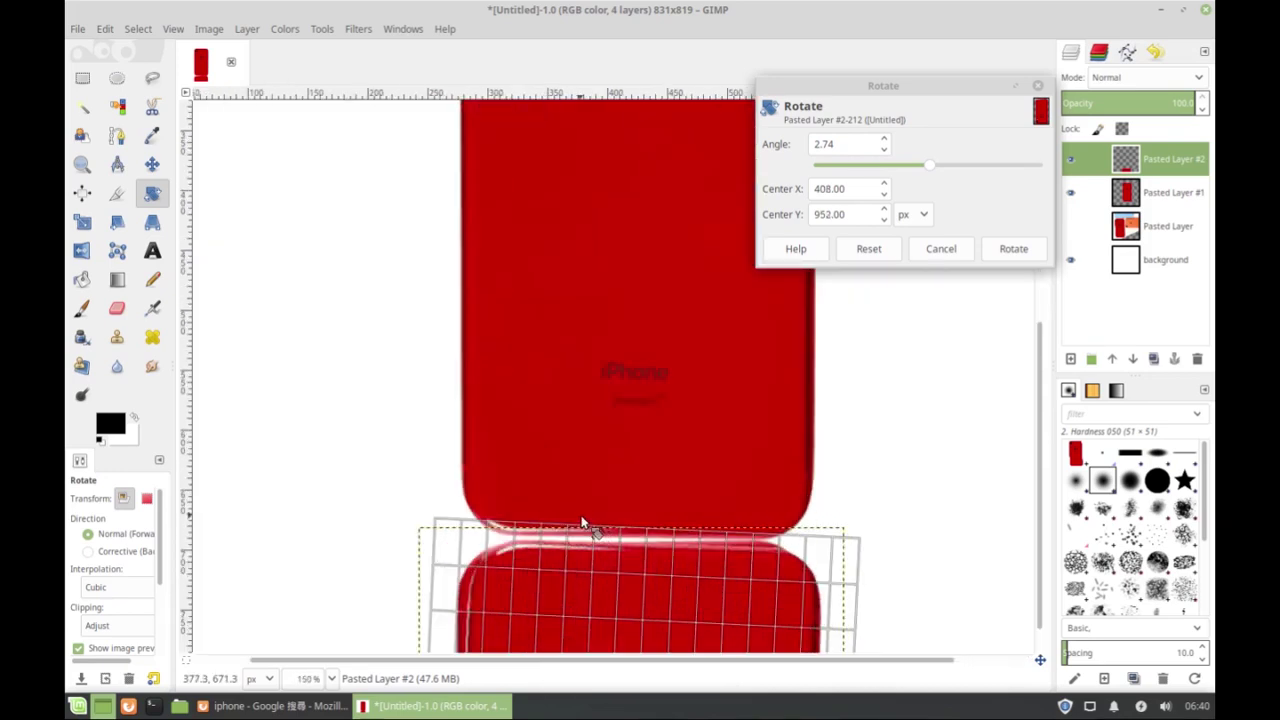
scroll(580, 550, down, 1)
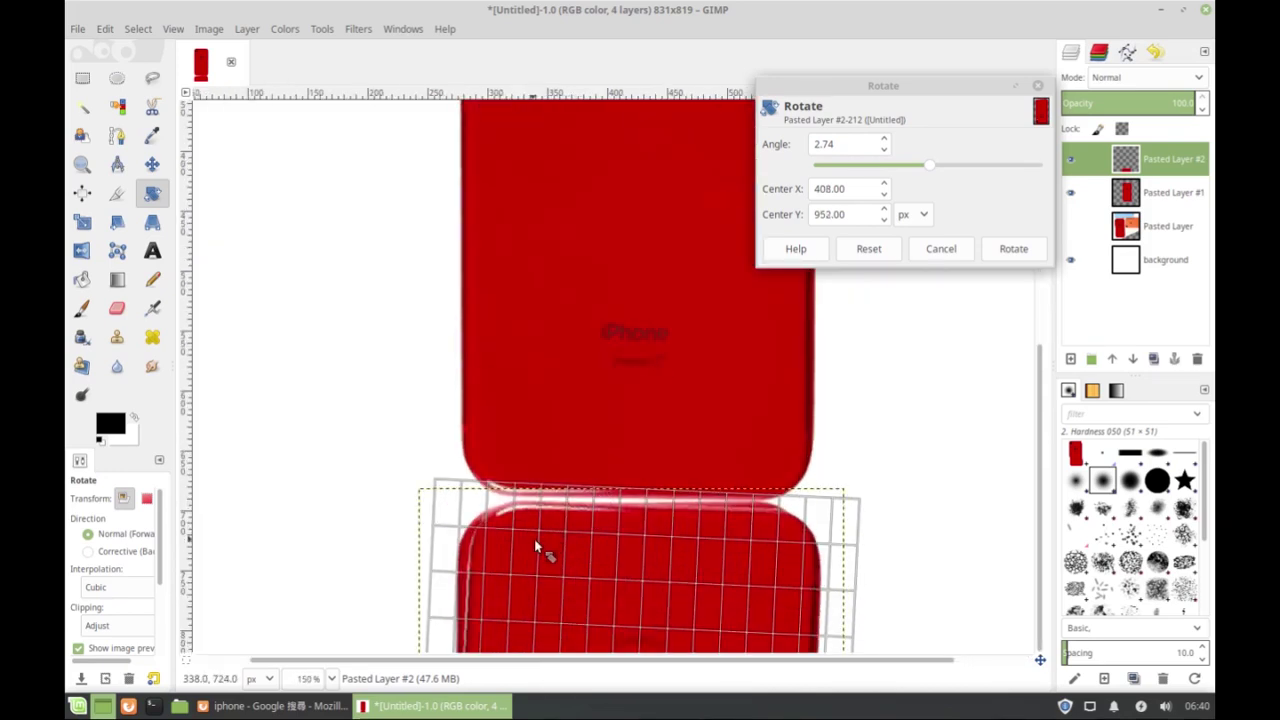
mouse_move(535, 544)
mouse_down()
mouse_move(547, 541)
mouse_move(534, 531)
mouse_up()
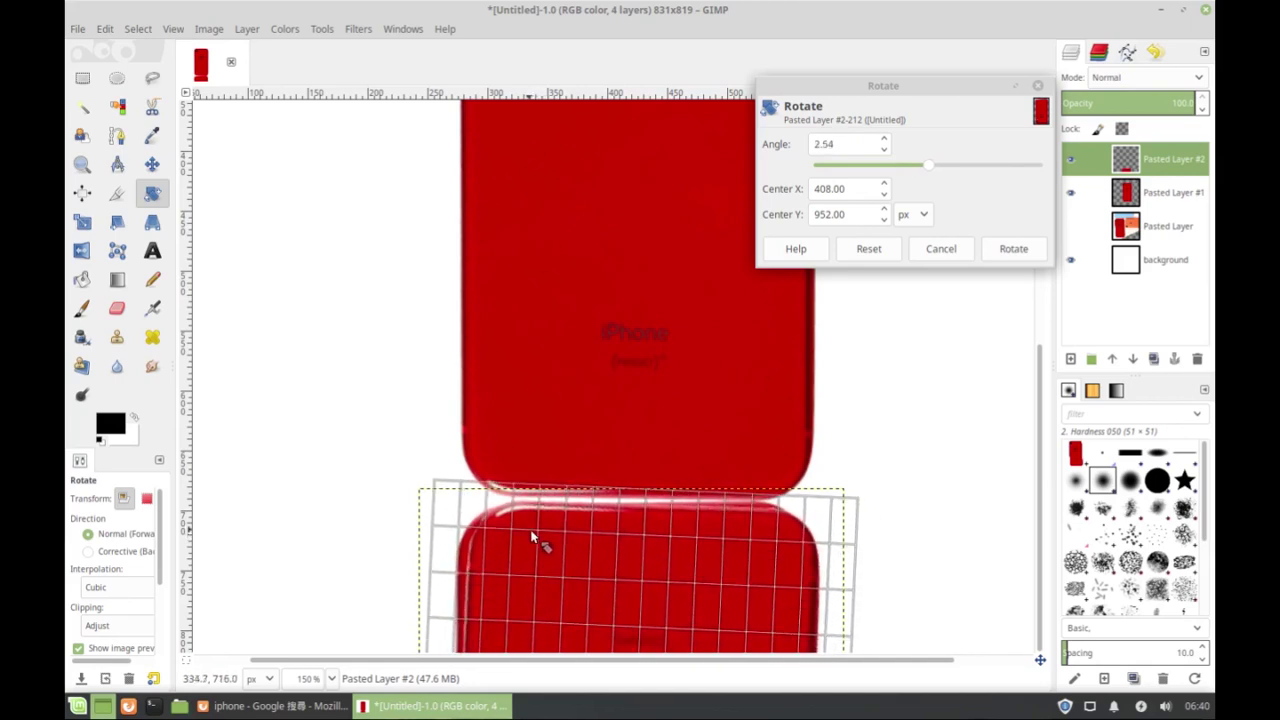
click(1040, 256)
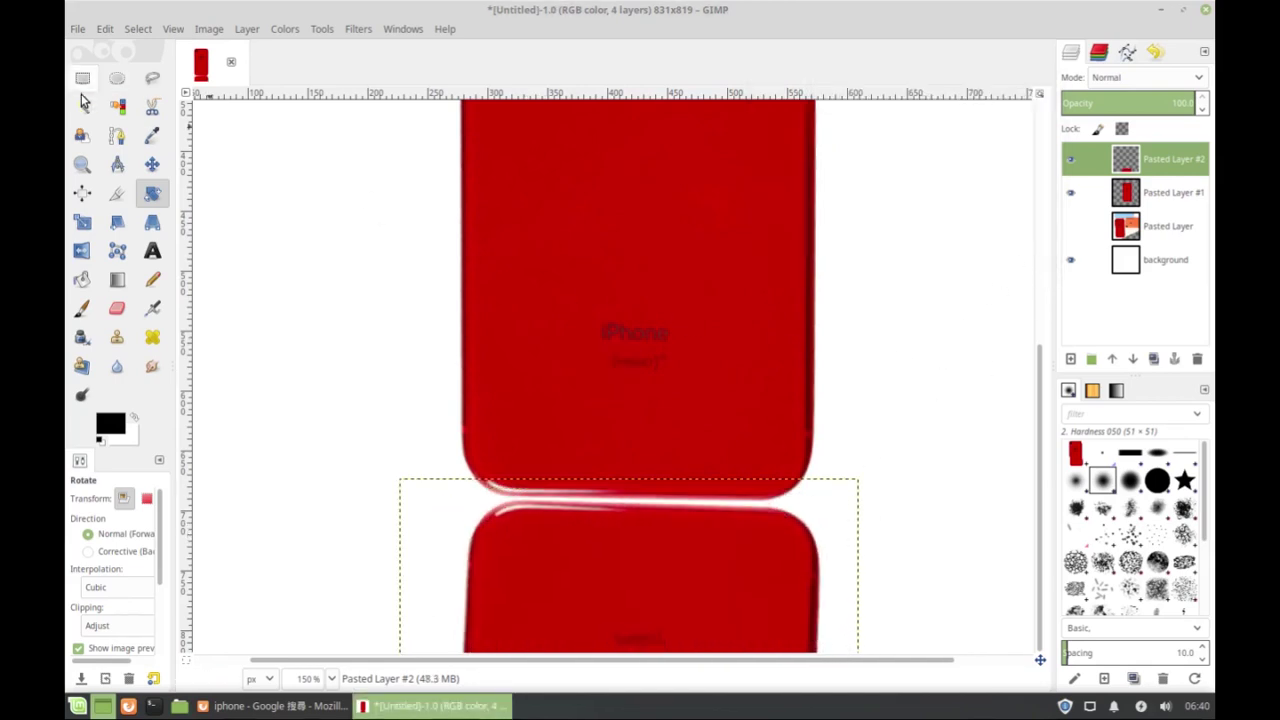
- Nudge the reflection up-left and rotate it -0.78° to line it up with the phone
click(152, 164)
drag(664, 600, 647, 592)
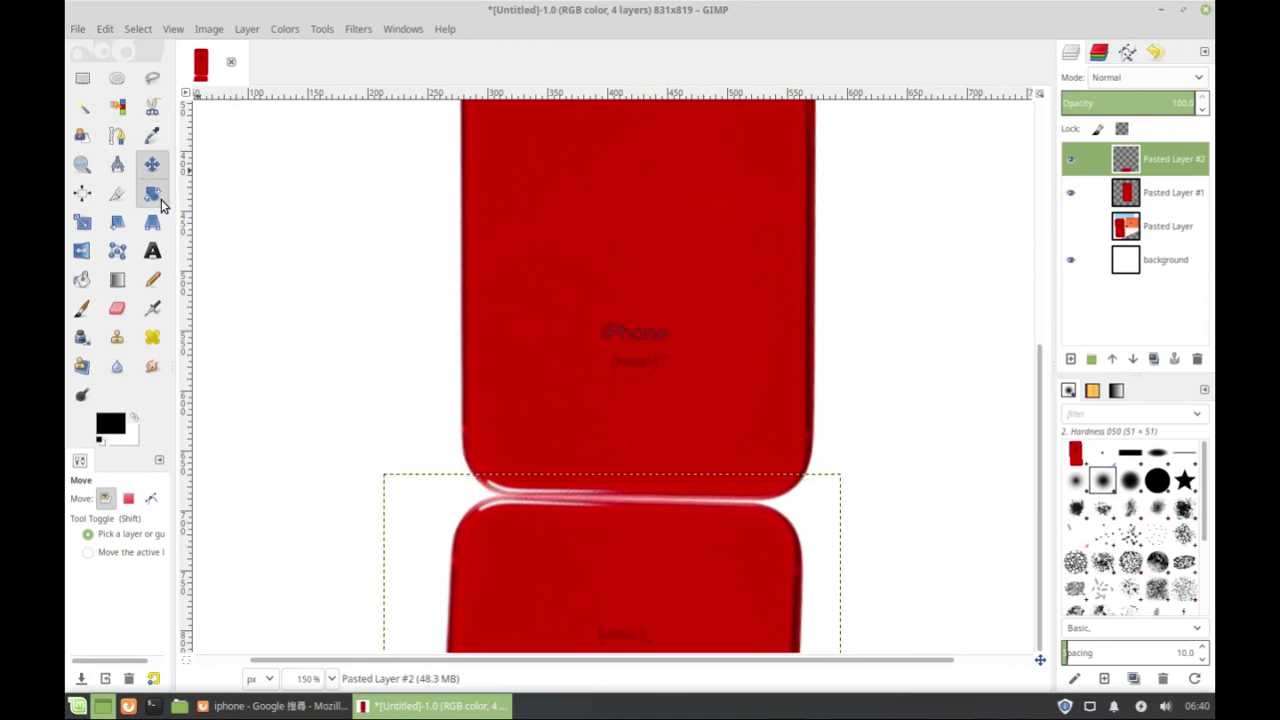
click(152, 193)
click(760, 546)
drag(759, 545, 757, 543)
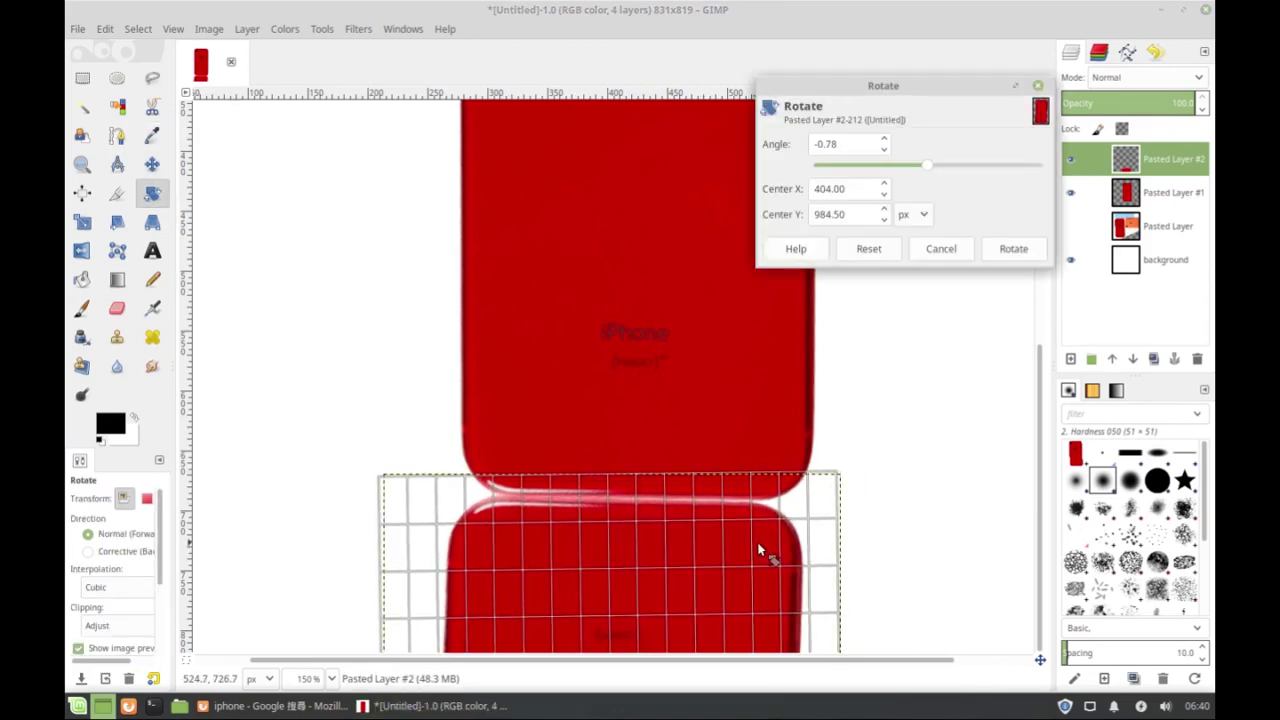
click(1013, 249)
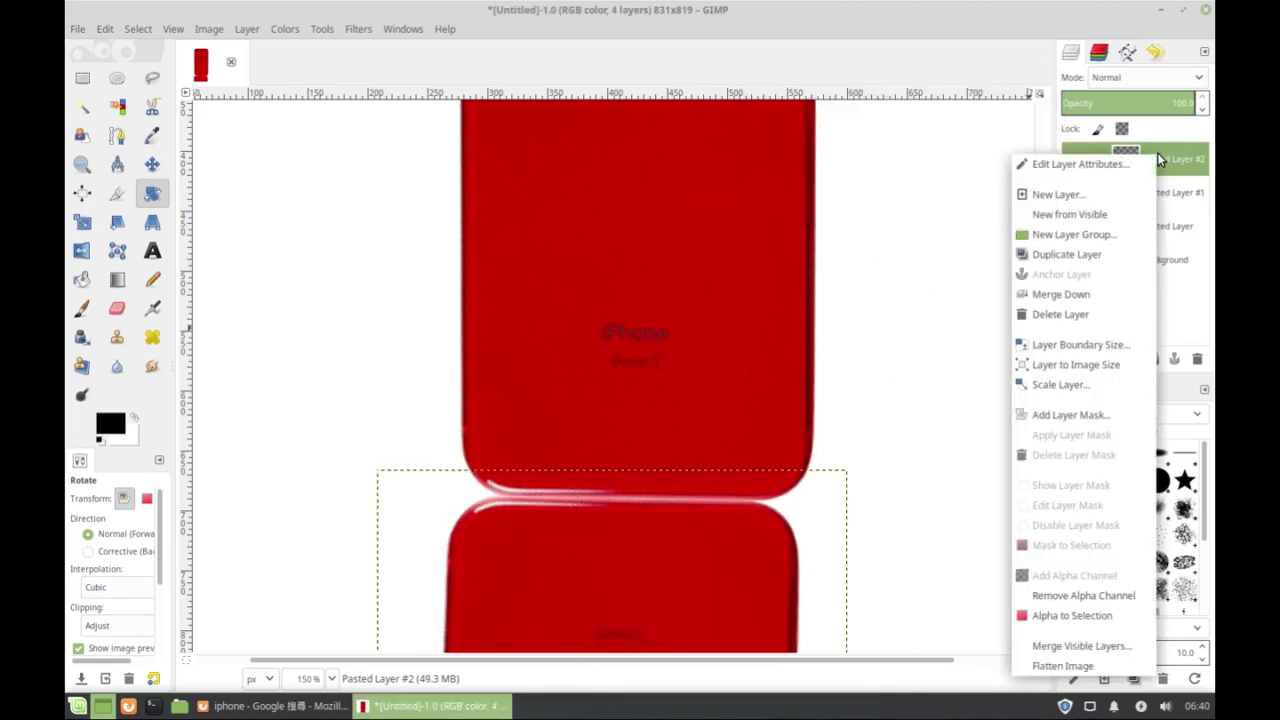
- Add a layer mask to Pasted Layer #2 and pick the Blend tool with the FG to Transparent gradient
click(1080, 415)
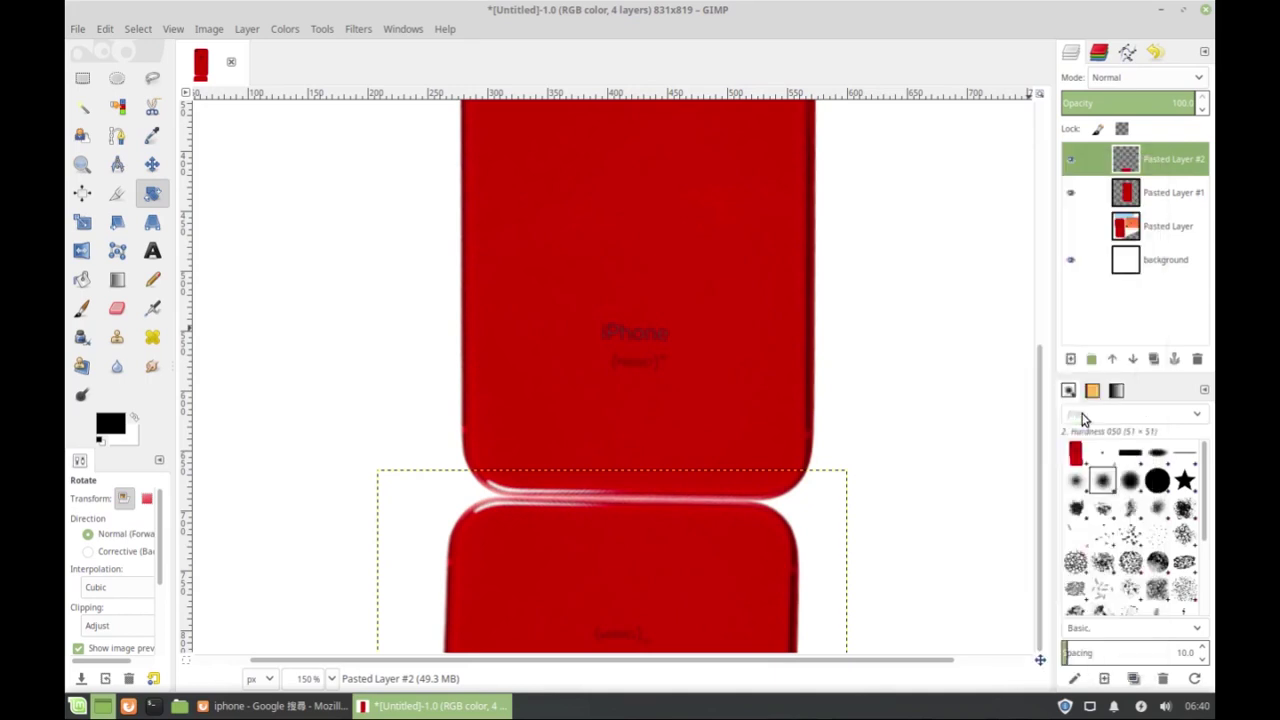
click(1152, 562)
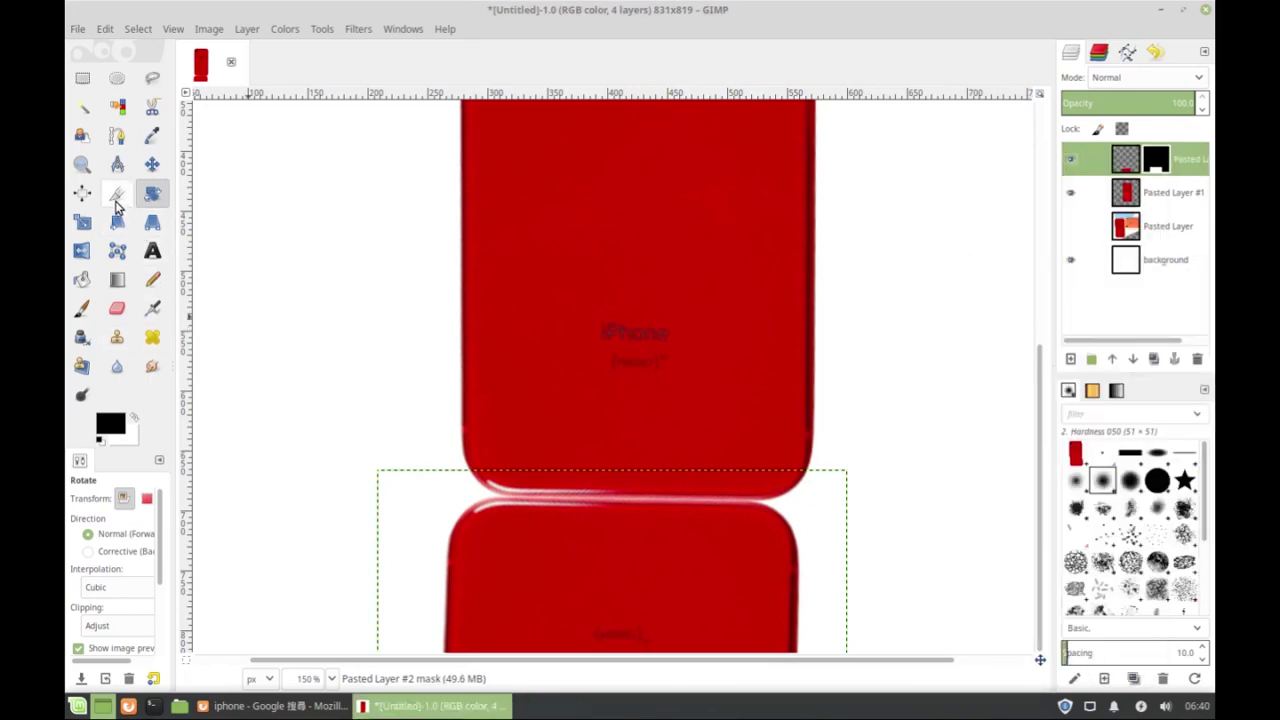
click(125, 285)
click(98, 563)
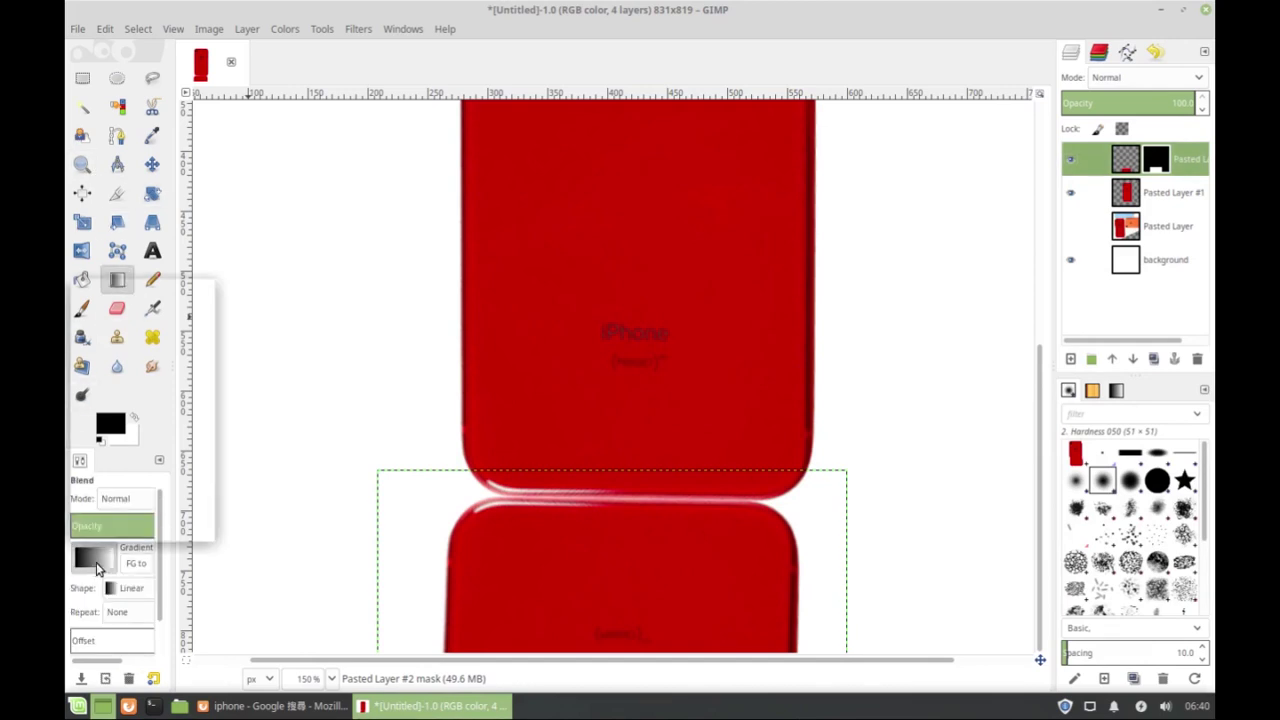
click(100, 404)
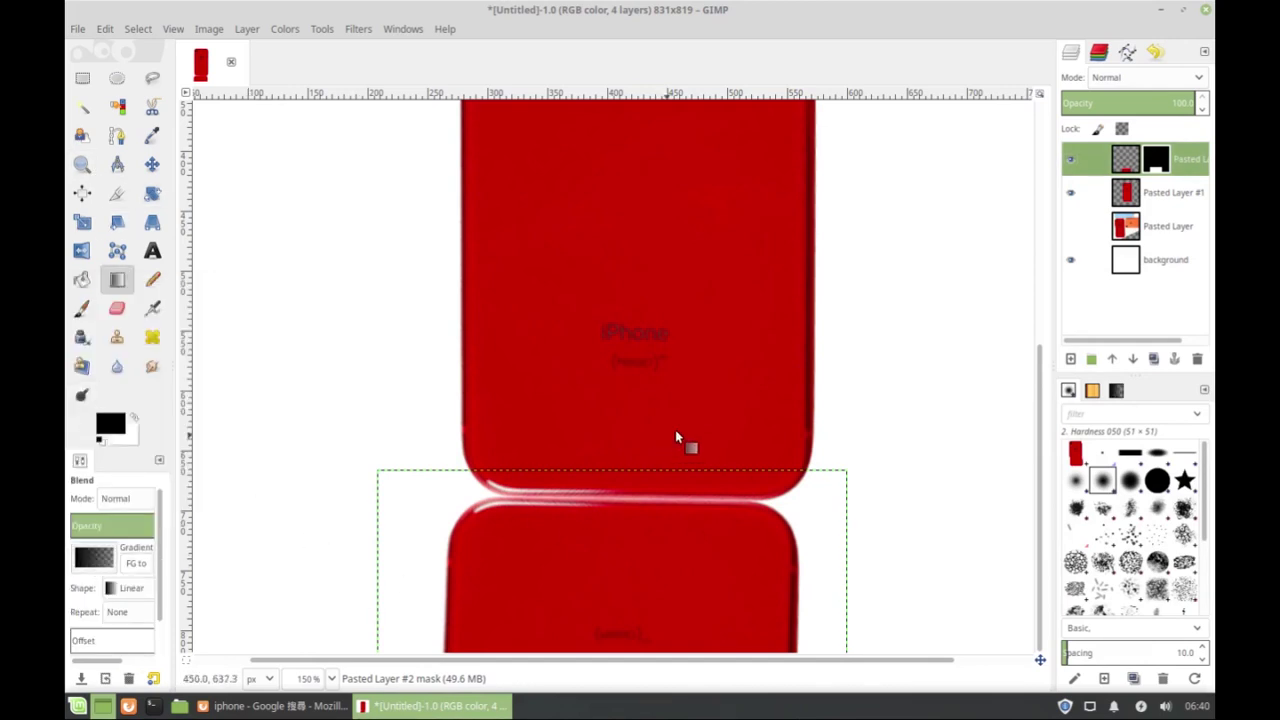
- Try several fade gradients on the reflection's mask, undoing each one so the reflection stays solid red
scroll(855, 462, down, 2)
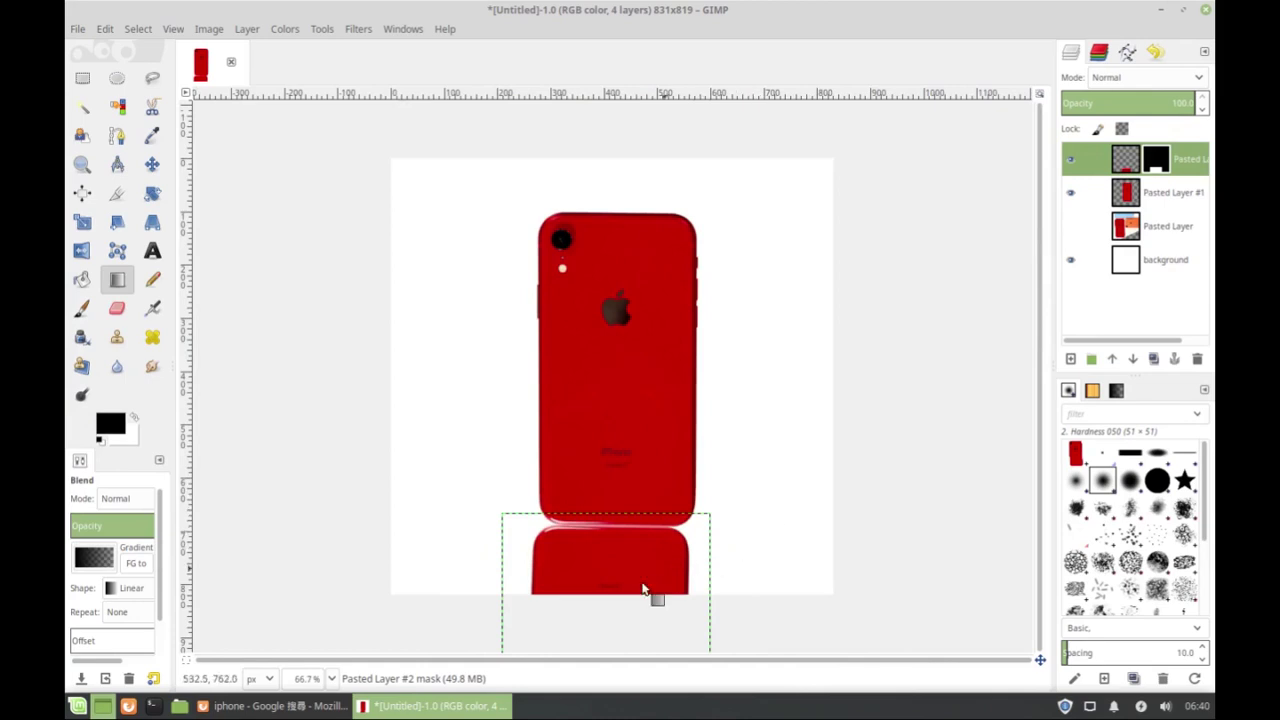
drag(600, 585, 602, 539)
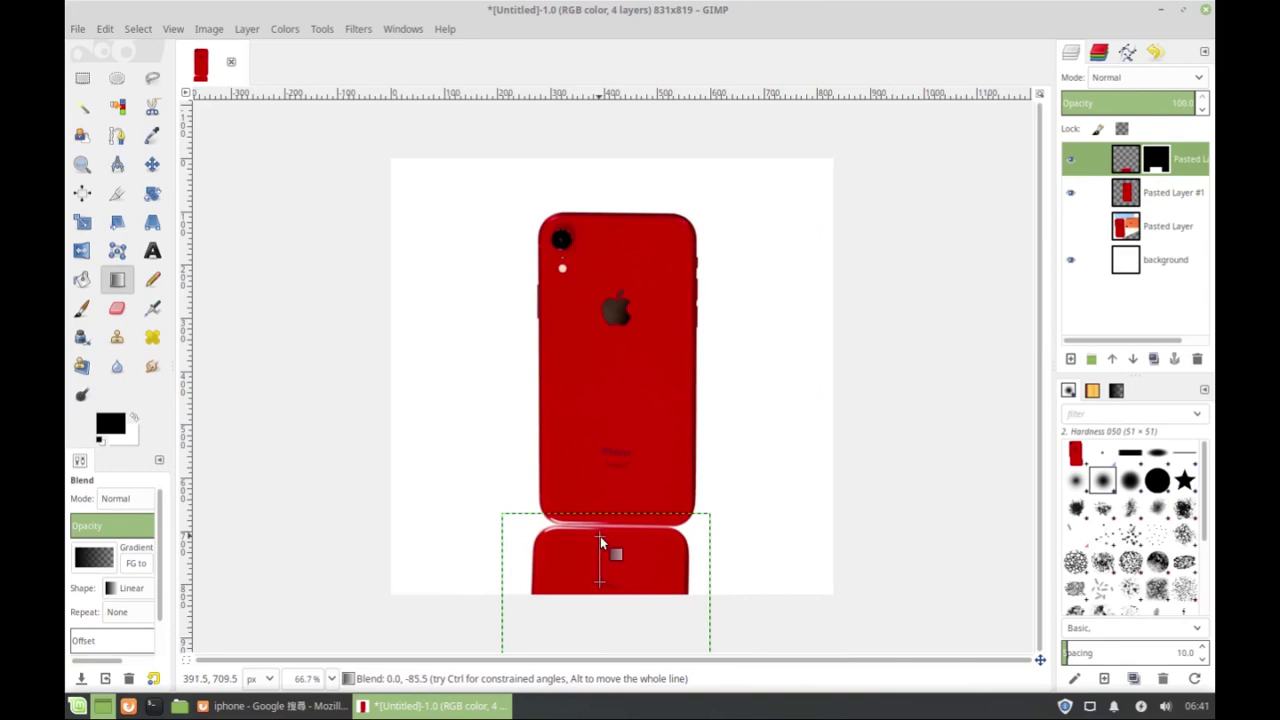
drag(603, 540, 604, 539)
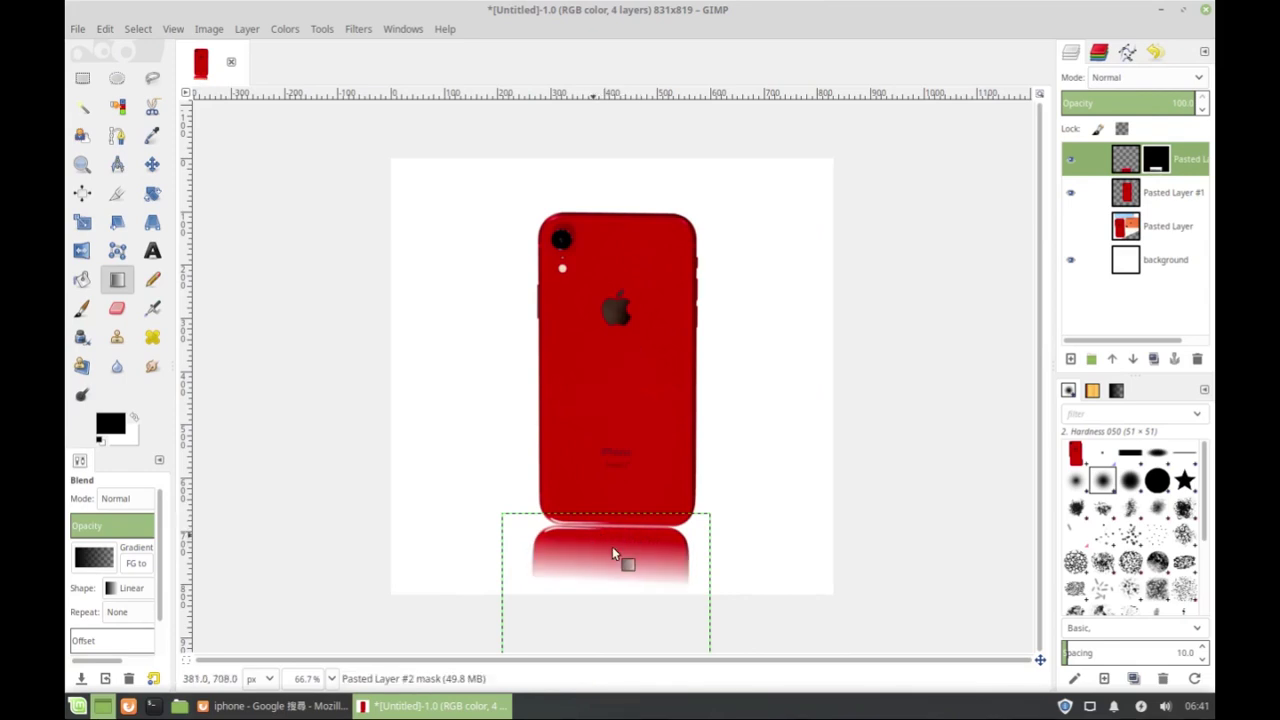
key(ctrl+z)
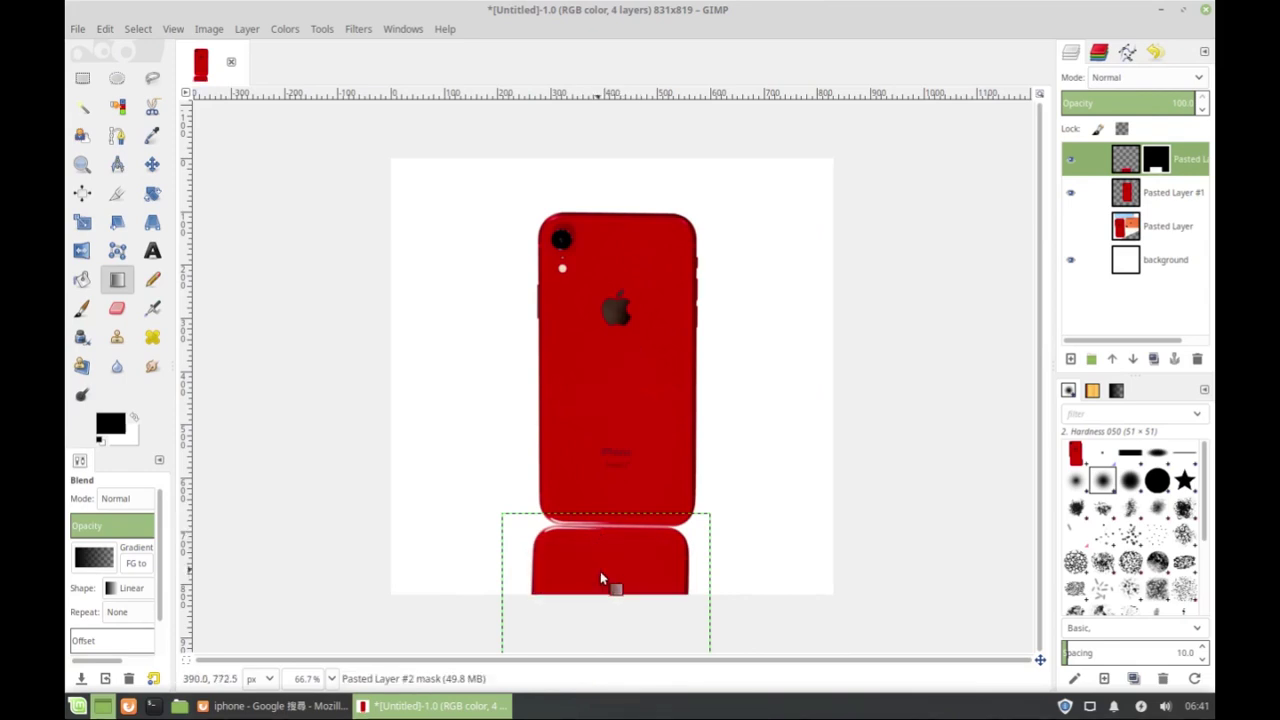
drag(600, 565, 600, 529)
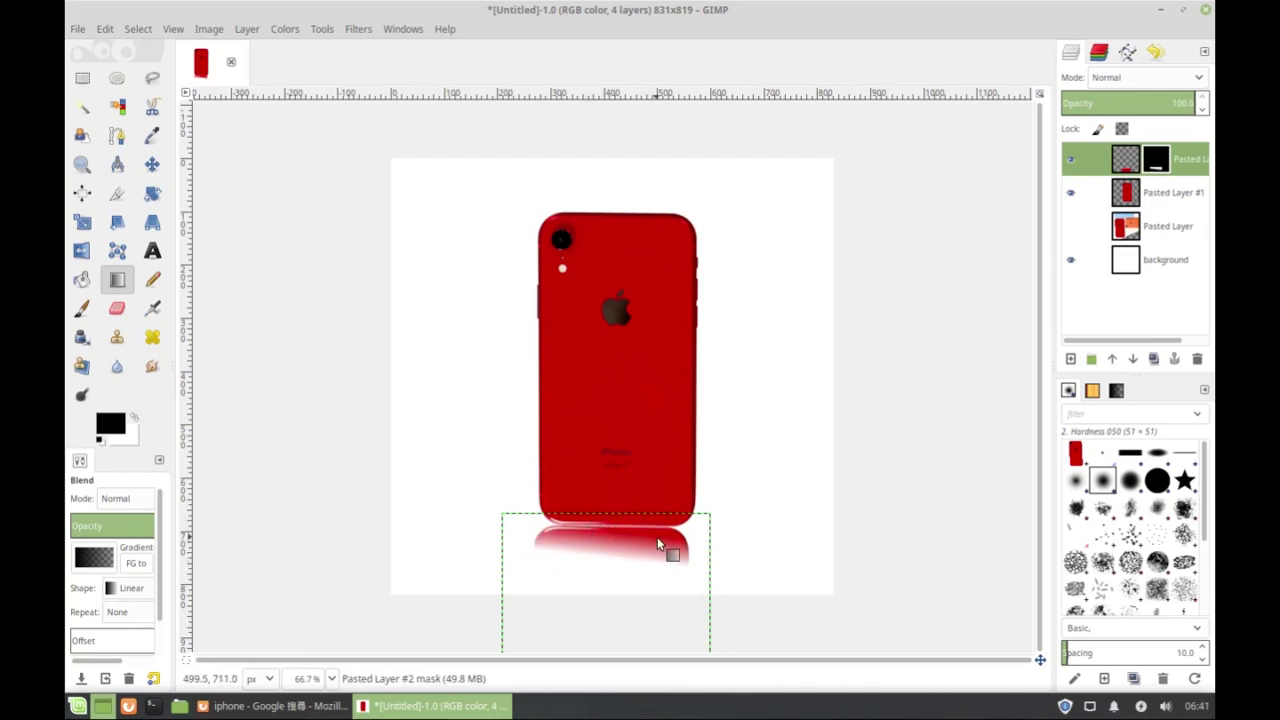
key(ctrl+z)
drag(575, 581, 583, 537)
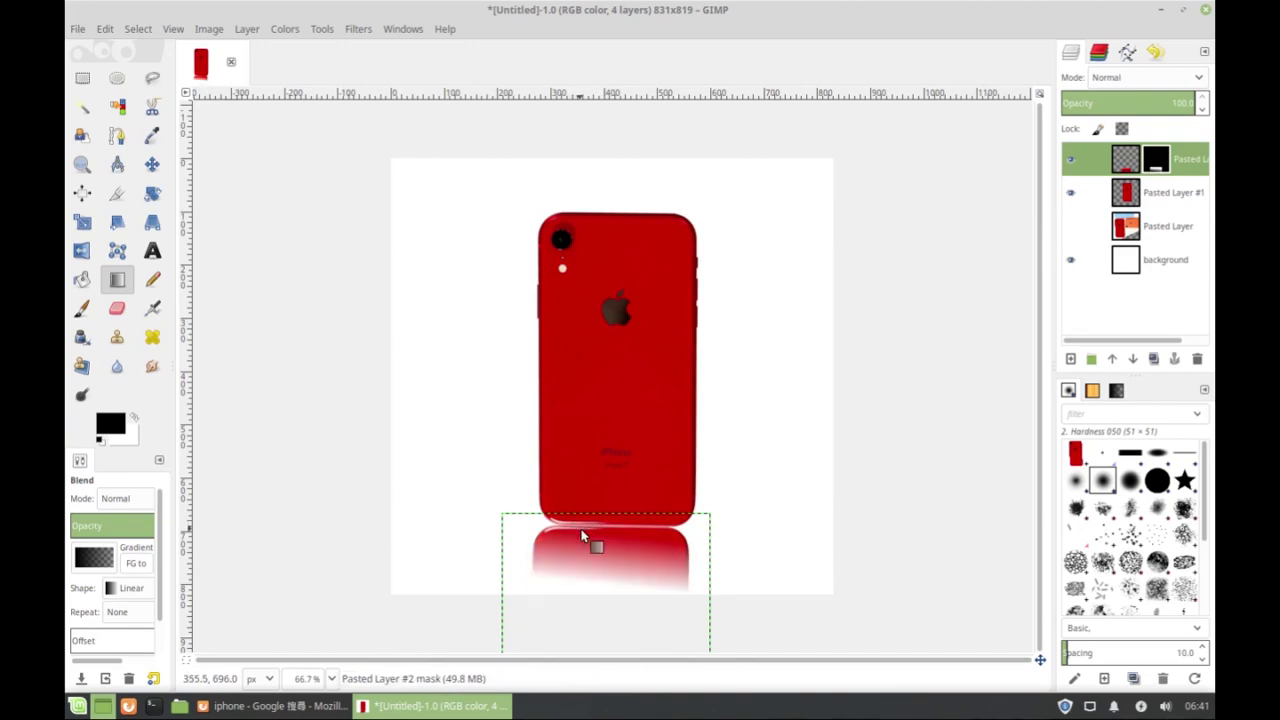
key(ctrl+z)
drag(564, 577, 572, 516)
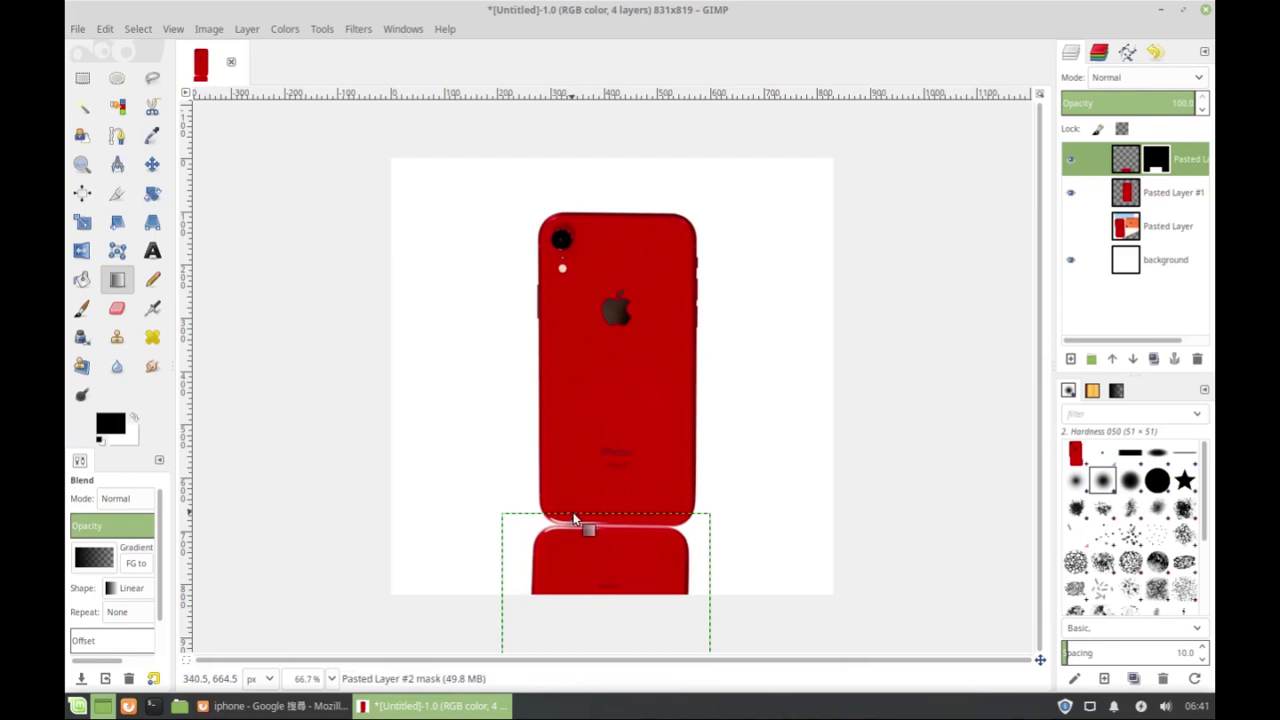
key(ctrl+z)
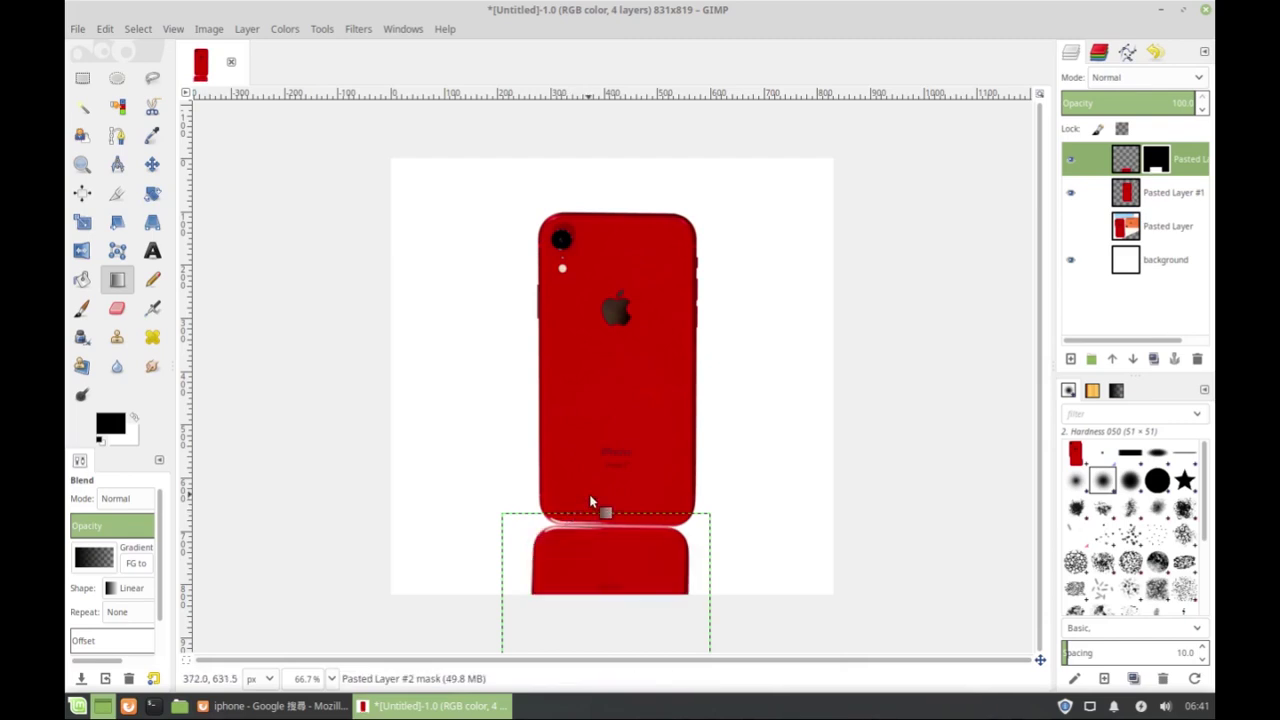
- Start a Perspective transform on the reflection, then cancel it
click(152, 222)
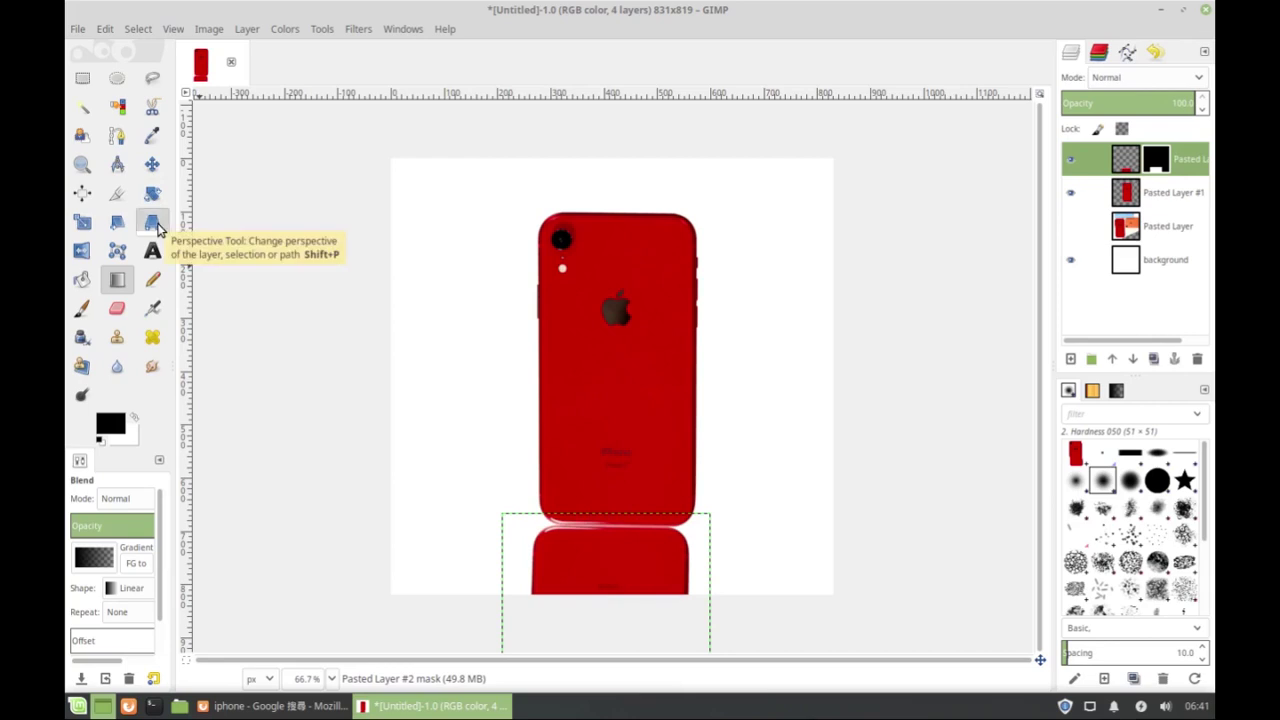
click(567, 575)
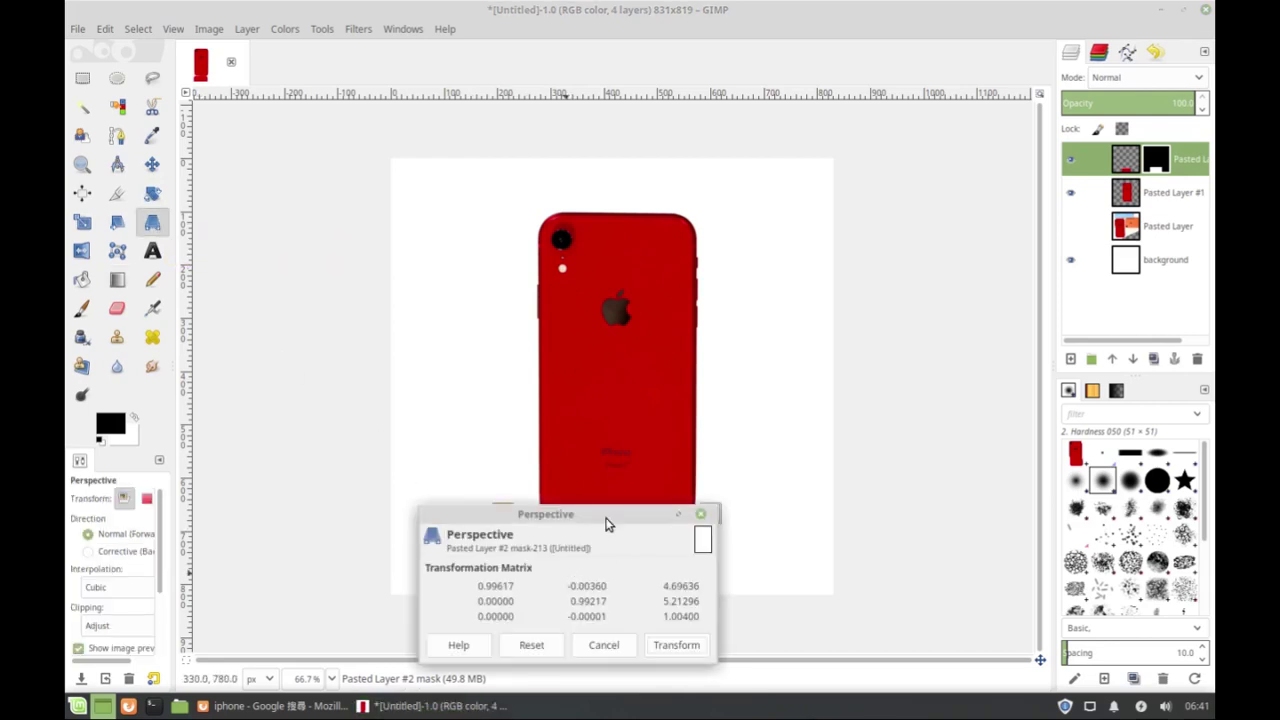
drag(605, 524, 955, 120)
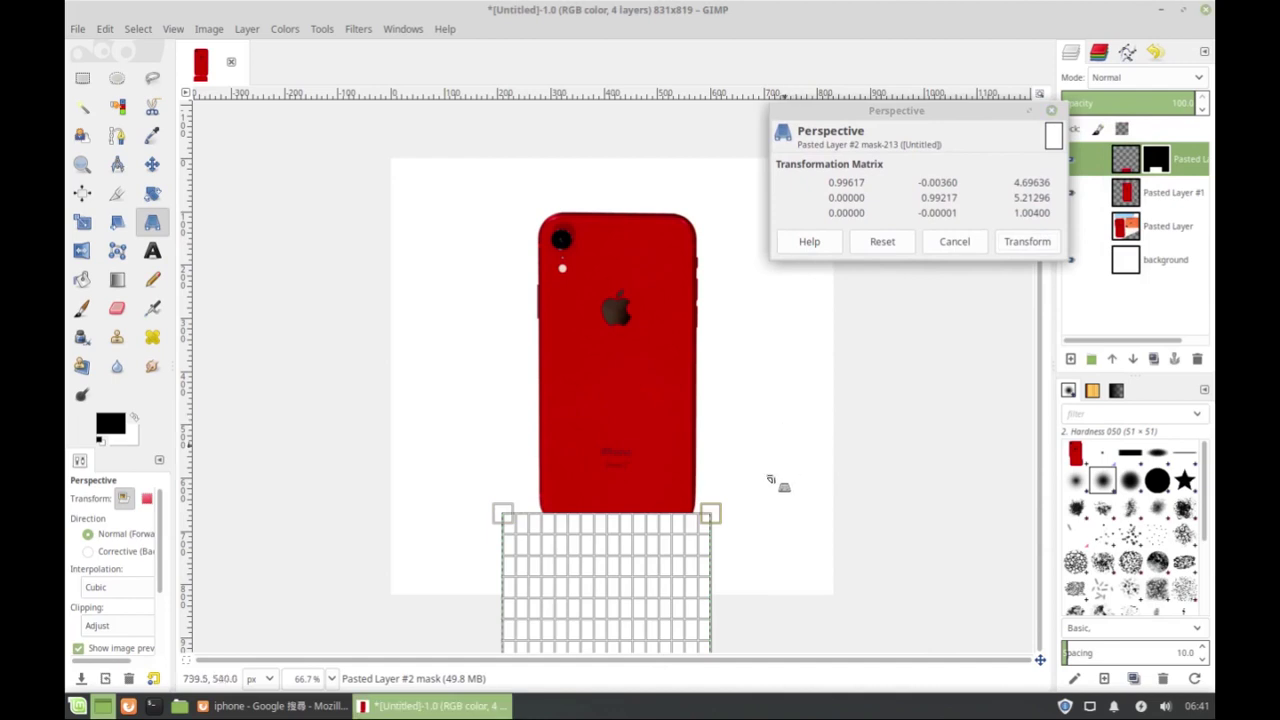
key(minus)
key(minus)
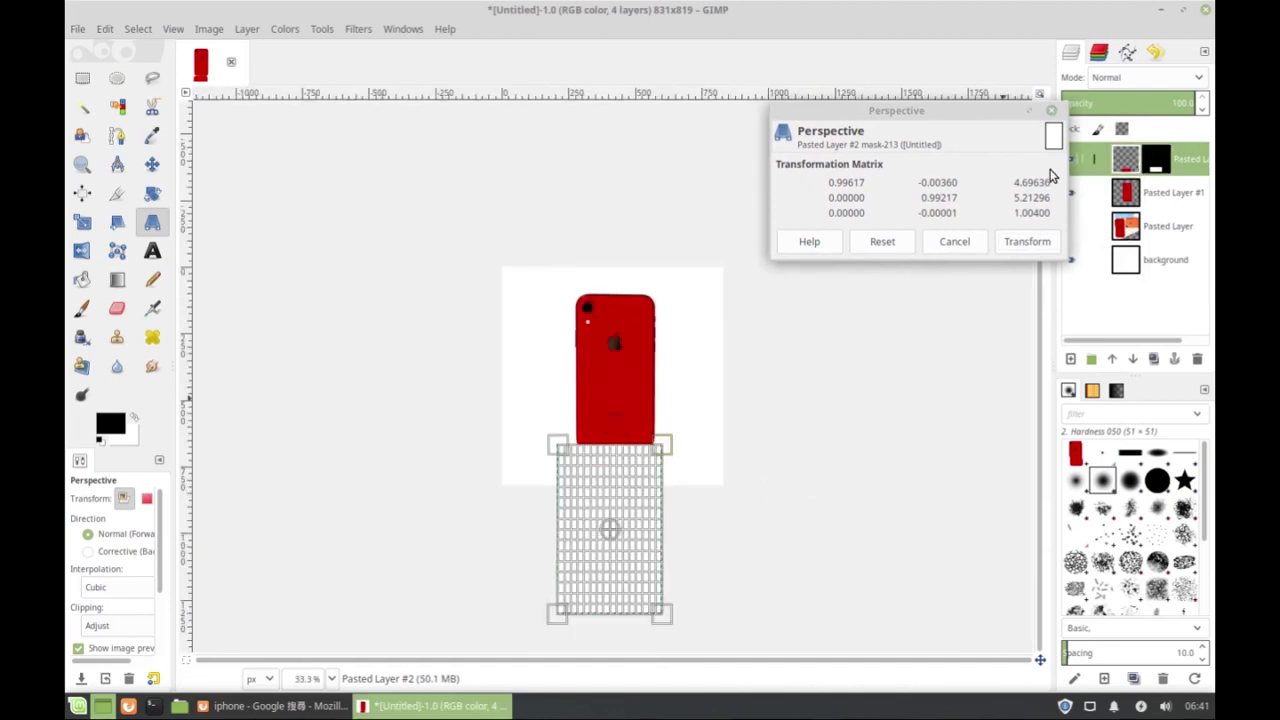
click(955, 241)
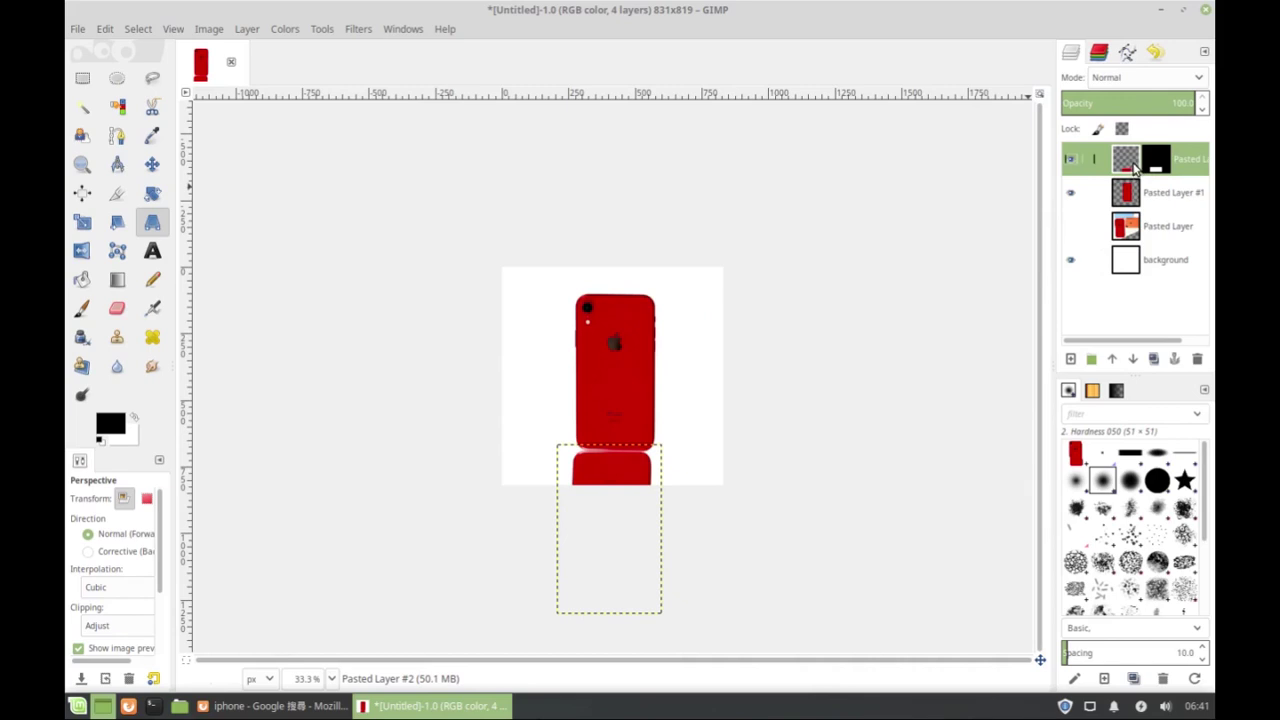
- Skew Pasted Layer #2 in perspective so the slanted reflection meets the phone's base
click(604, 482)
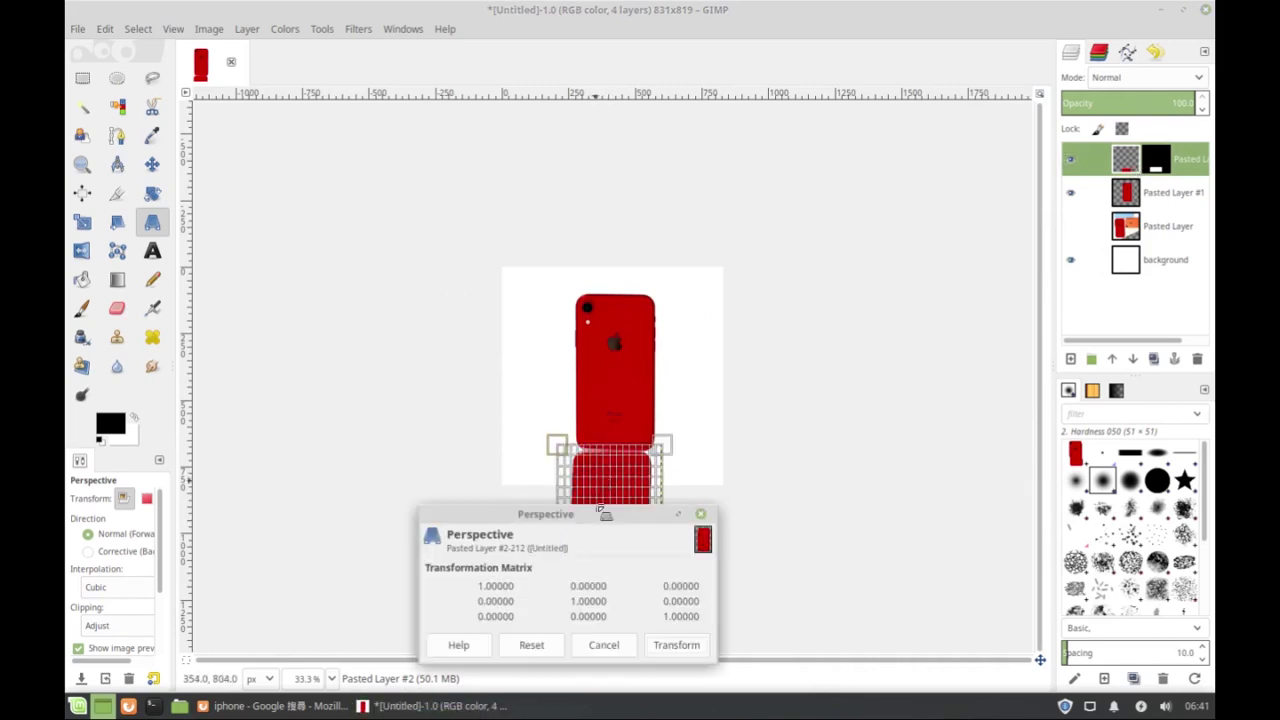
drag(590, 524, 378, 162)
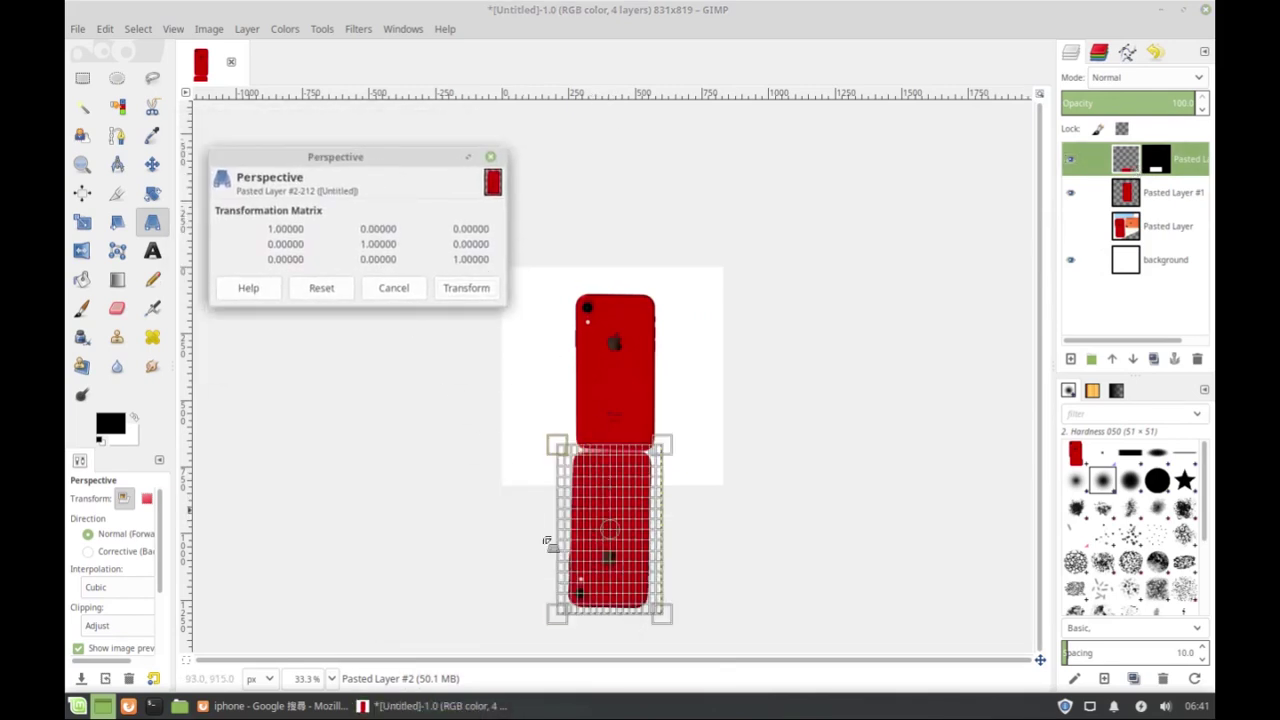
drag(557, 612, 504, 576)
mouse_move(552, 446)
mouse_down()
mouse_move(566, 450)
mouse_move(561, 440)
mouse_up()
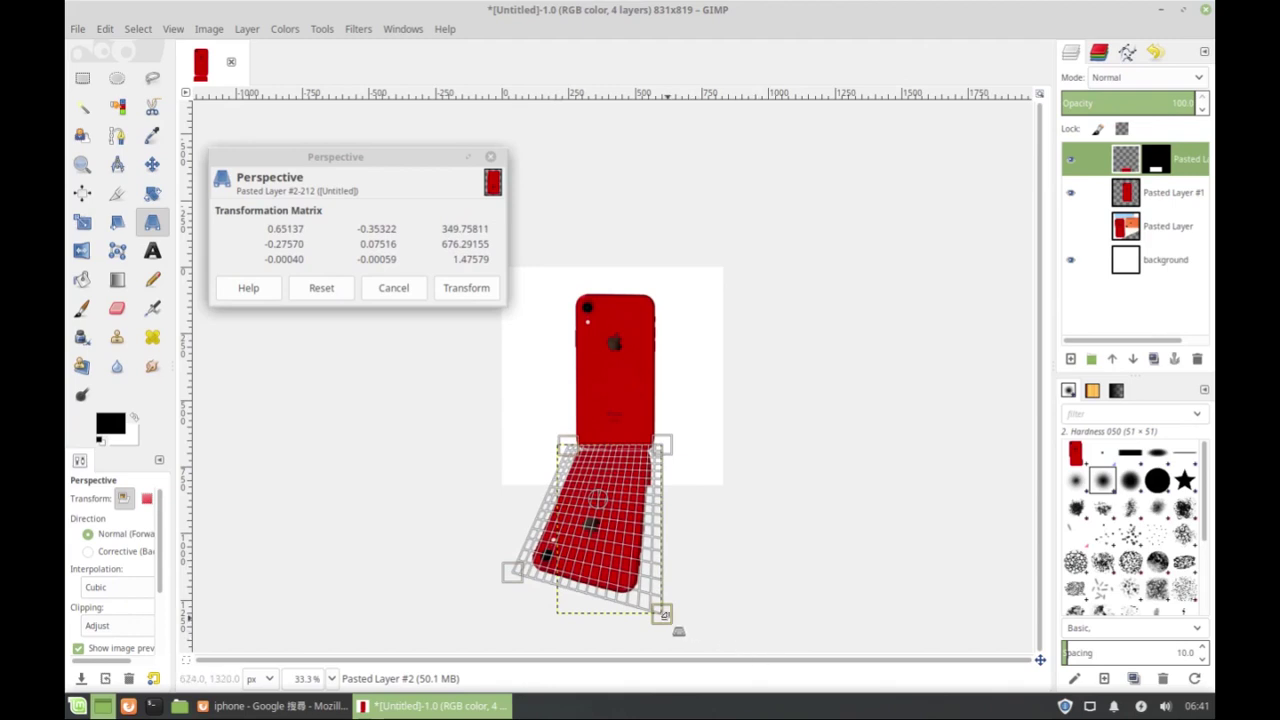
mouse_move(663, 614)
mouse_down()
mouse_move(624, 590)
mouse_move(640, 604)
mouse_up()
key(plus)
key(plus)
key(plus)
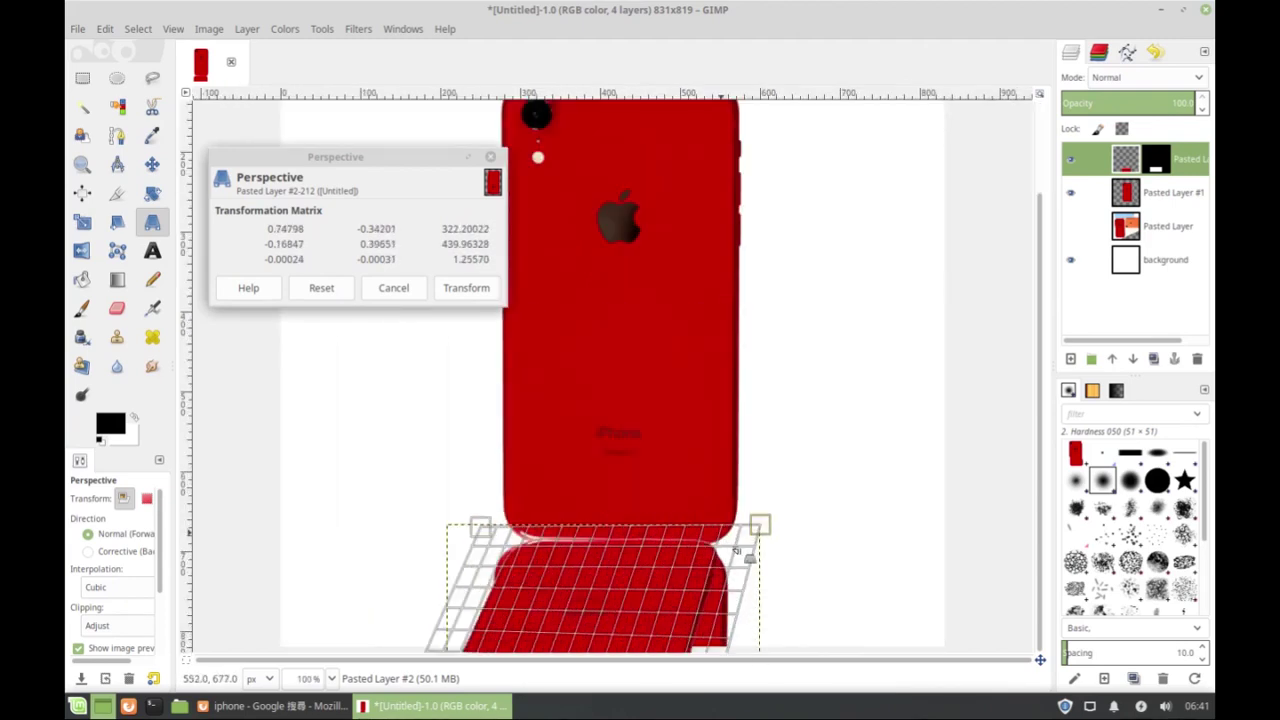
drag(761, 521, 762, 528)
drag(484, 528, 486, 533)
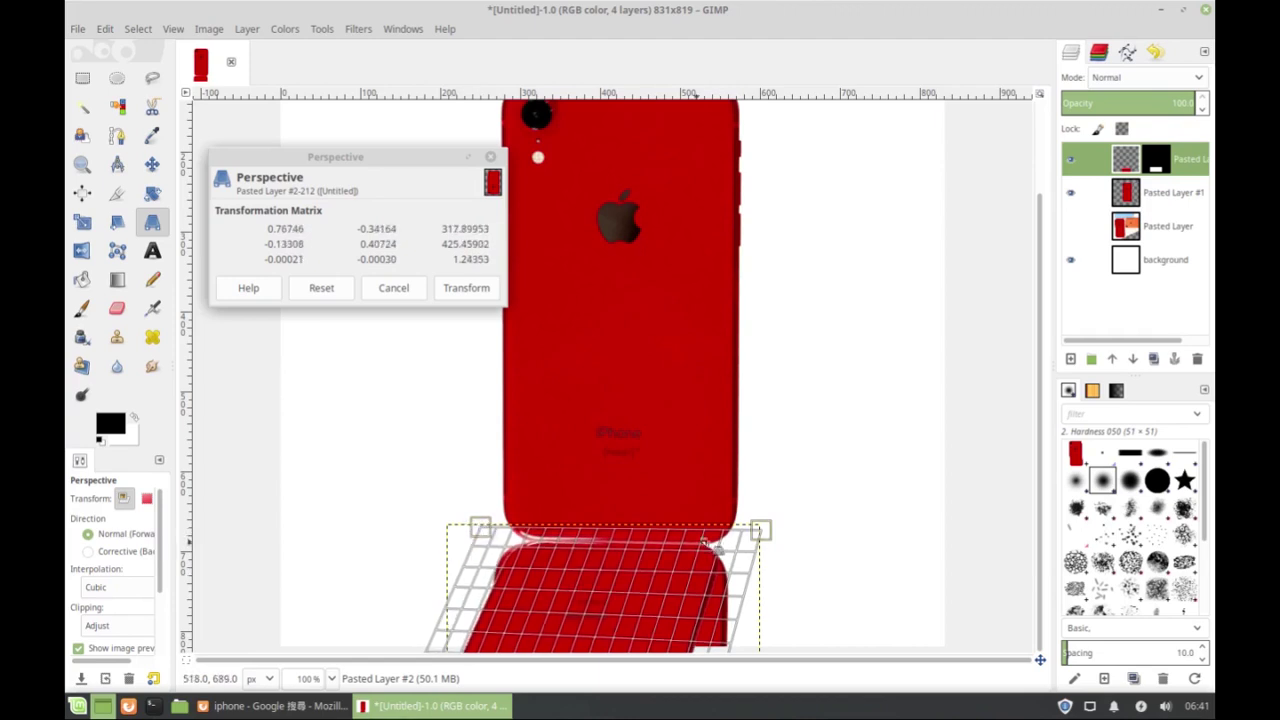
click(462, 289)
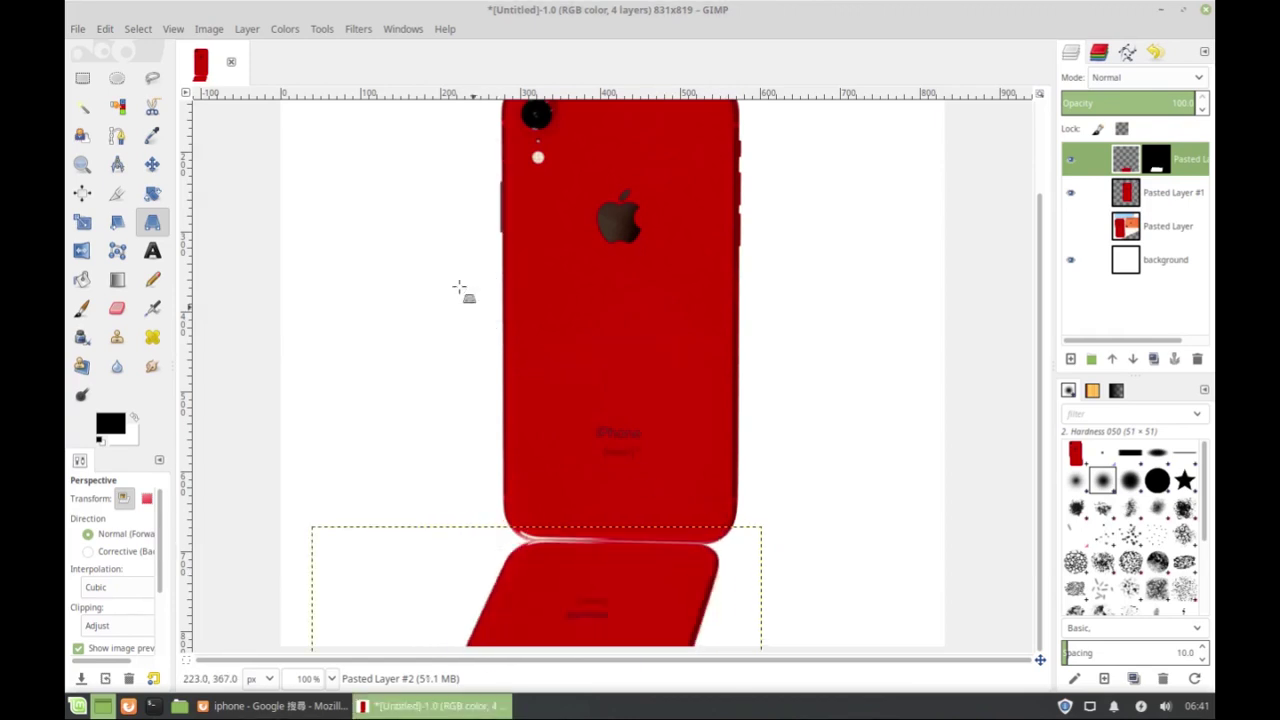
- Make the reflection's layer mask active and select the Blend tool
scroll(790, 455, up, 2)
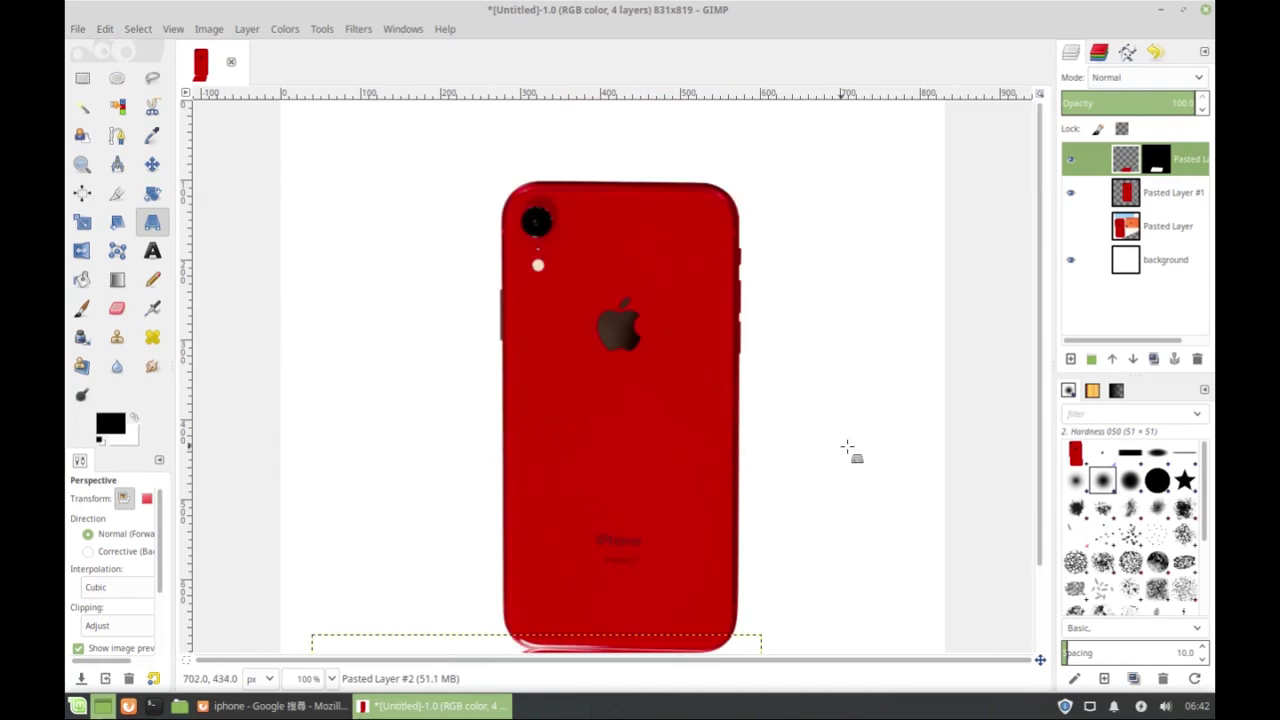
scroll(969, 345, down, 2)
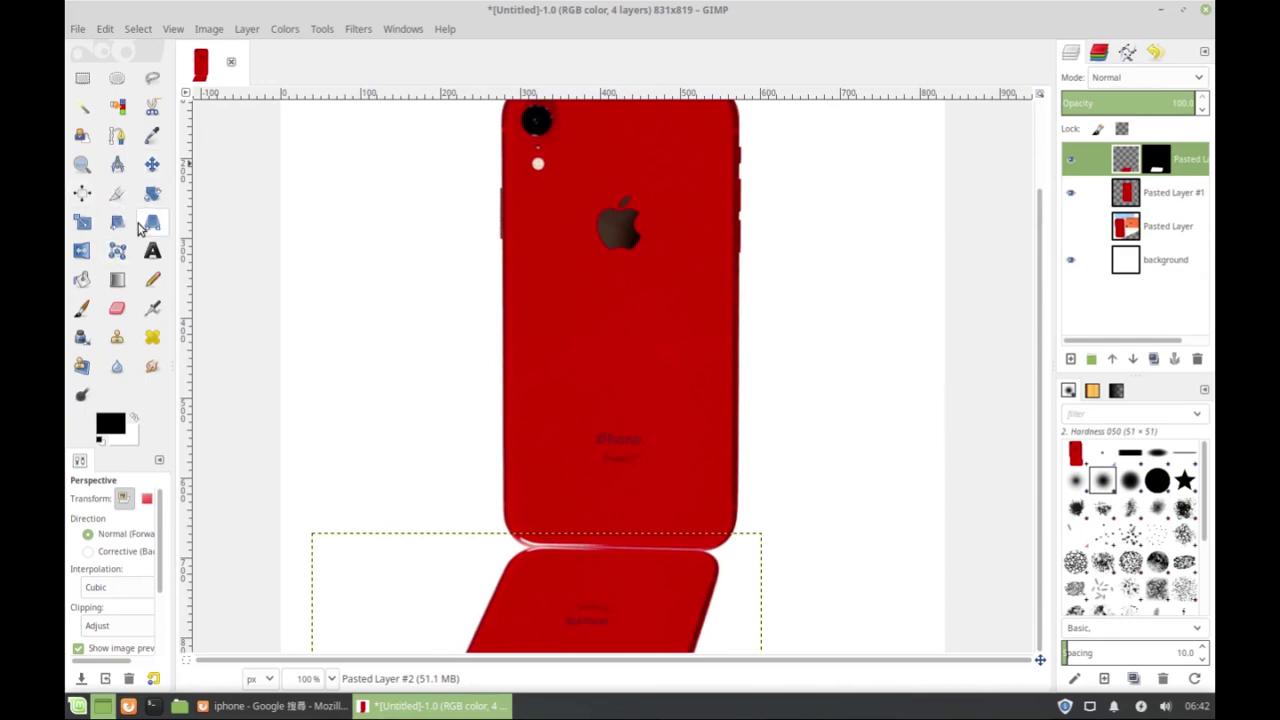
click(1161, 162)
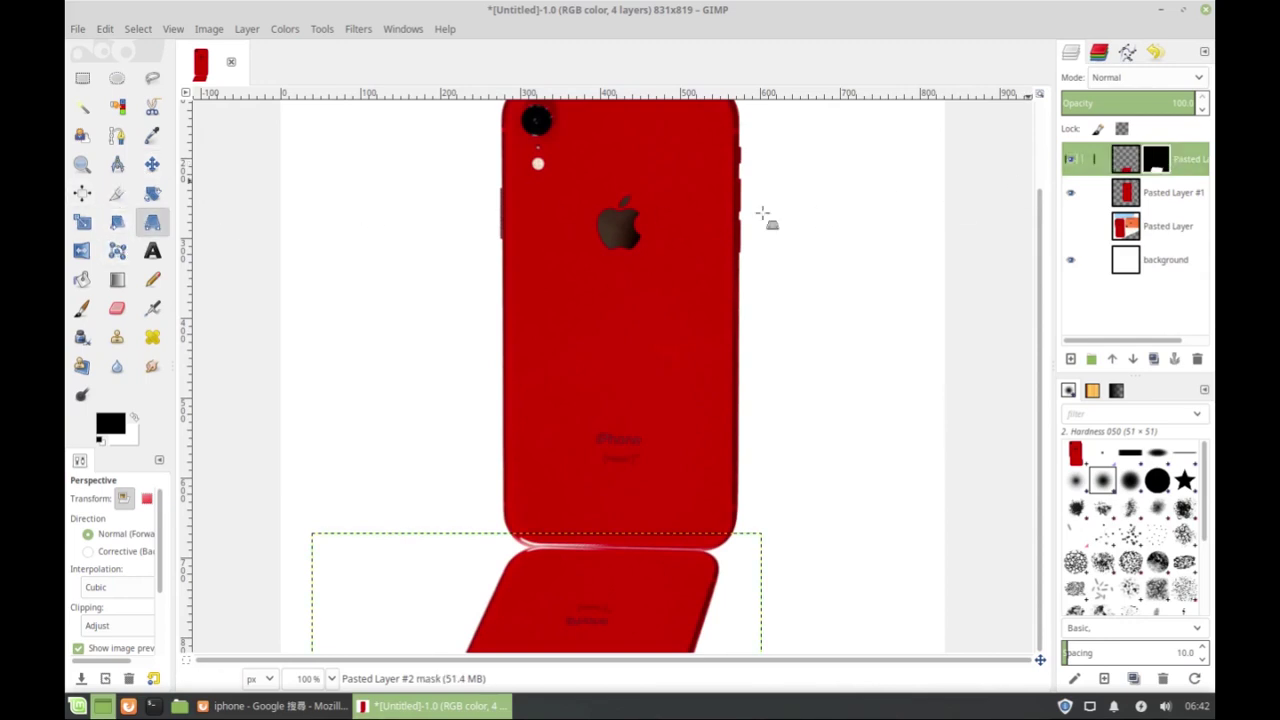
click(117, 279)
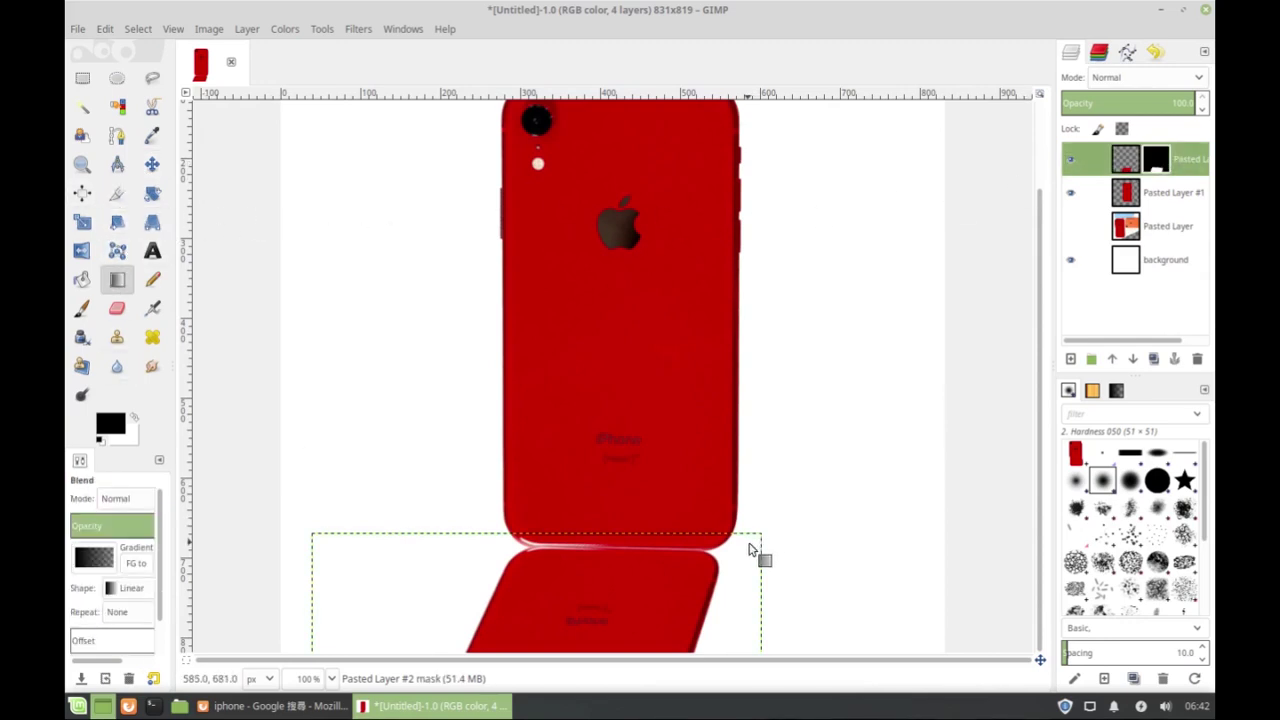
- Draw fade gradients upward across the reflection's mask, undoing twice and redrawing a longer one
key(minus)
key(minus)
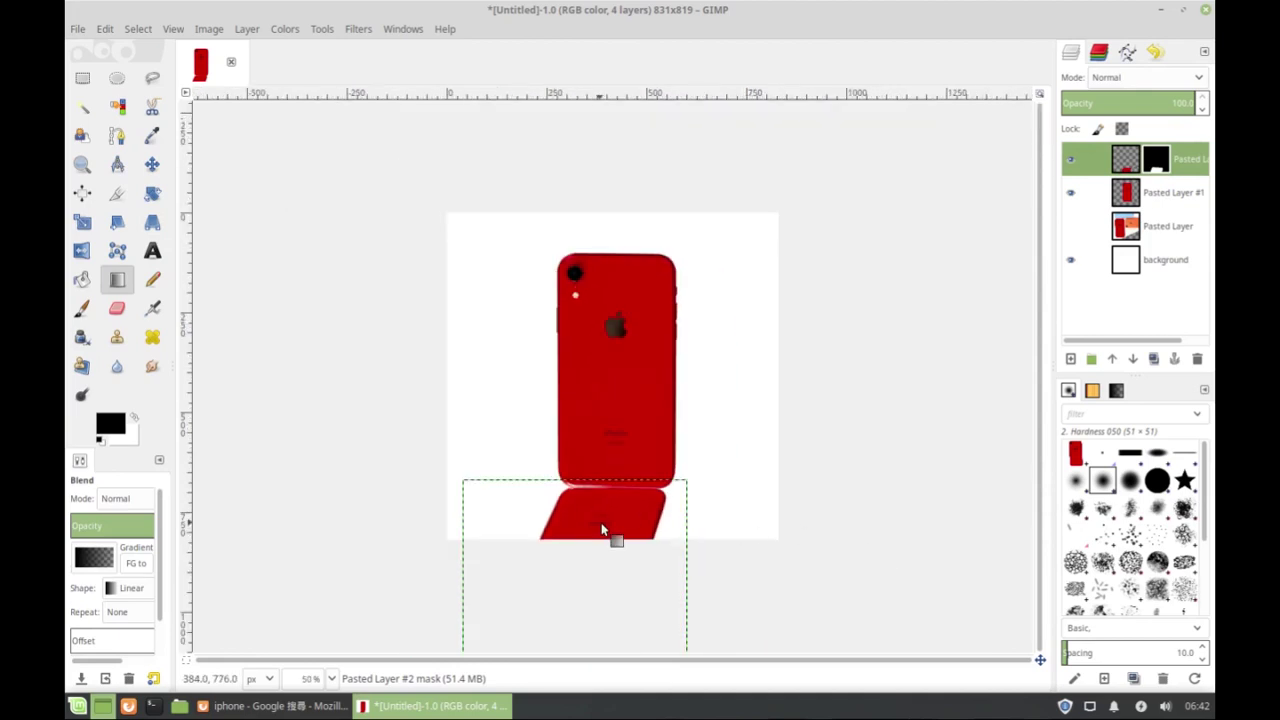
drag(601, 520, 611, 494)
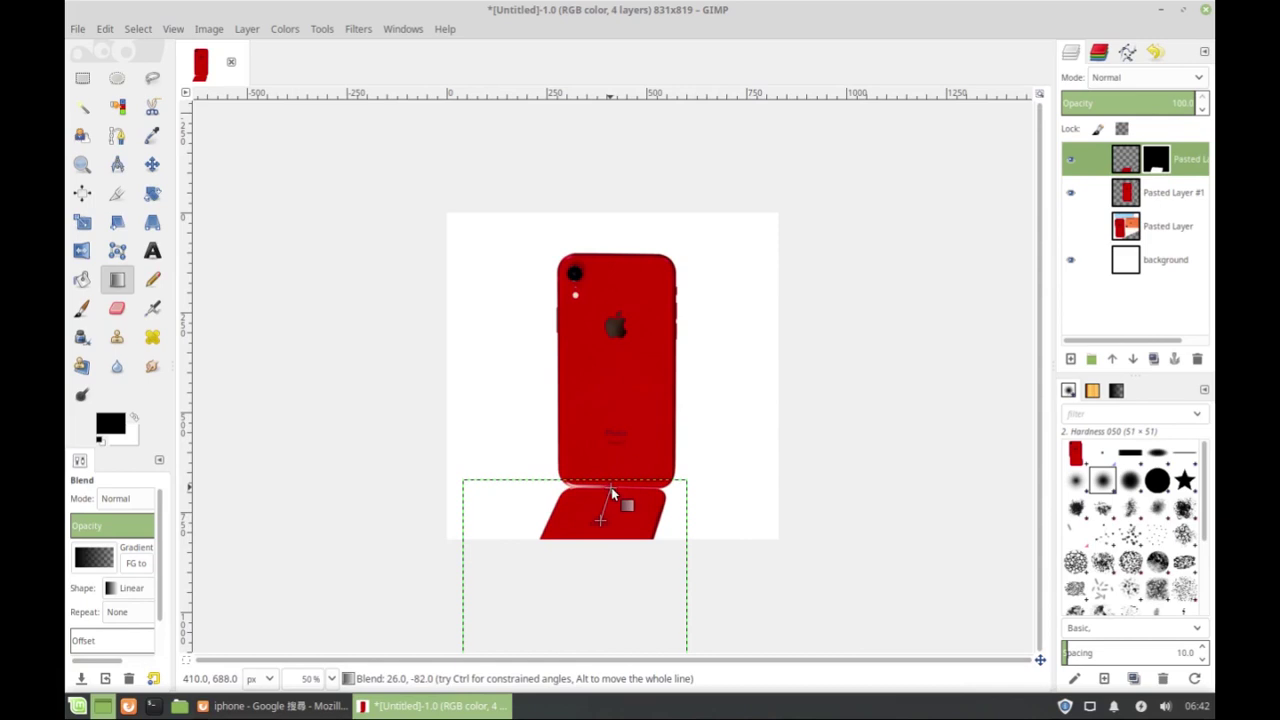
mouse_move(611, 487)
mouse_down()
mouse_move(606, 510)
mouse_move(617, 489)
mouse_up()
key(ctrl+z)
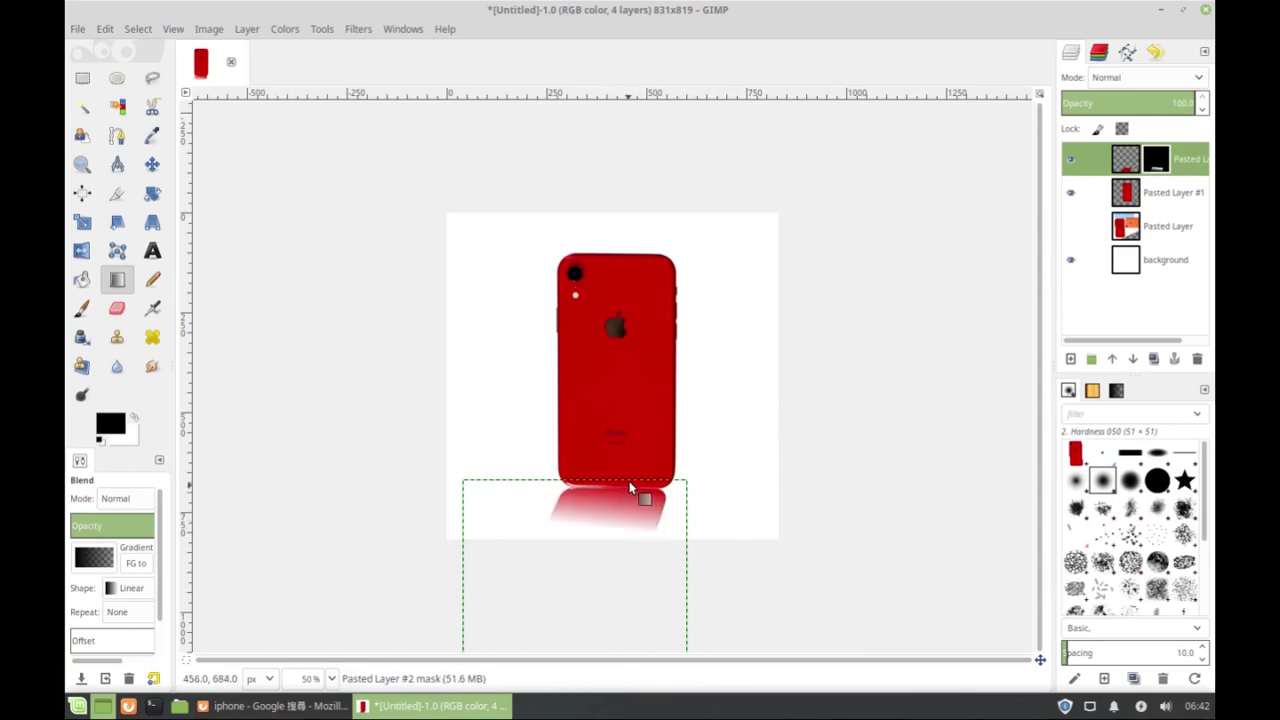
key(ctrl+z)
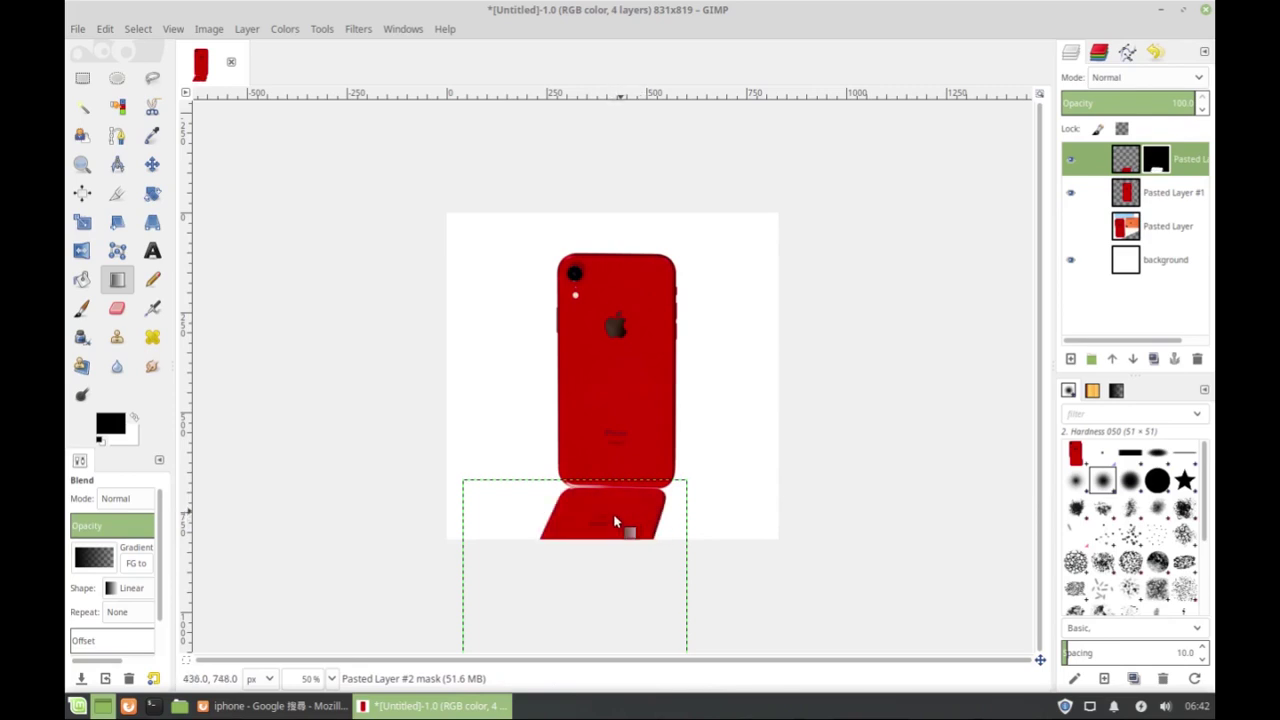
drag(605, 545, 622, 477)
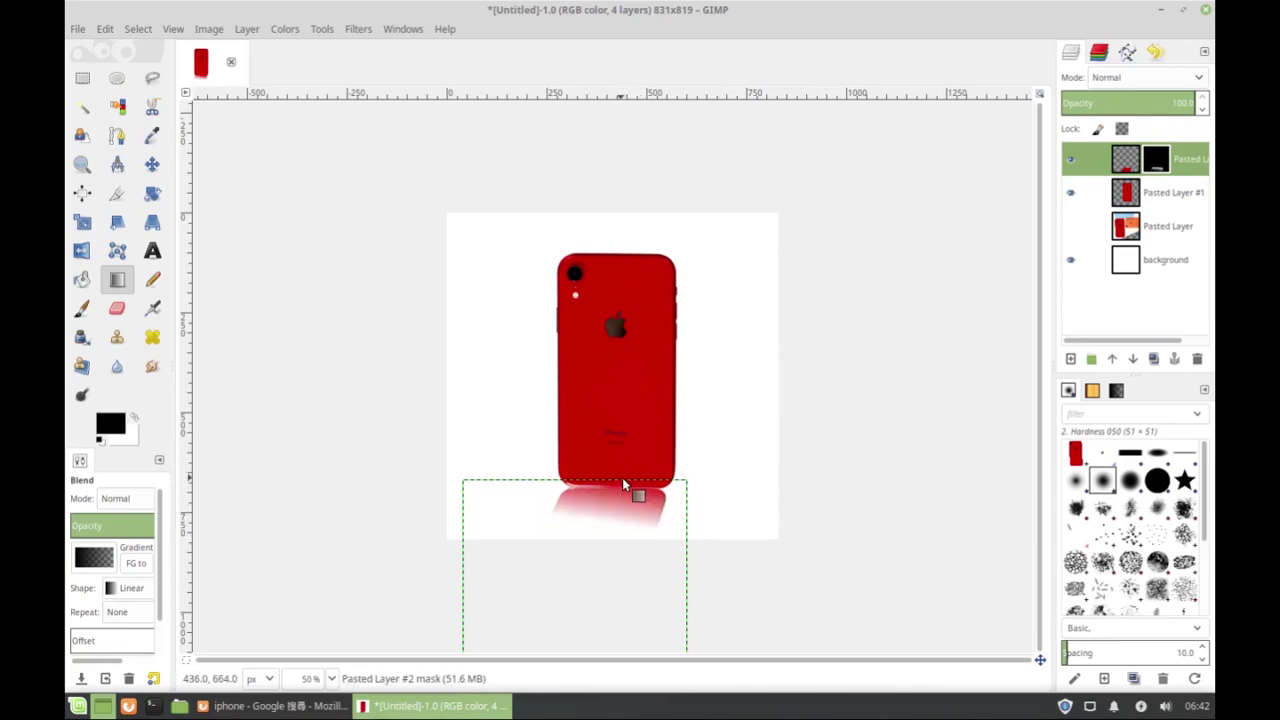
key(1)
click(1125, 160)
- Reshape the faded reflection in perspective and nudge it into place under the phone
click(152, 222)
click(891, 620)
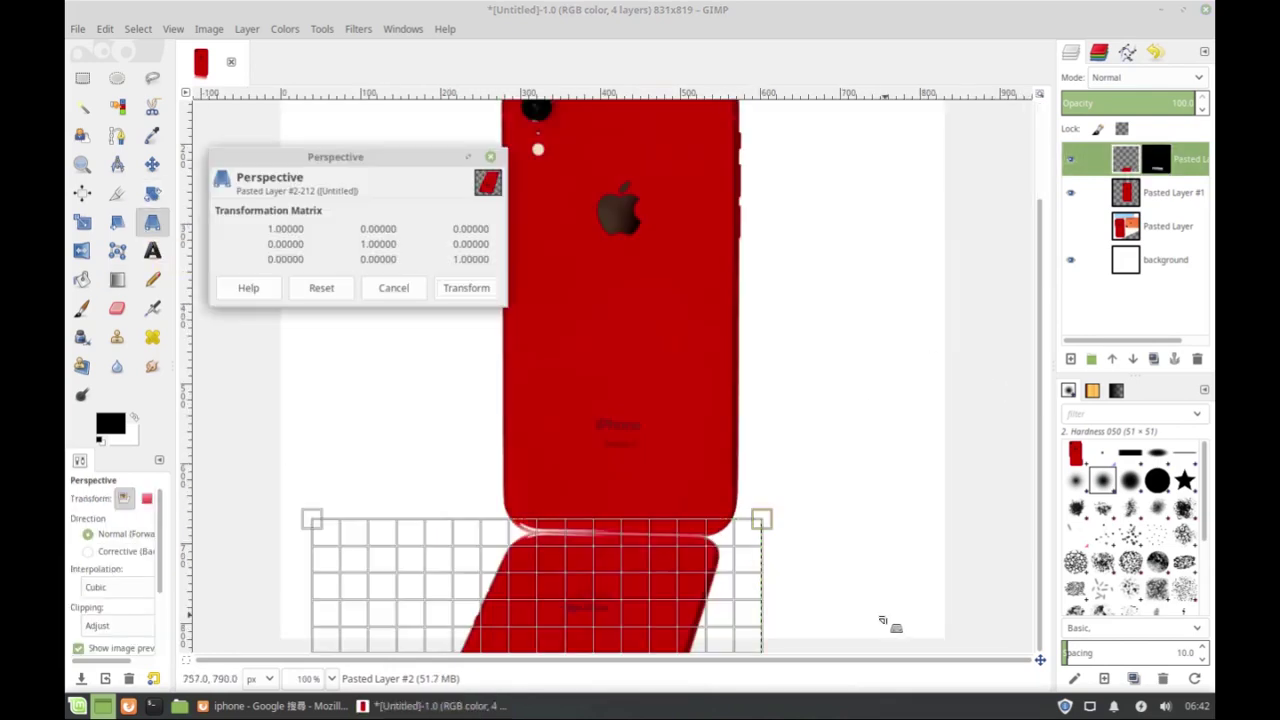
drag(760, 517, 754, 520)
drag(312, 519, 462, 533)
key(minus)
key(minus)
key(minus)
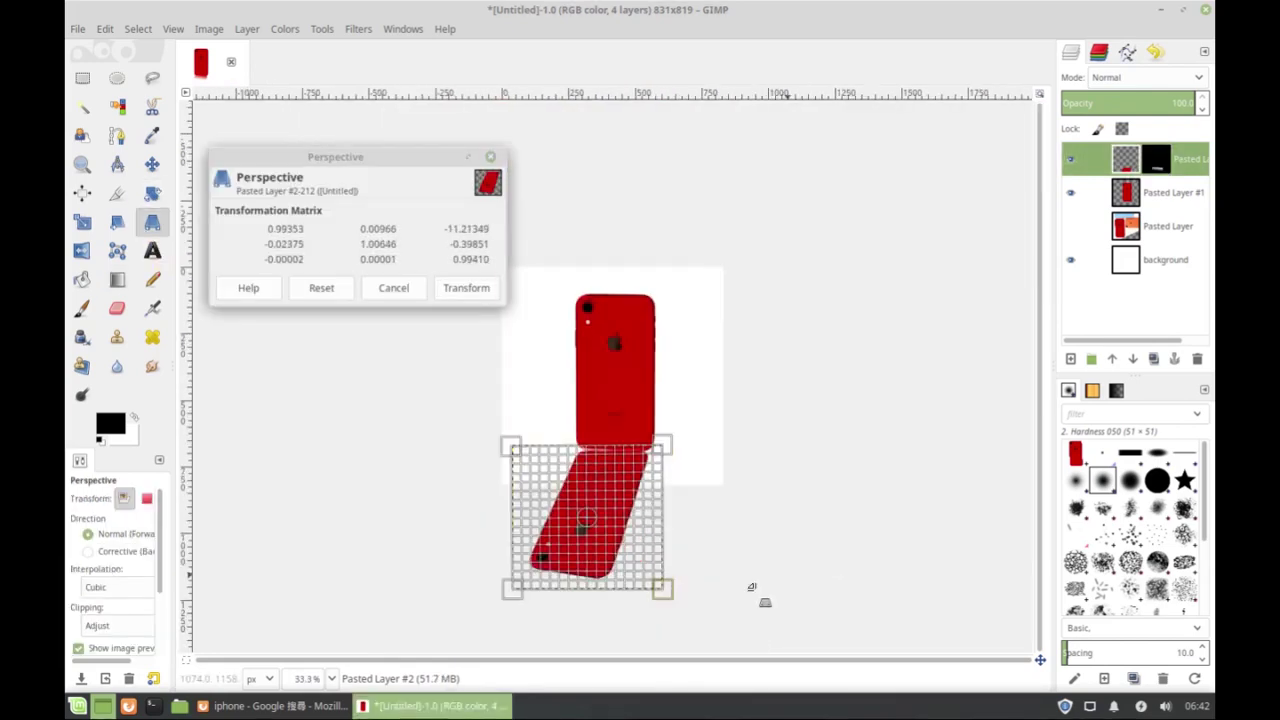
drag(754, 591, 678, 589)
drag(513, 600, 503, 585)
key(Return)
key(1)
key(m)
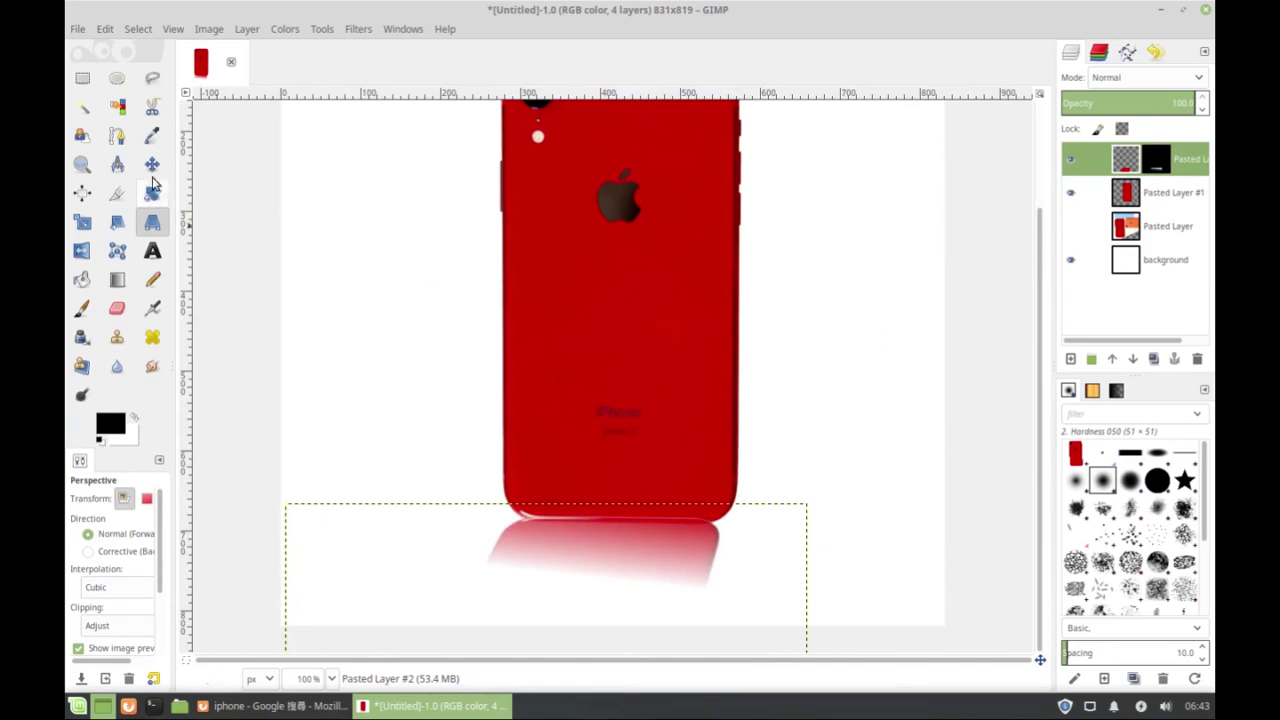
drag(651, 577, 659, 550)
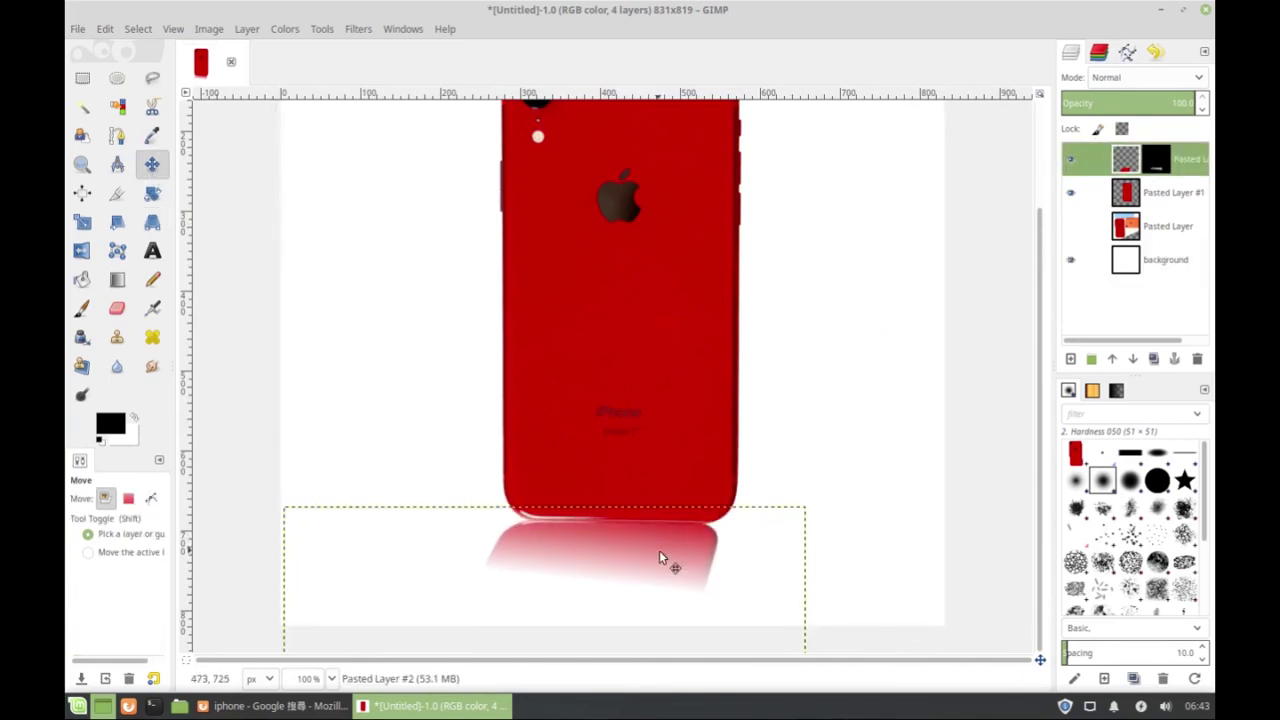
- Apply another perspective transform, widening the bottom-left and aligning the top corners with the phone's base
key(shift+p)
key(minus)
key(minus)
key(minus)
click(537, 594)
drag(537, 594, 445, 577)
drag(677, 580, 680, 583)
key(1)
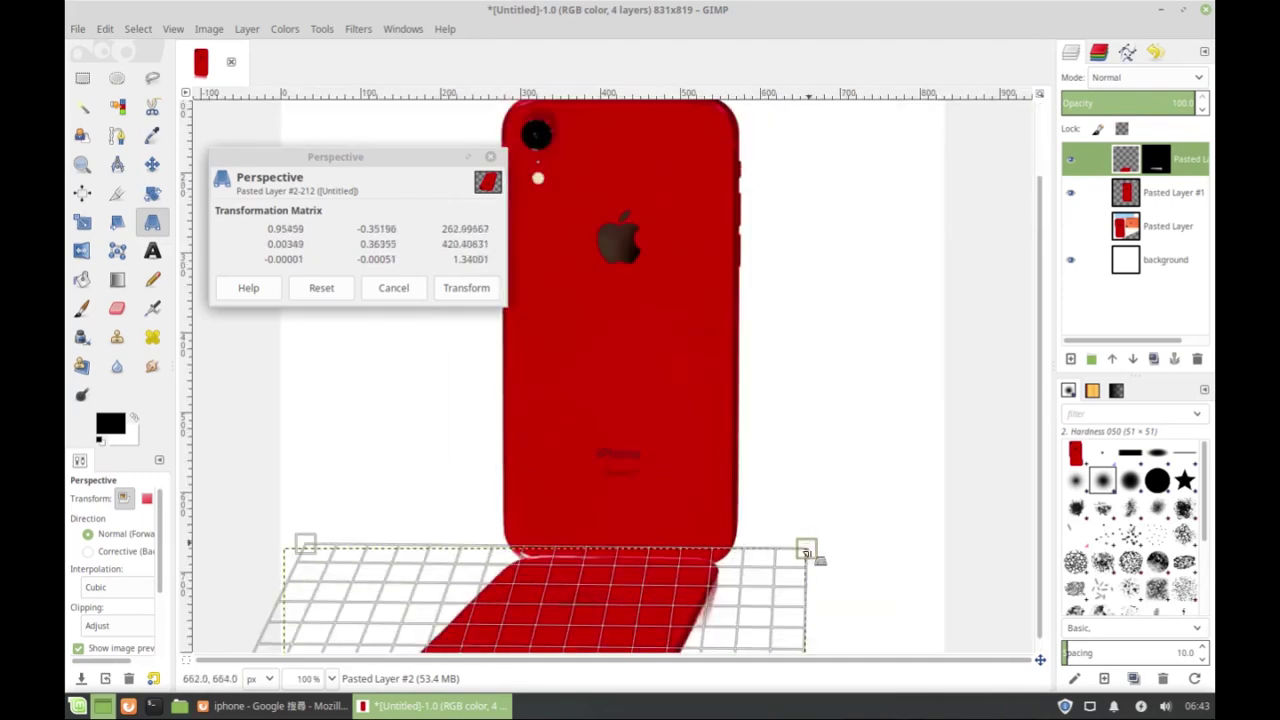
drag(808, 549, 795, 552)
drag(310, 542, 312, 551)
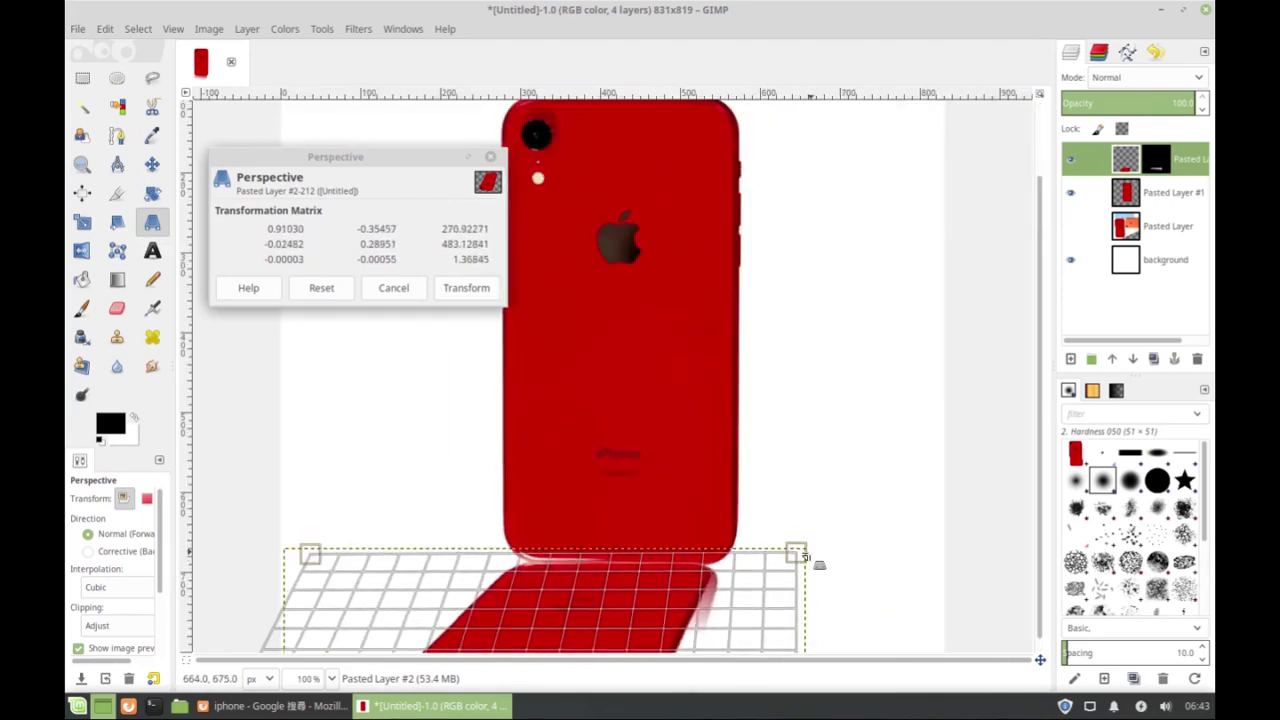
drag(818, 562, 805, 550)
key(Return)
key(minus)
key(minus)
key(minus)
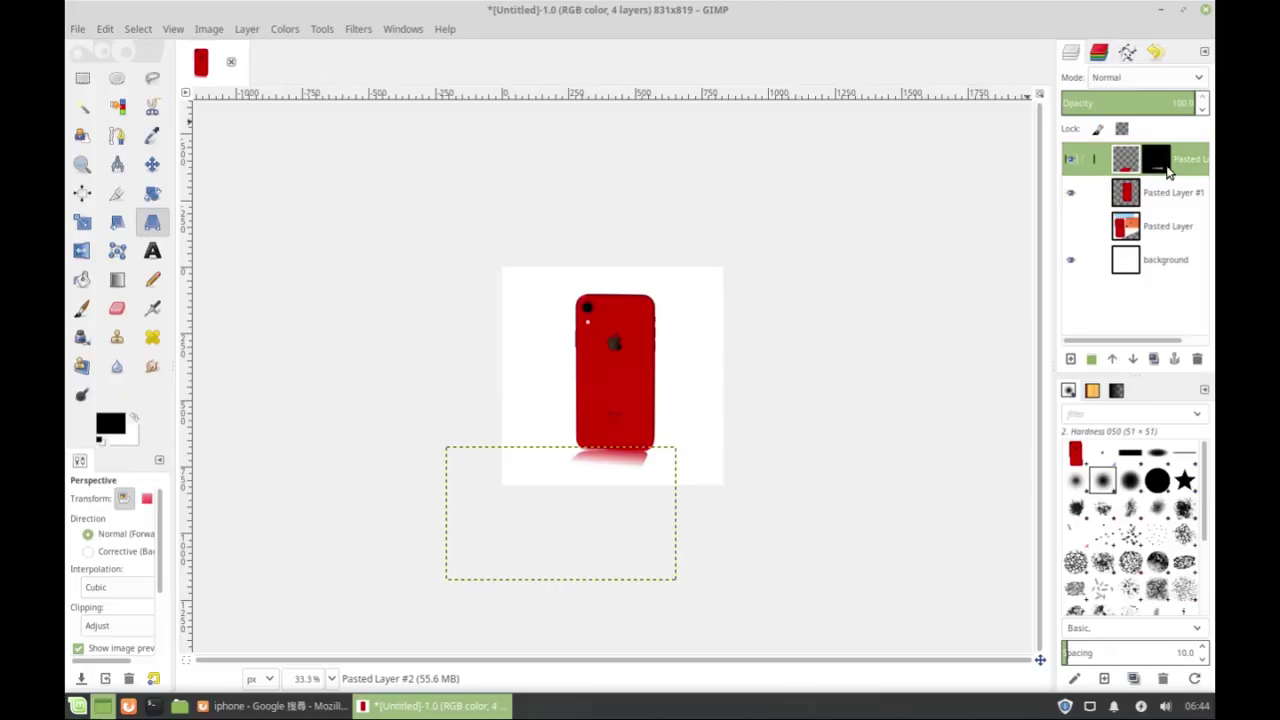
- Duplicate the reflection layer and hide the original
right_click(1116, 160)
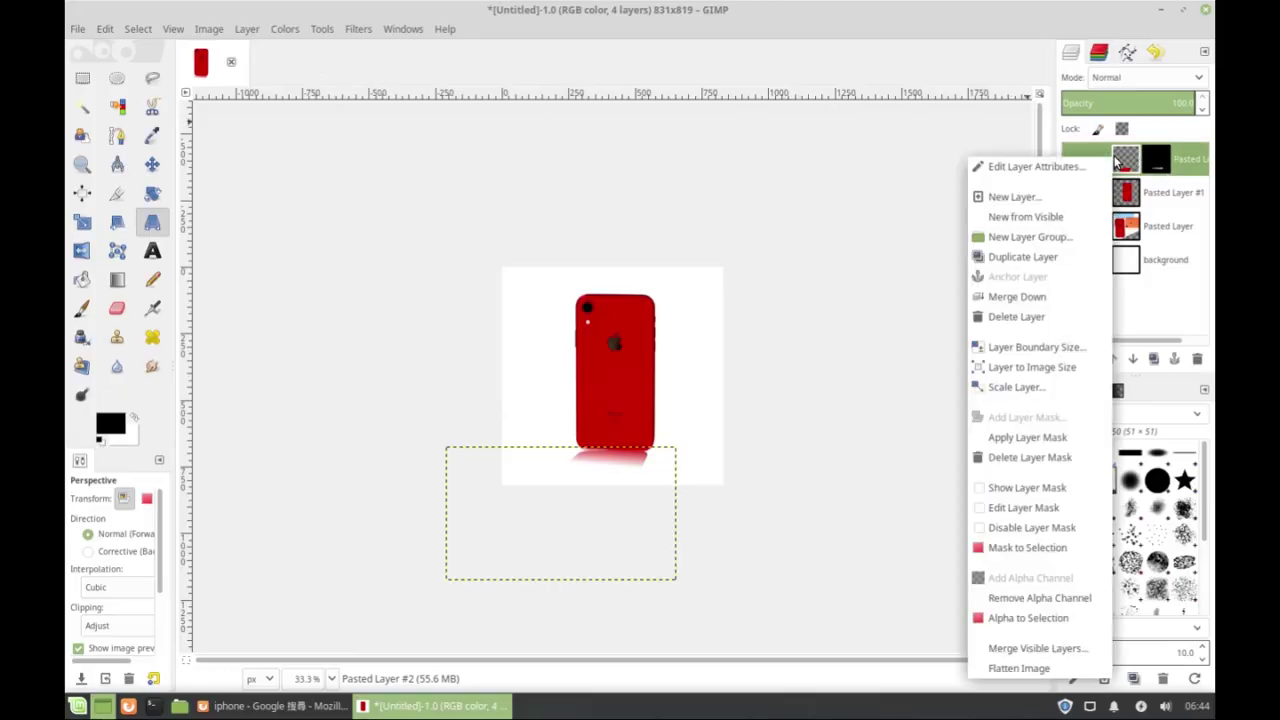
click(1057, 253)
click(1070, 199)
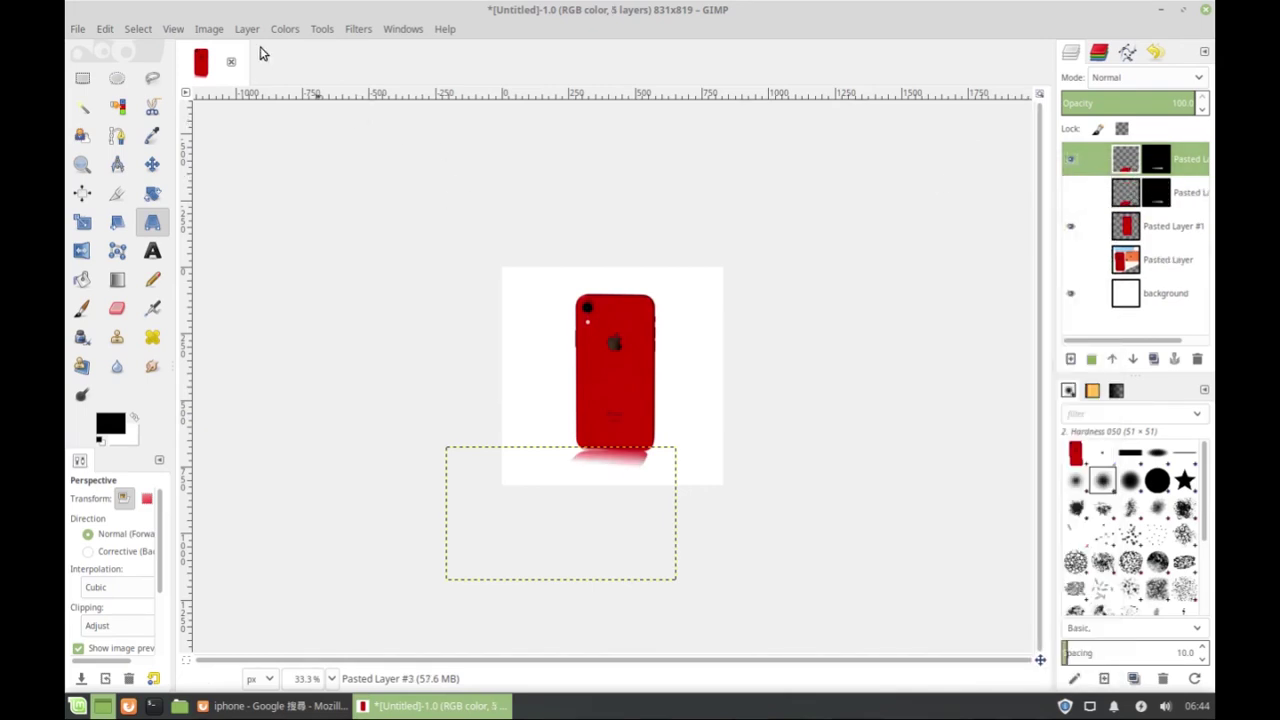
- Desaturate the copy to pale grey with Hue-Saturation at saturation -99
click(288, 30)
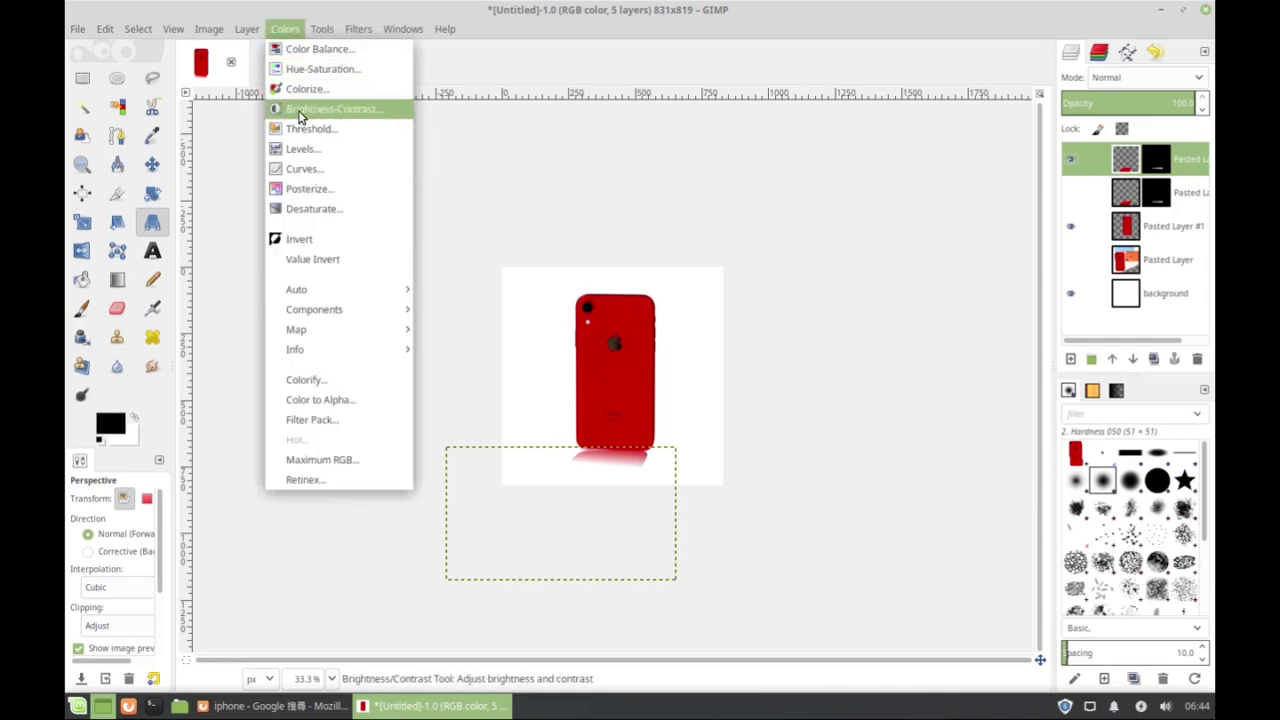
click(316, 70)
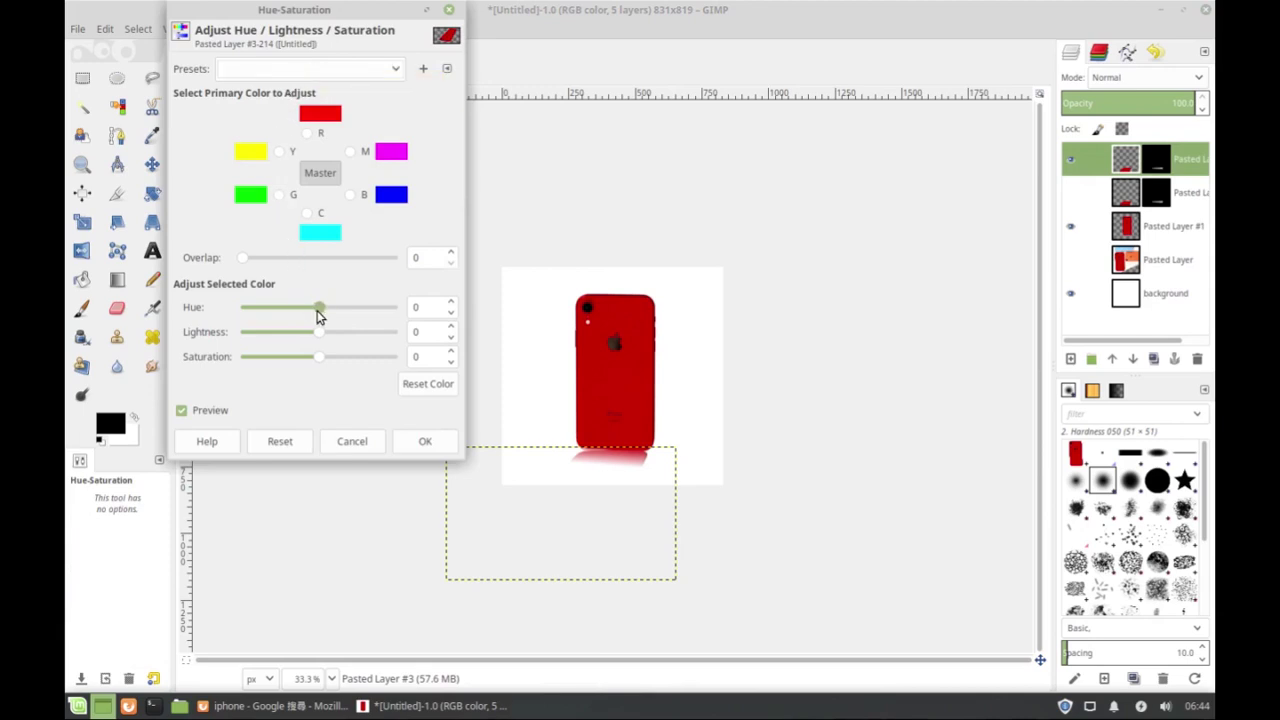
mouse_move(317, 313)
mouse_down()
mouse_move(399, 313)
mouse_move(246, 309)
mouse_move(321, 320)
mouse_up()
drag(321, 360, 249, 361)
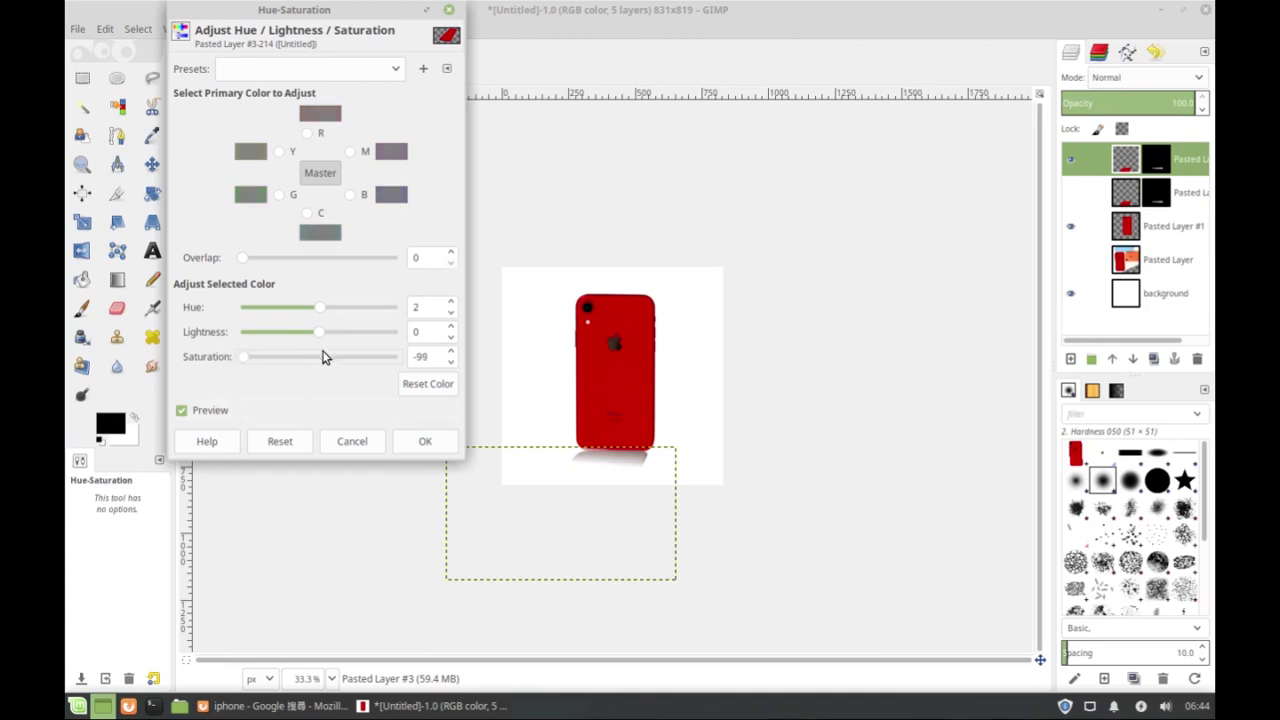
click(423, 442)
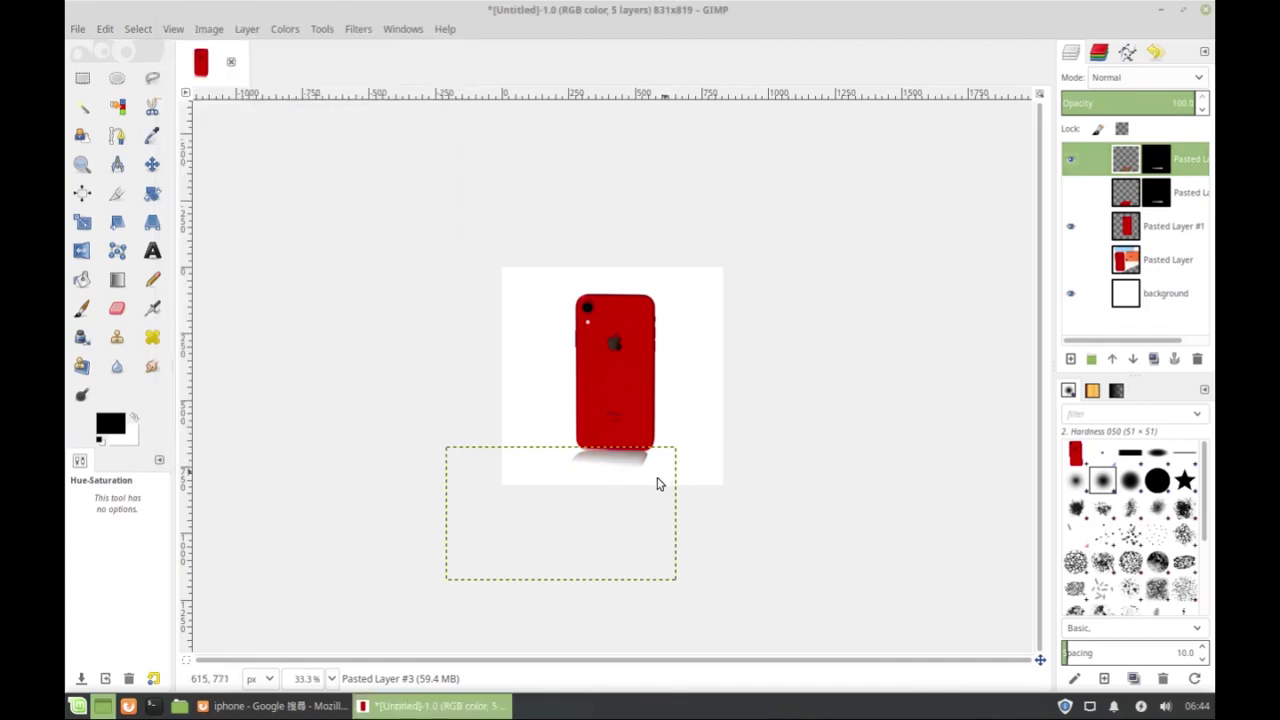
scroll(657, 484, up, 3)
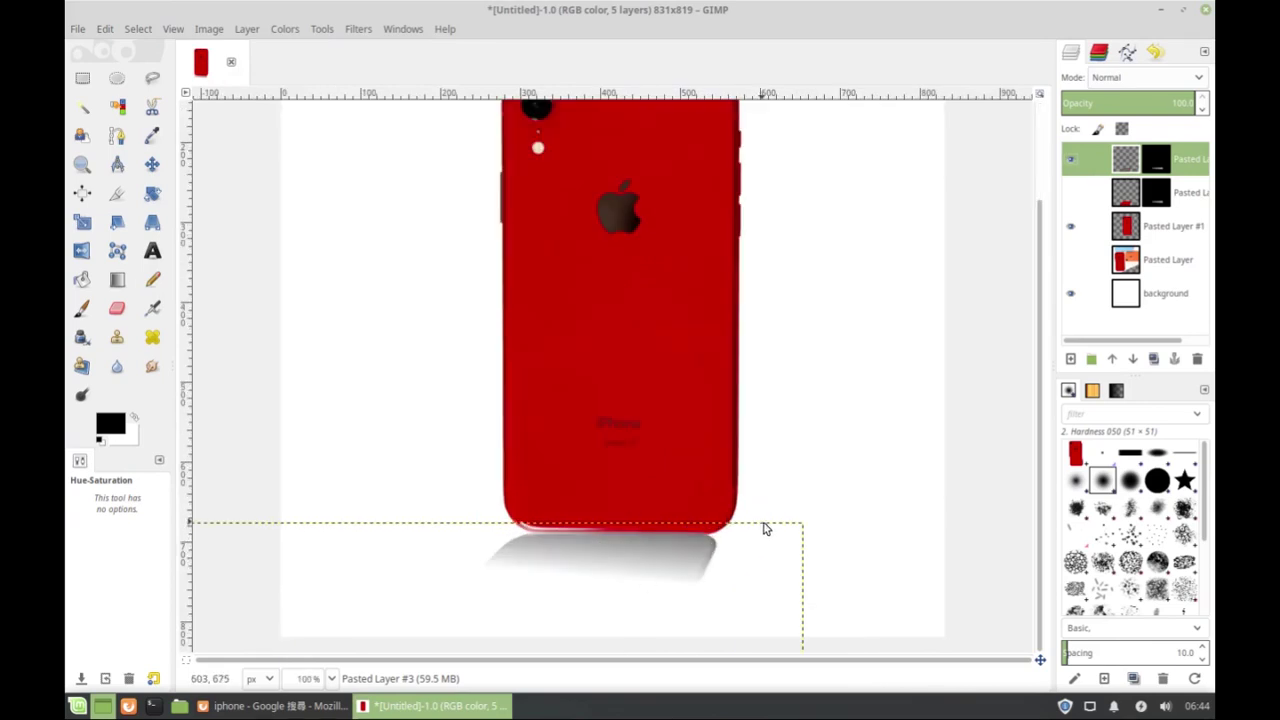
scroll(757, 543, down, 2)
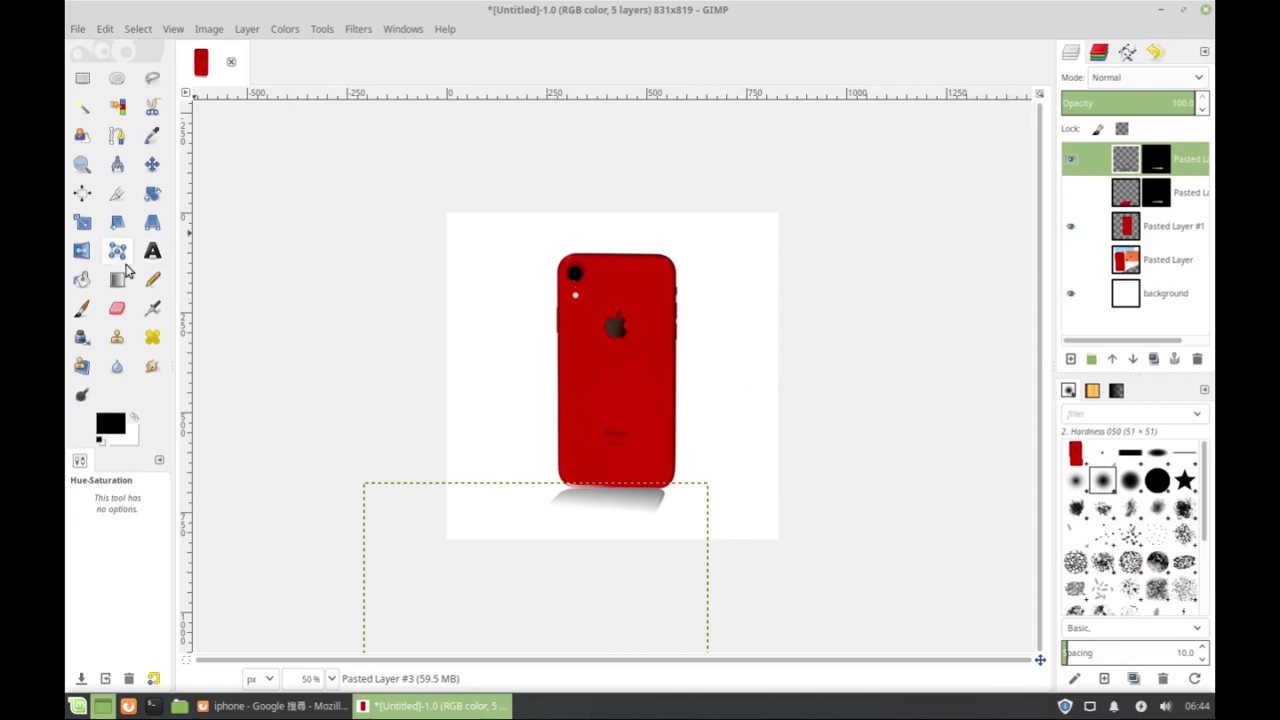
- Widen the grey reflection in perspective by spreading its bottom corners outward like a floor shadow
click(152, 221)
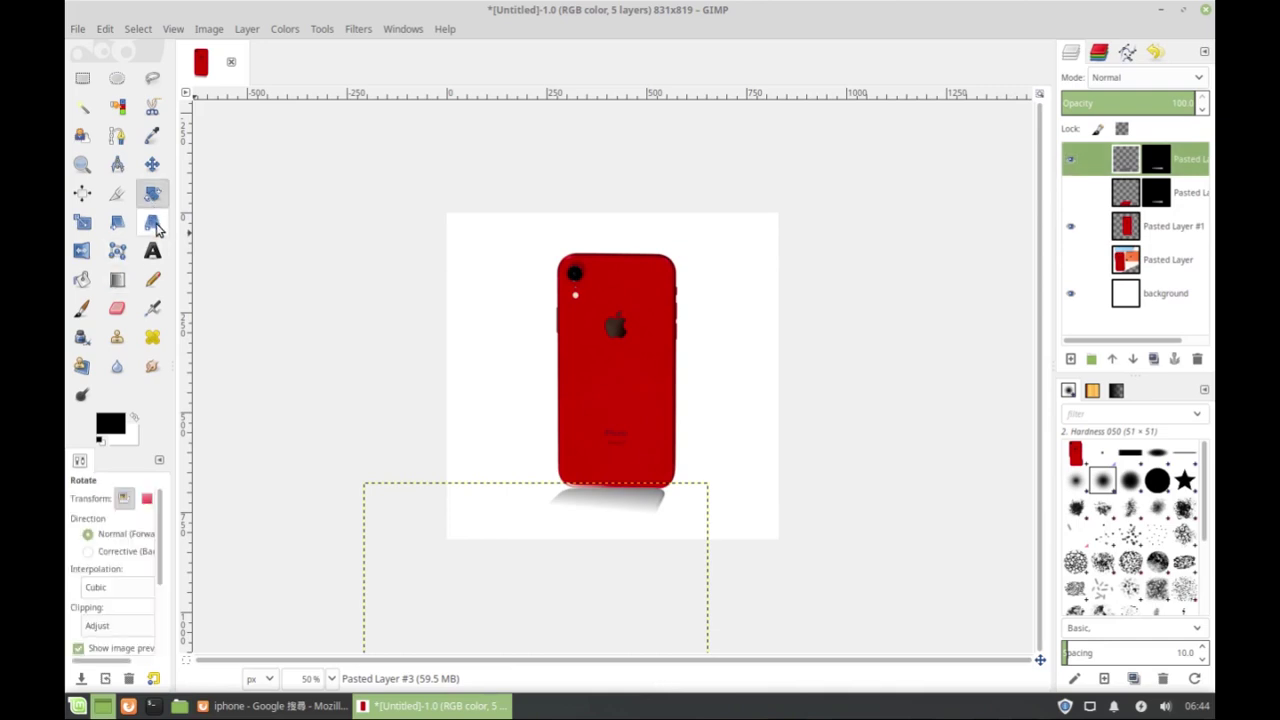
click(643, 510)
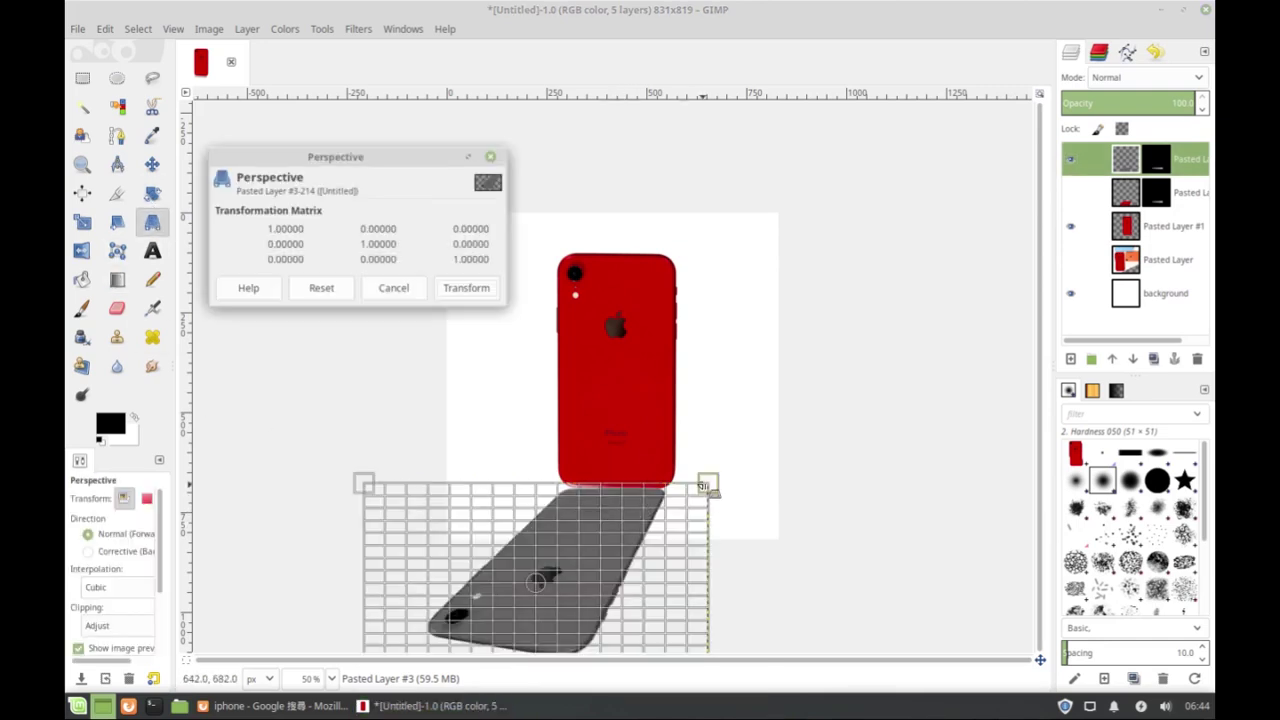
scroll(672, 486, up, 5)
scroll(829, 552, down, 2)
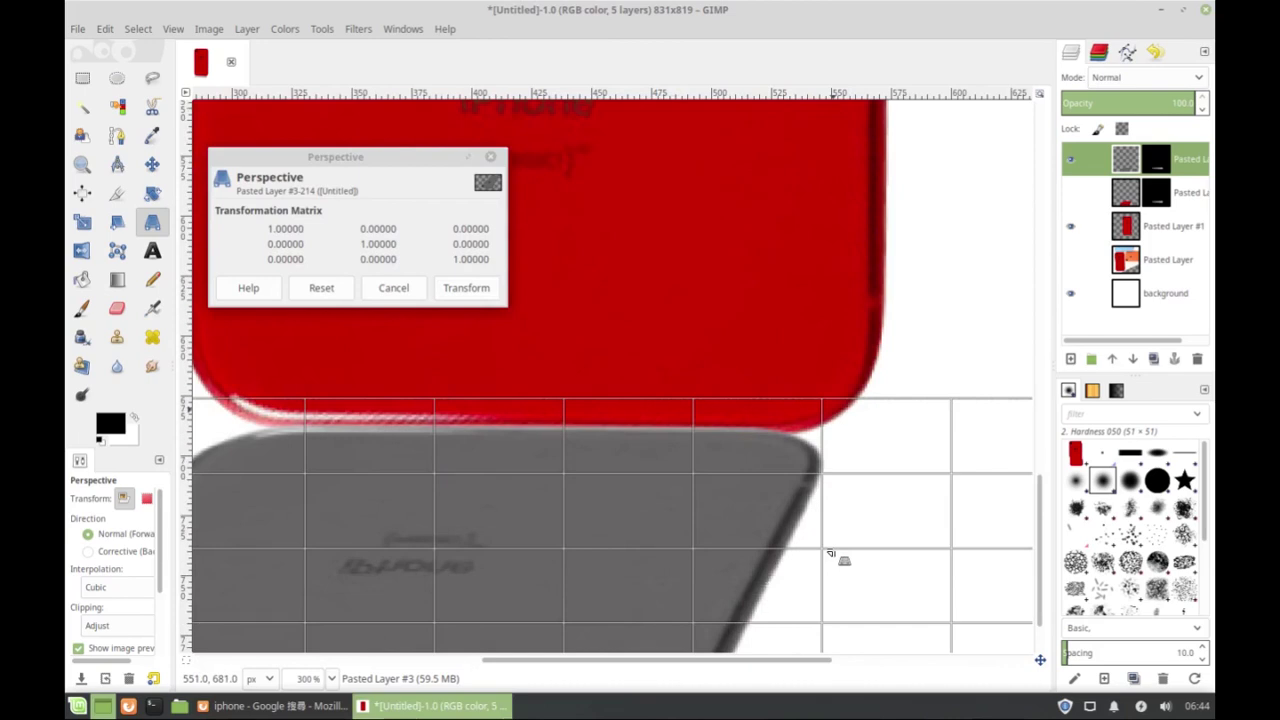
mouse_move(1000, 450)
mouse_down()
mouse_move(980, 449)
mouse_move(994, 449)
mouse_up()
scroll(560, 495, down, 1)
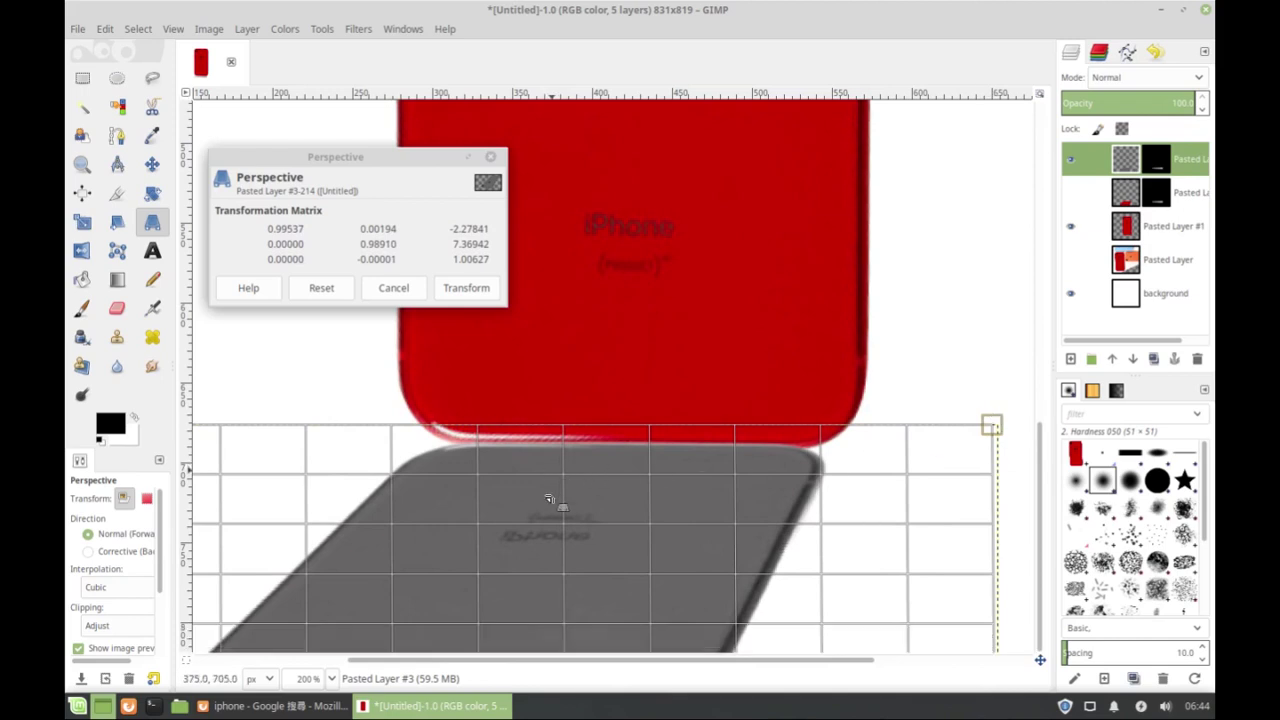
scroll(557, 469, down, 4)
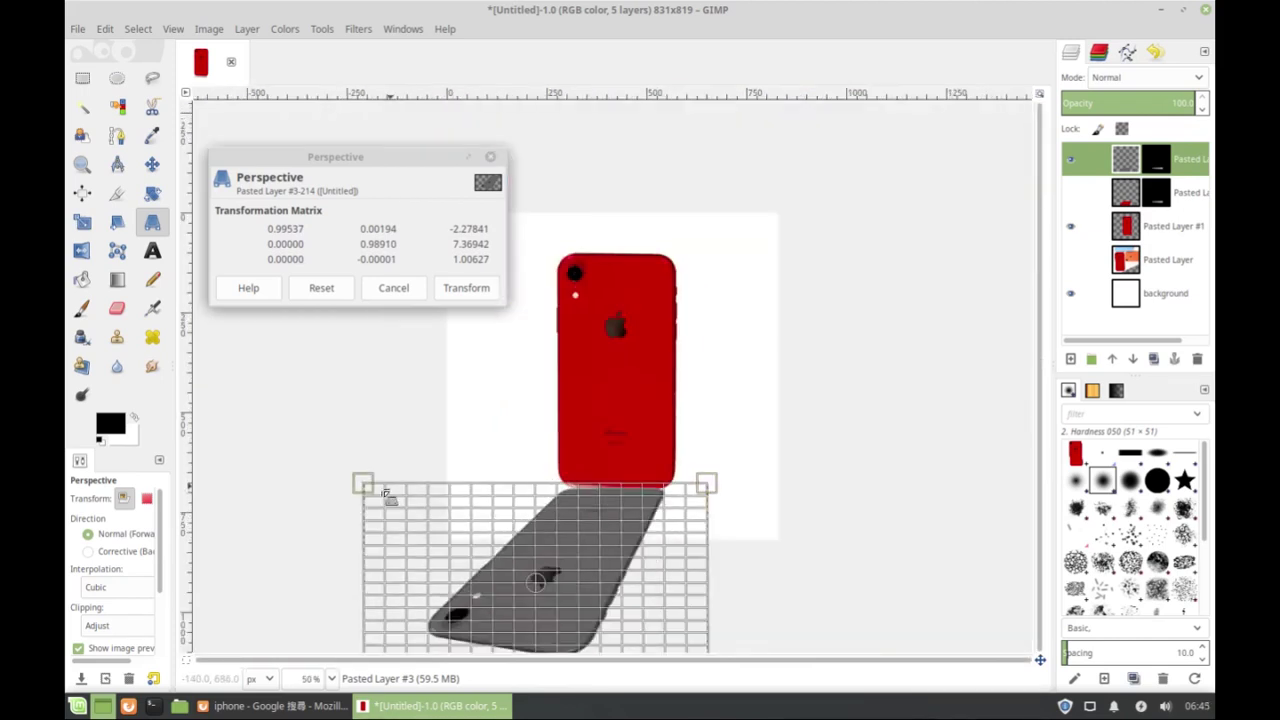
mouse_move(364, 491)
mouse_down()
mouse_move(353, 480)
mouse_move(367, 481)
mouse_up()
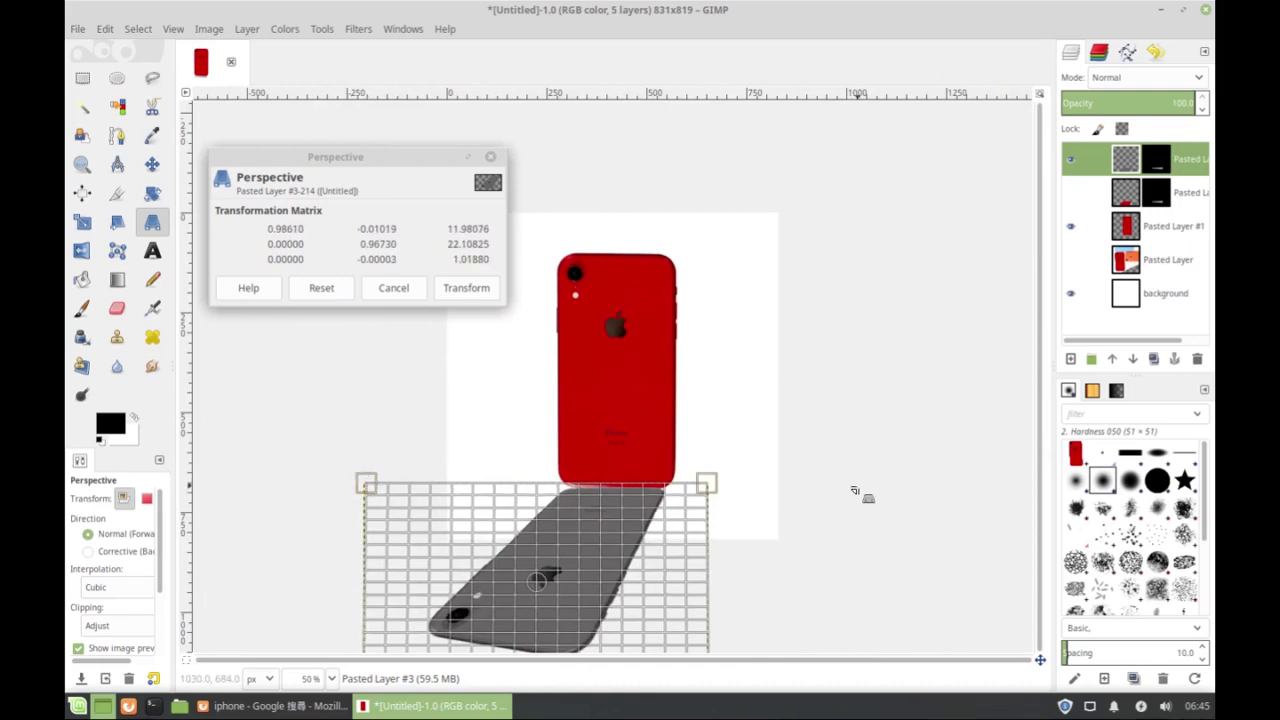
scroll(828, 506, down, 2)
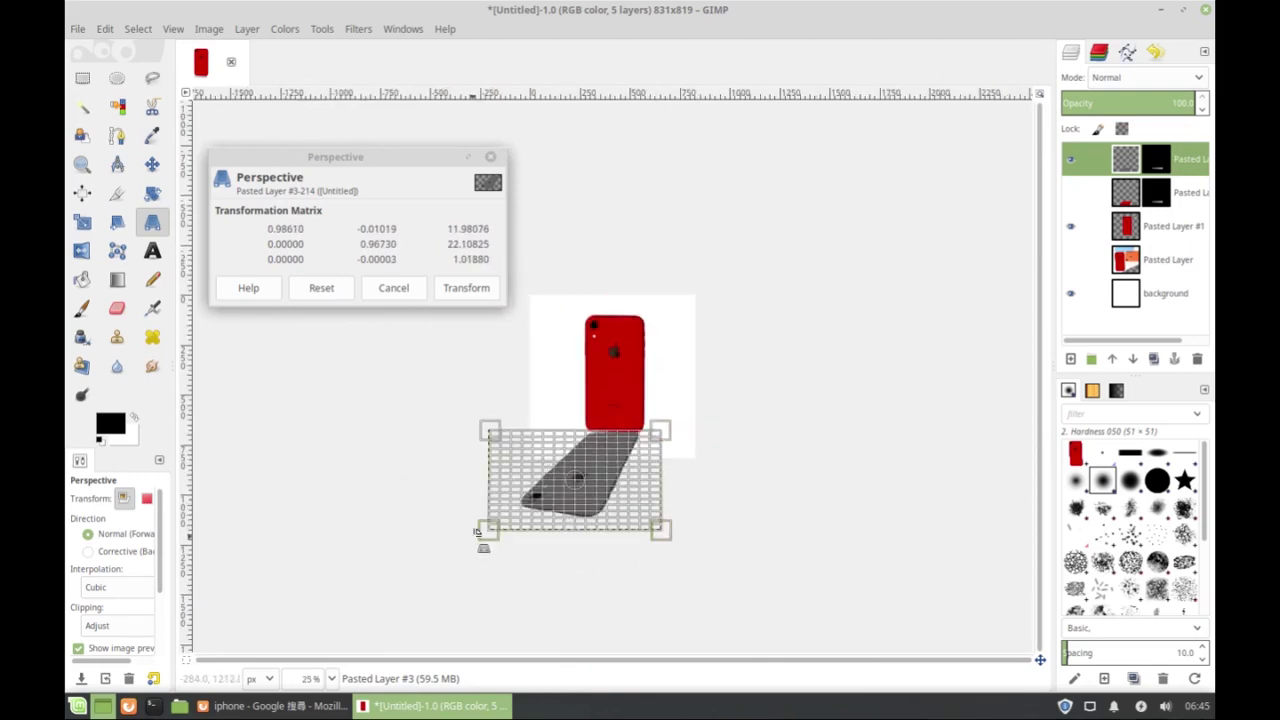
drag(477, 531, 466, 525)
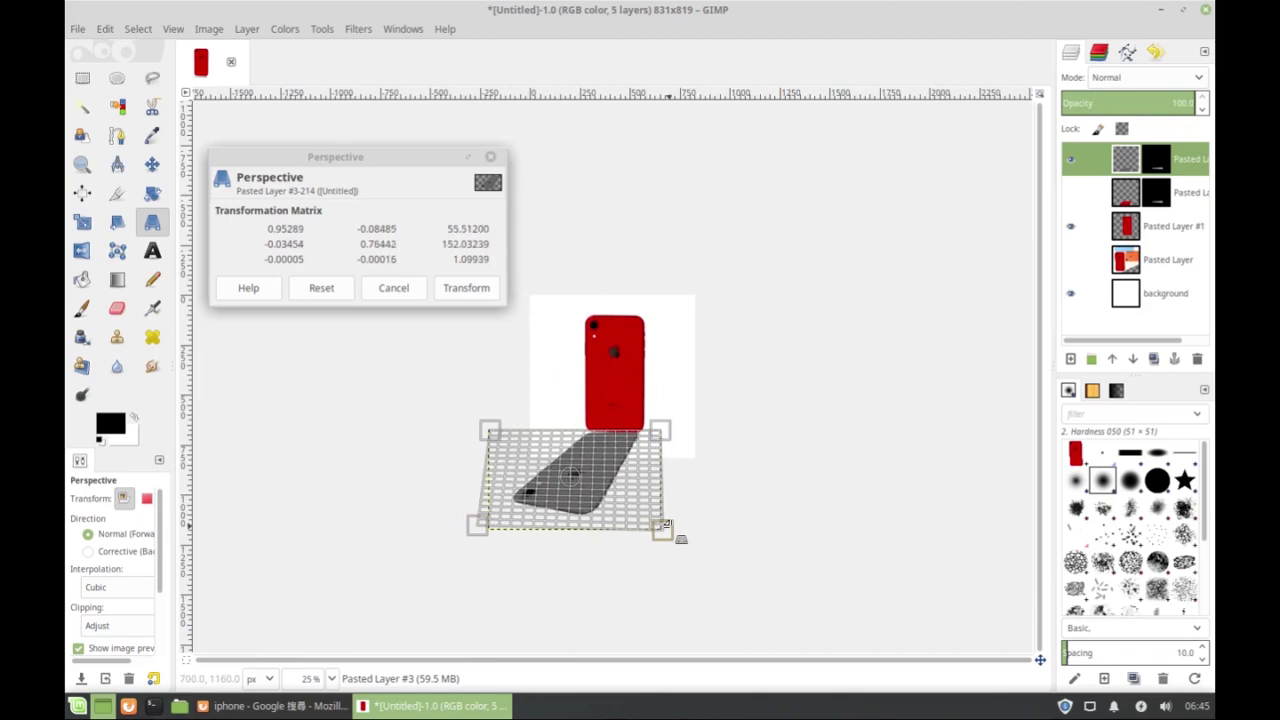
drag(667, 524, 684, 527)
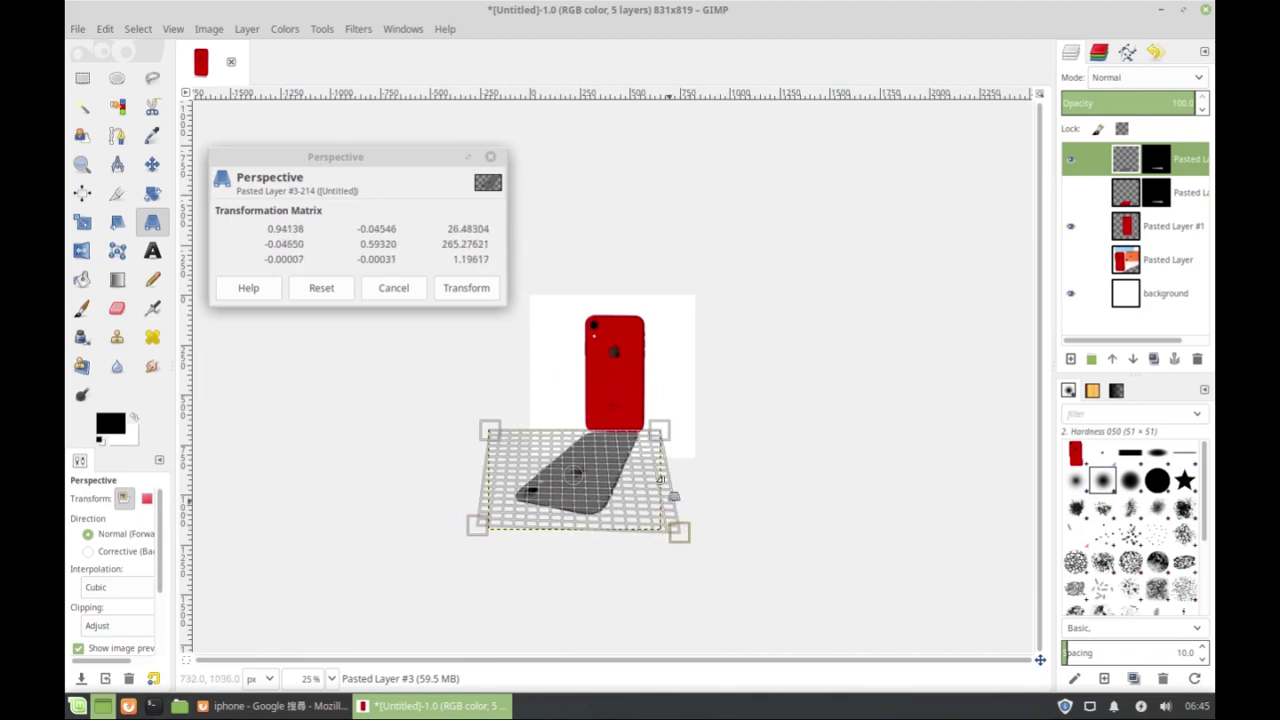
scroll(630, 465, up, 2)
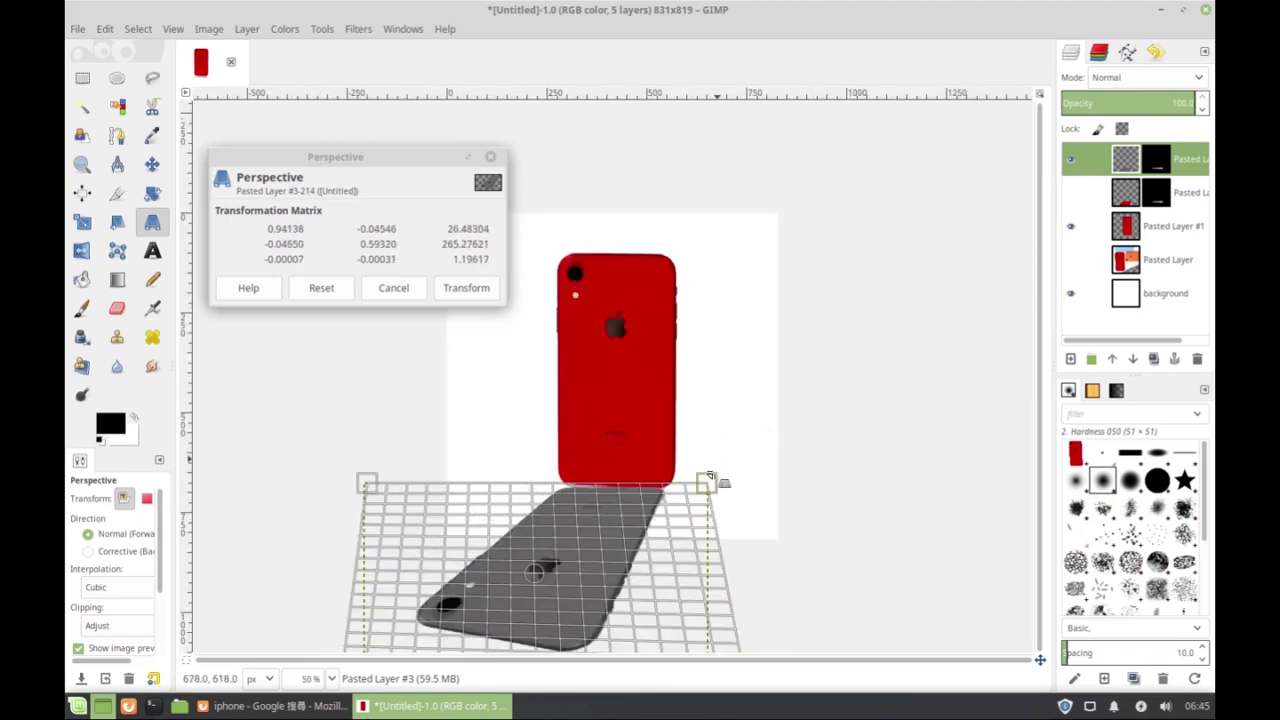
drag(708, 477, 703, 488)
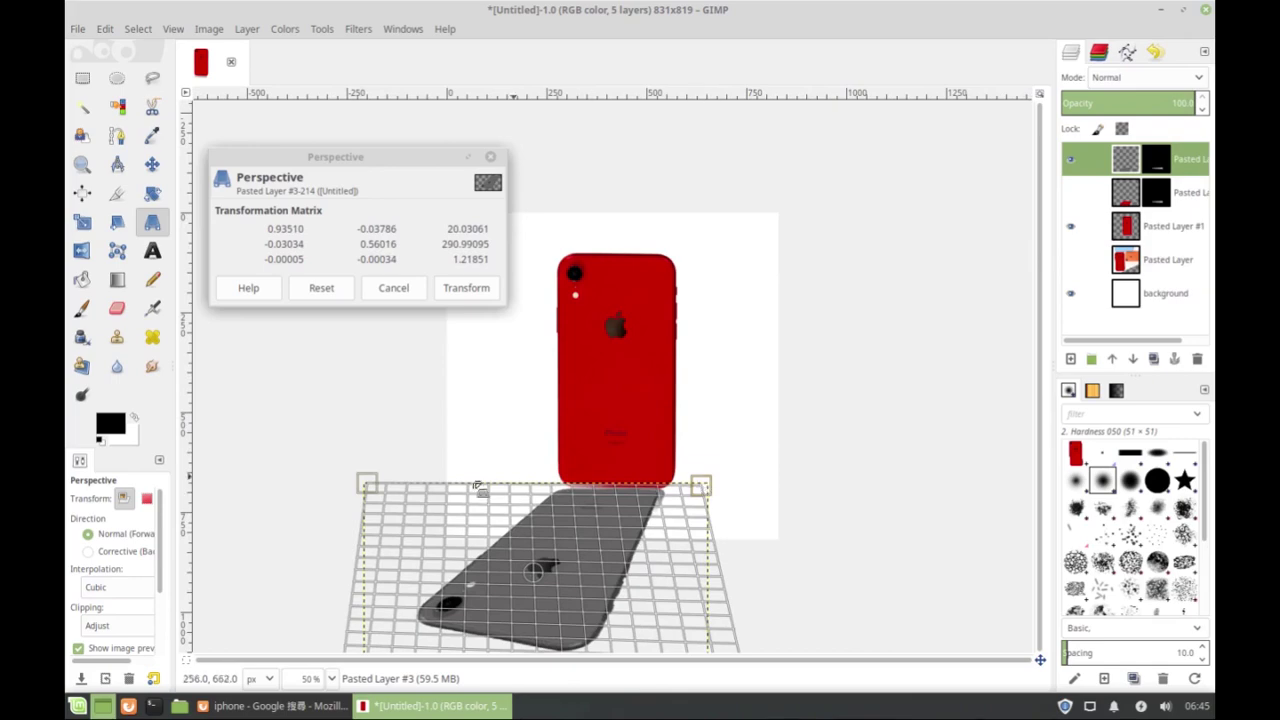
scroll(623, 468, up, 3)
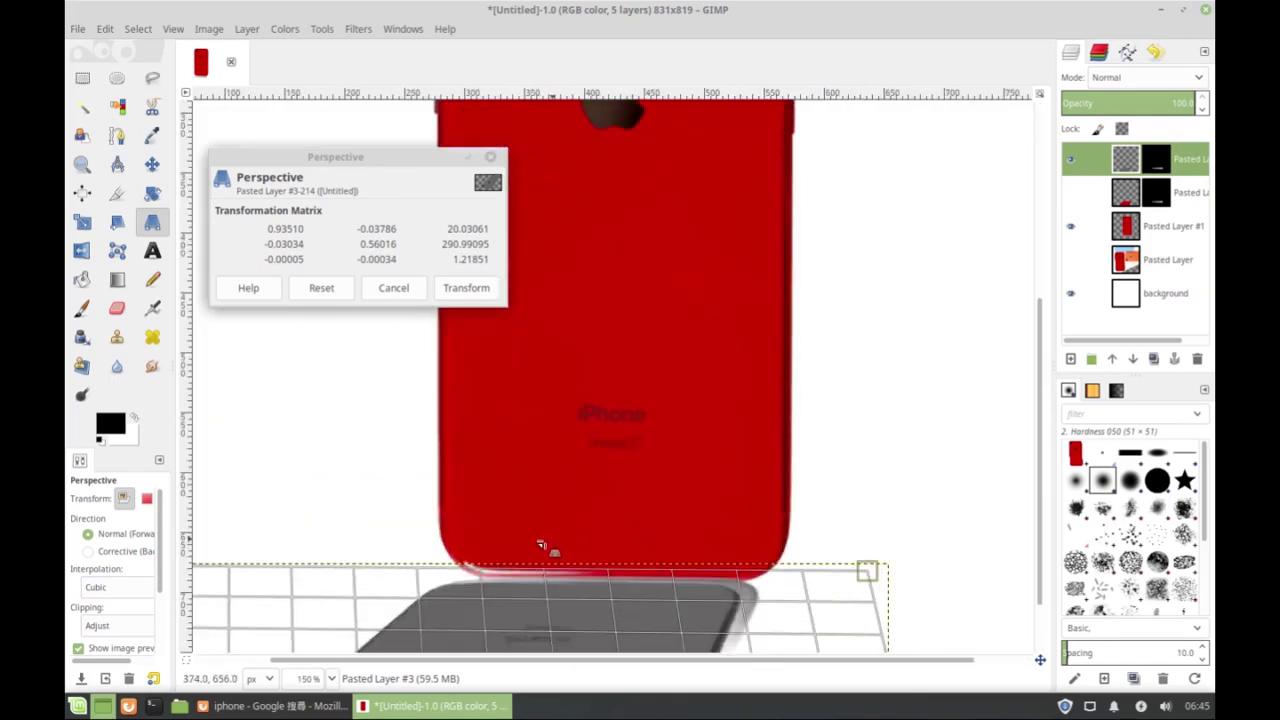
scroll(545, 523, down, 3)
click(464, 290)
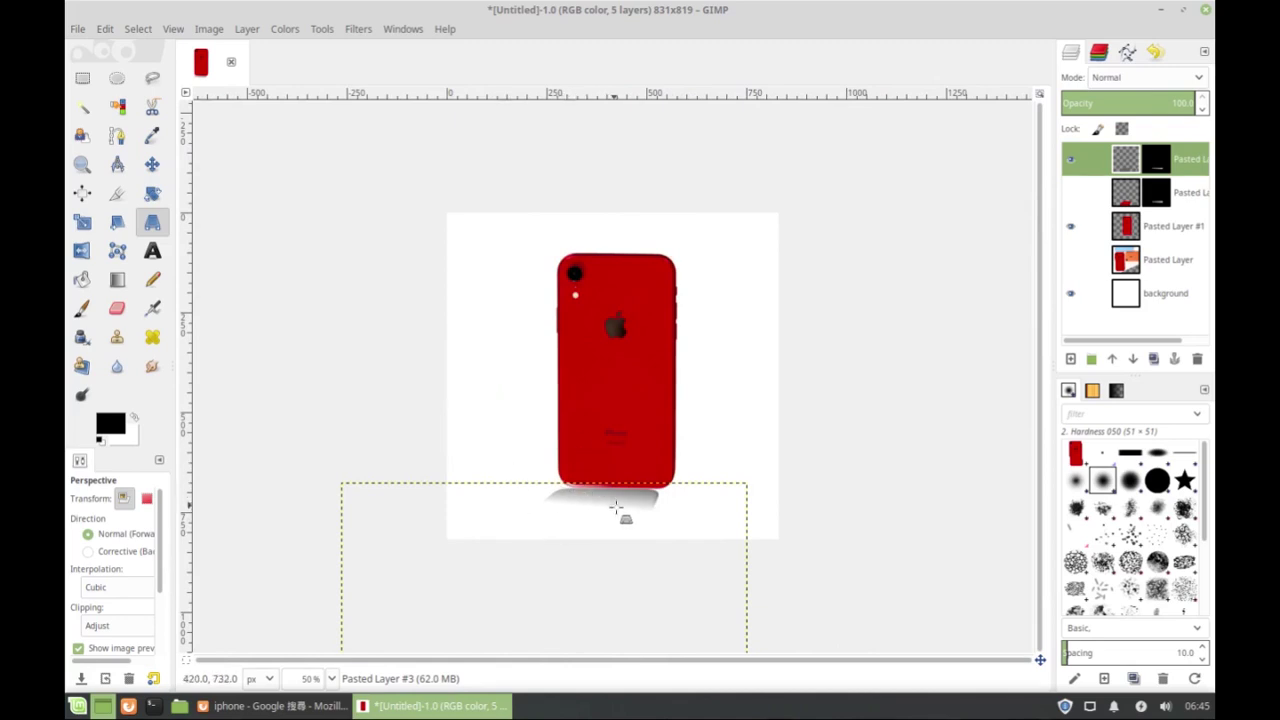
- Shift the reflection about 11 px right with the Move tool
scroll(616, 508, up, 3)
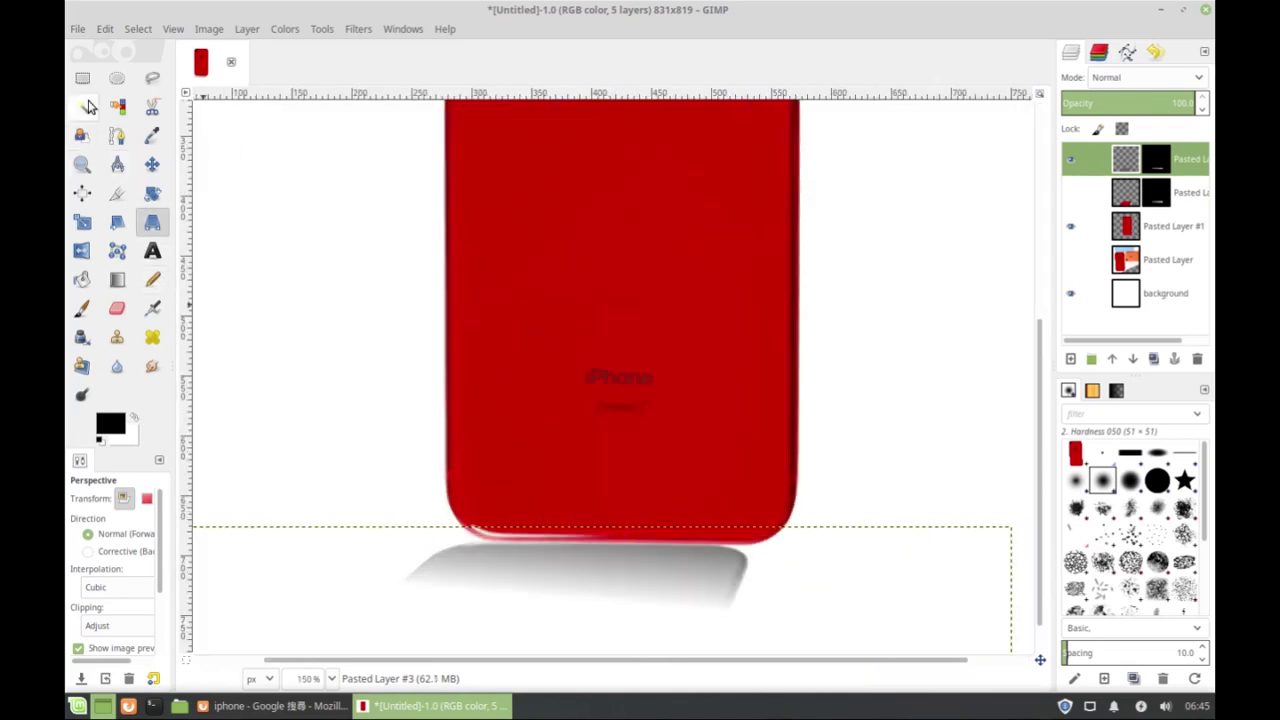
click(152, 164)
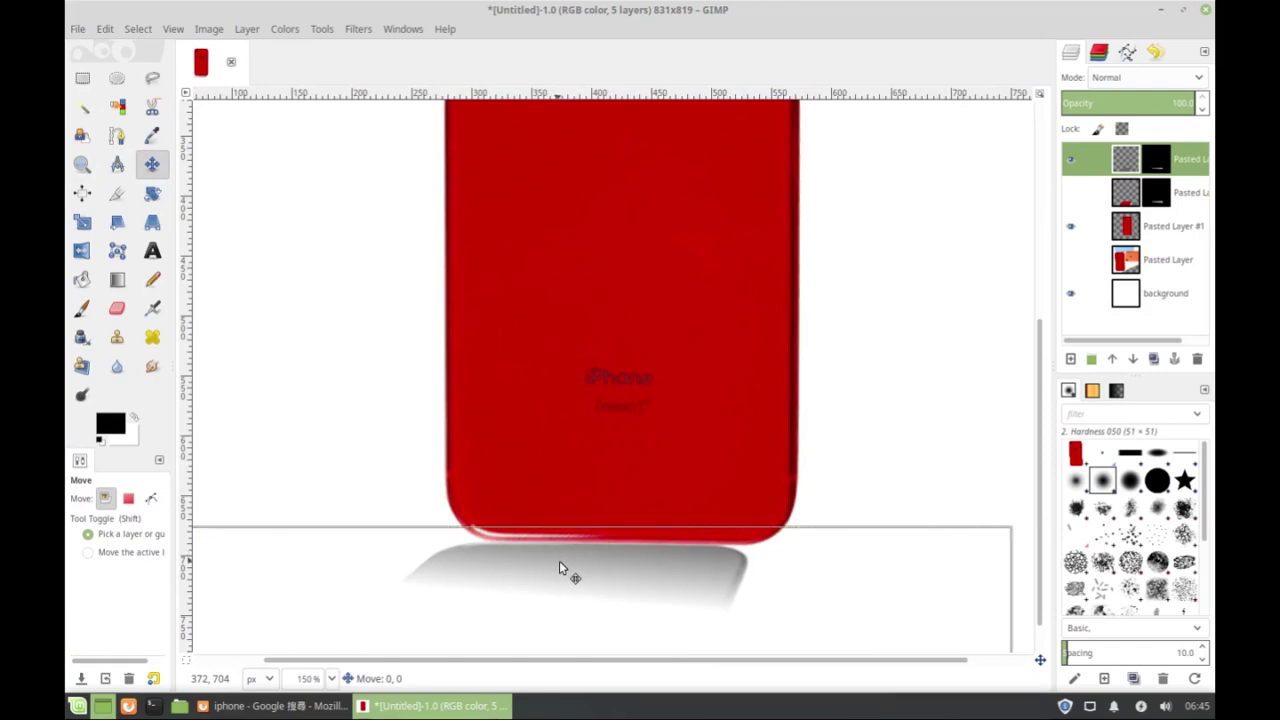
drag(559, 561, 580, 564)
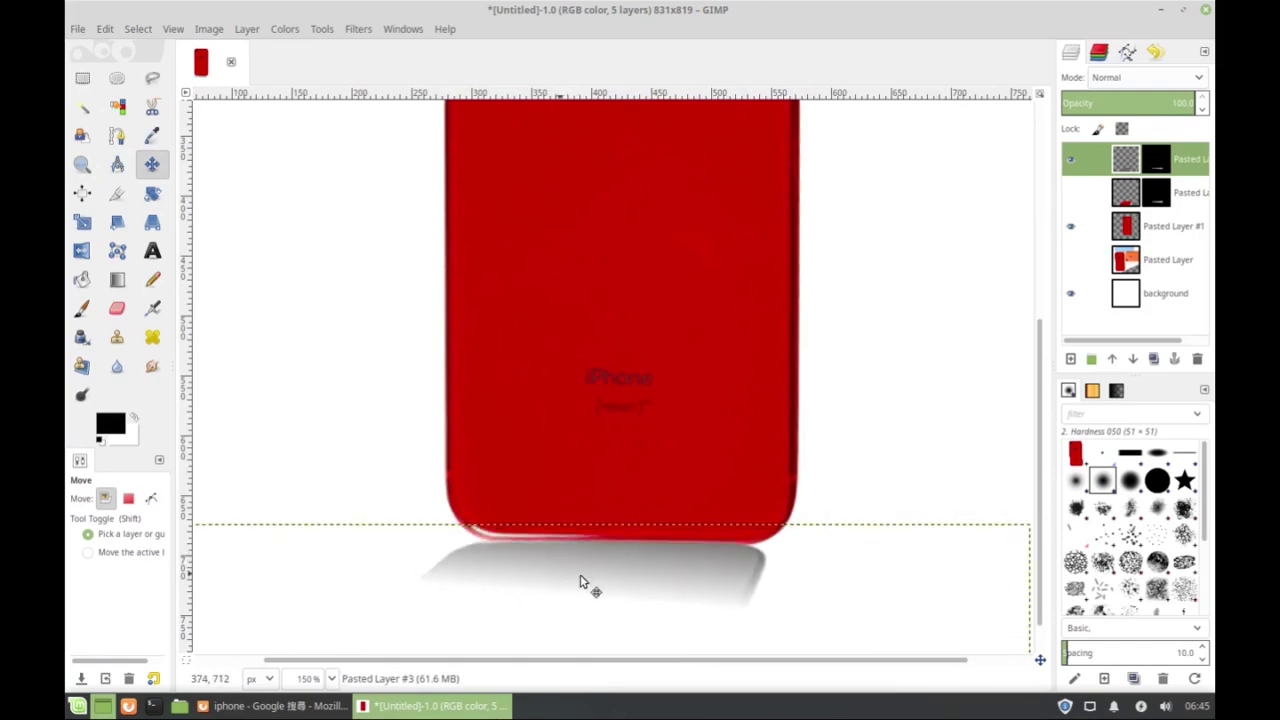
scroll(737, 491, down, 3)
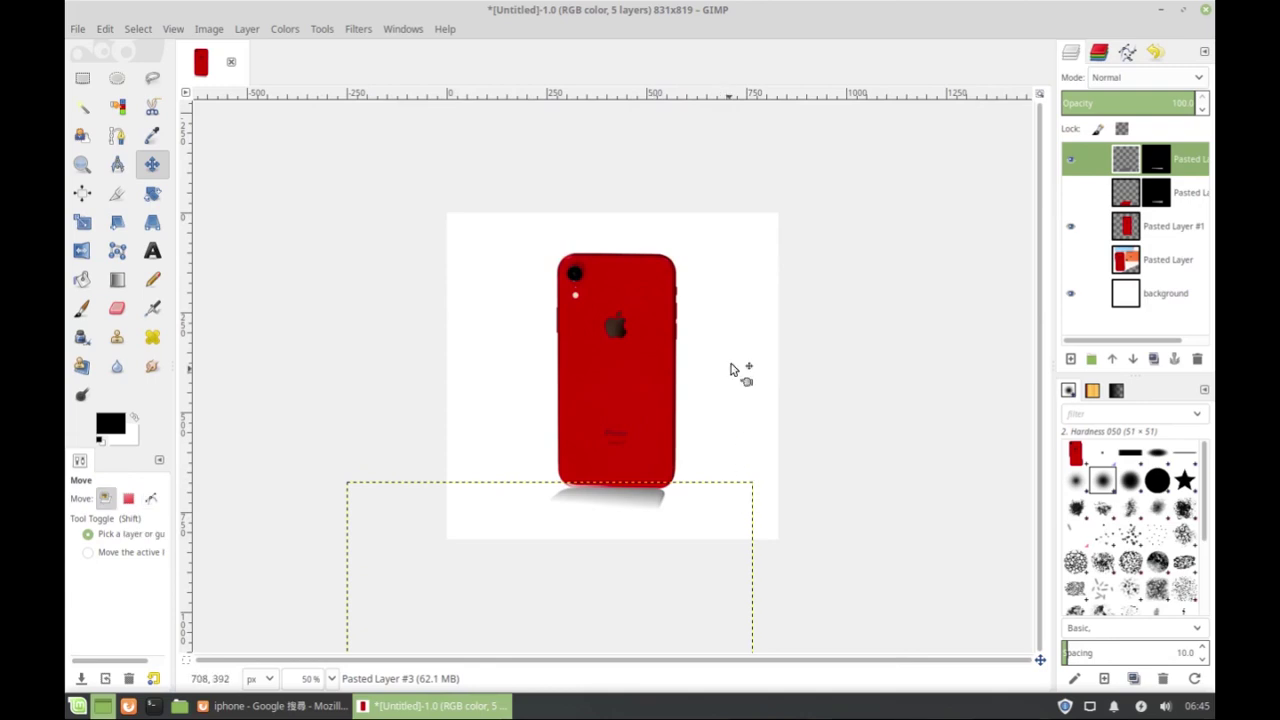
scroll(737, 370, down, 1)
- Create a new layer named 'background2'
click(1138, 294)
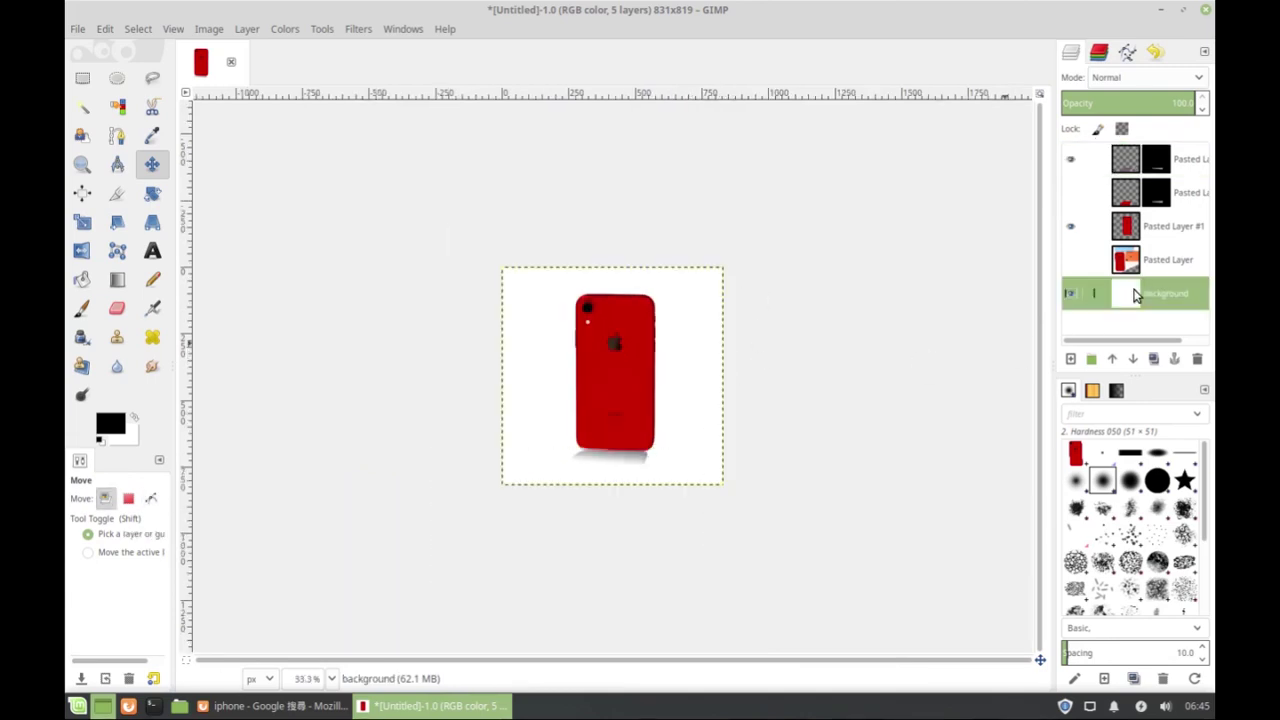
right_click(1160, 307)
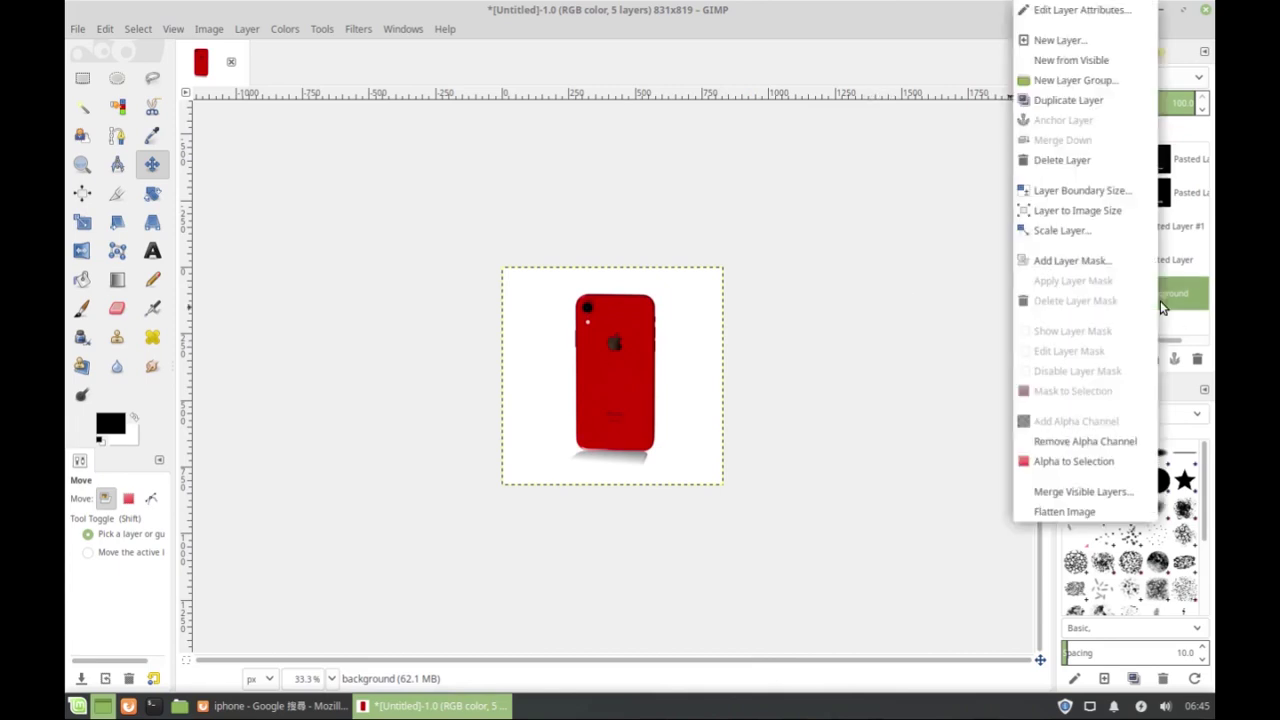
click(1074, 40)
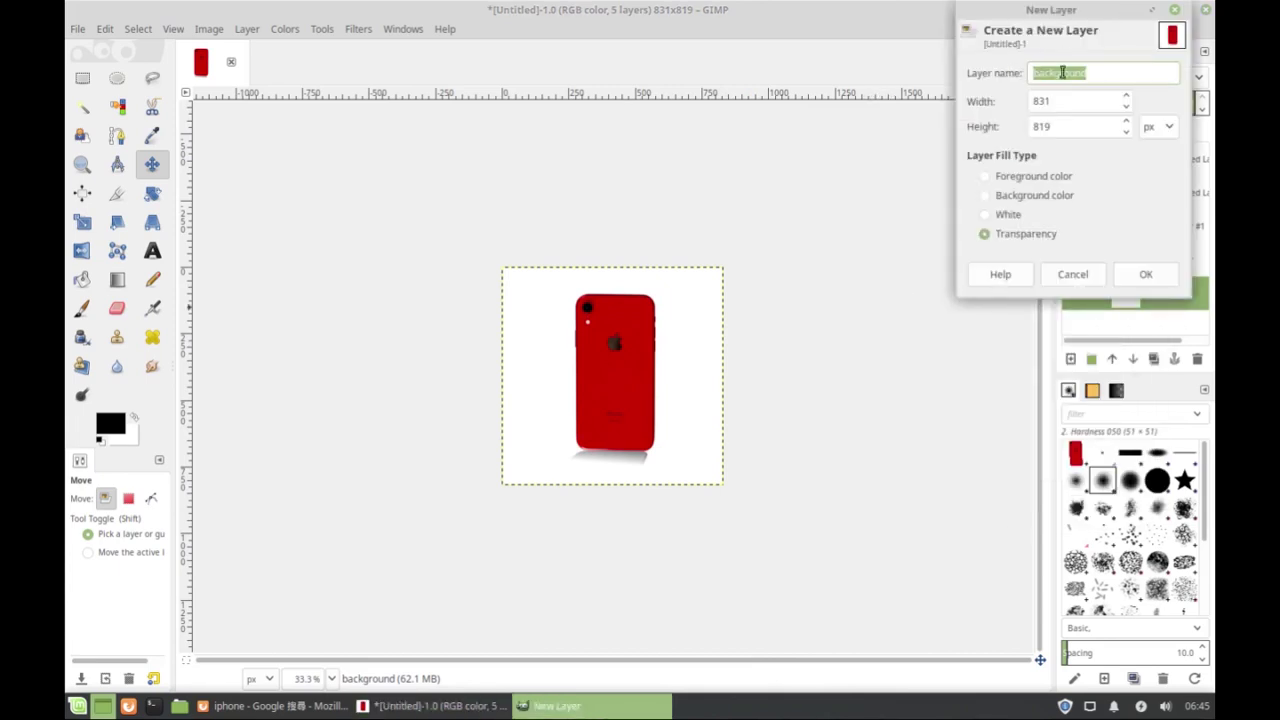
click(1087, 73)
text(2)
click(1147, 274)
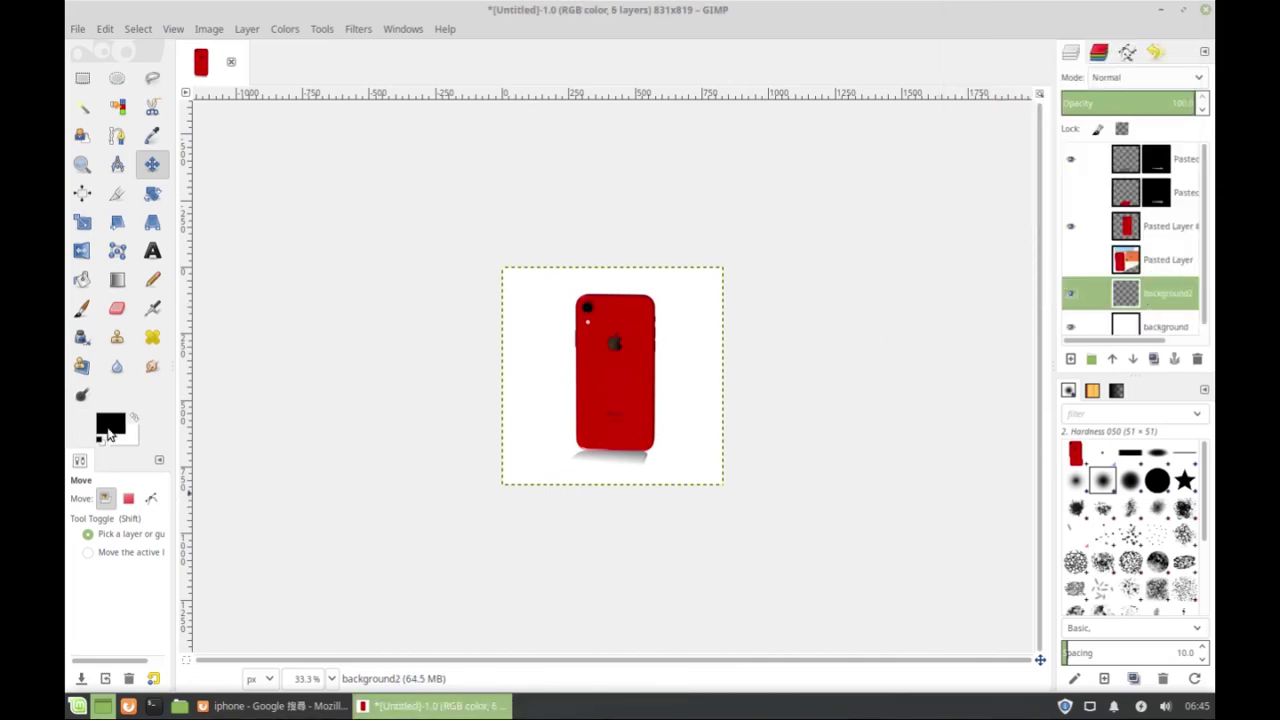
- Fill background2 with a diagonal black-to-white gradient, redrawing until it runs from the phone's bottom toward the upper right
click(117, 279)
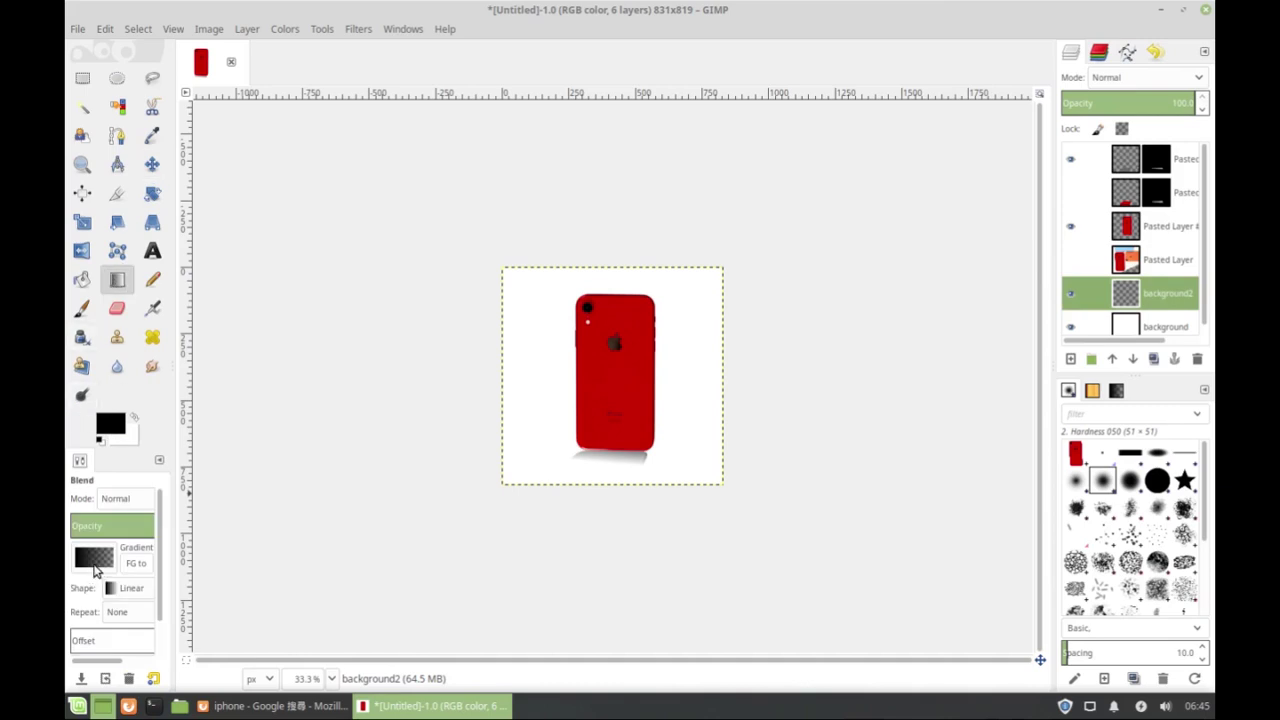
drag(466, 487, 684, 268)
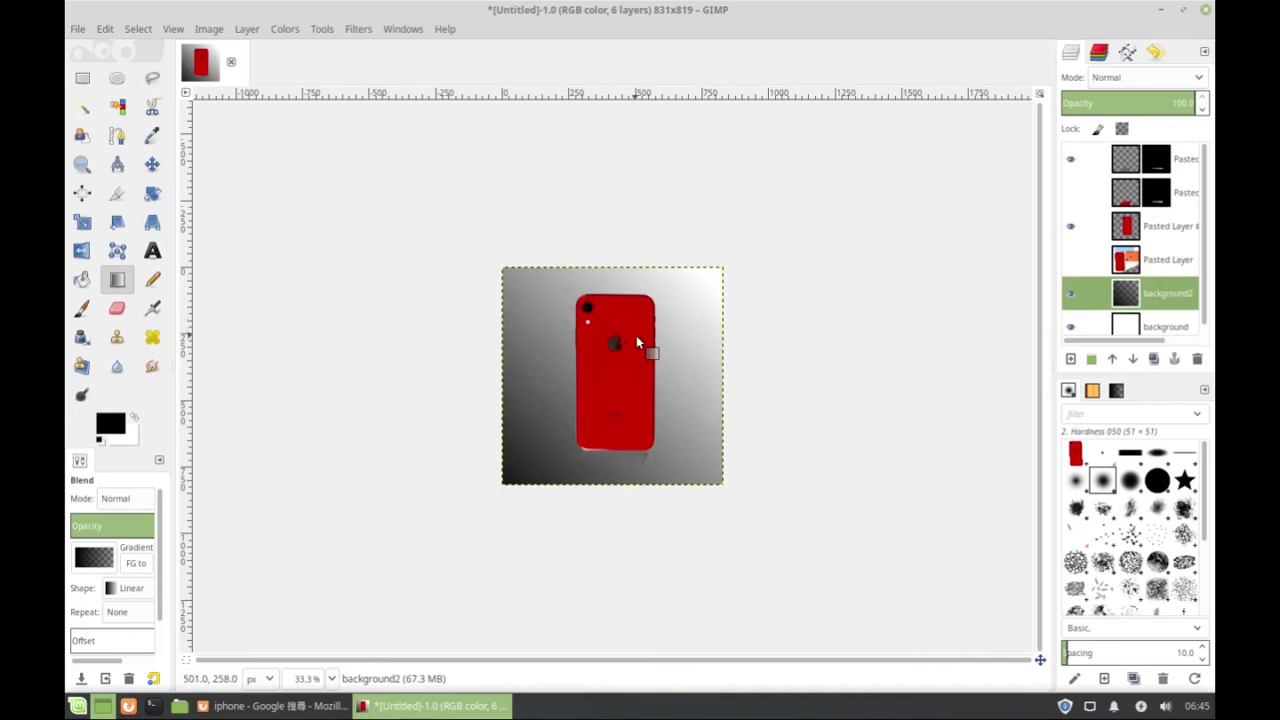
key(ctrl+z)
drag(512, 461, 663, 302)
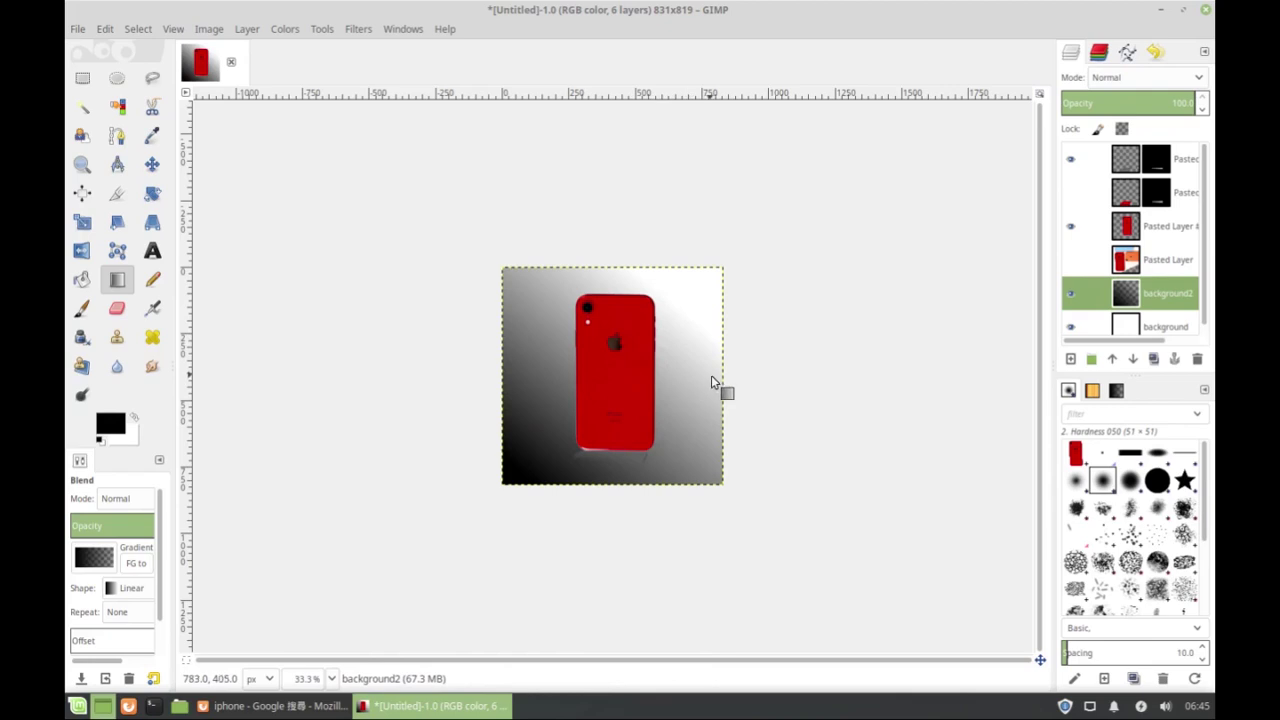
key(ctrl+z)
drag(572, 446, 666, 292)
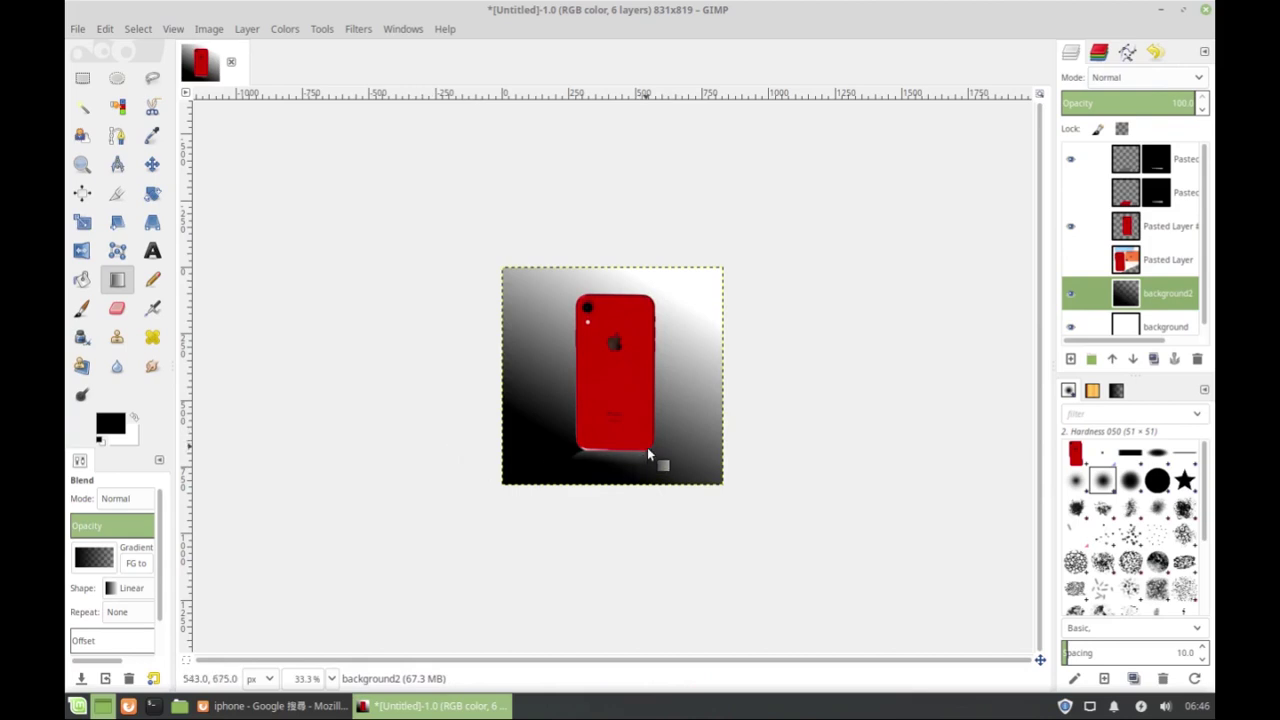
key(ctrl+z)
drag(599, 422, 705, 251)
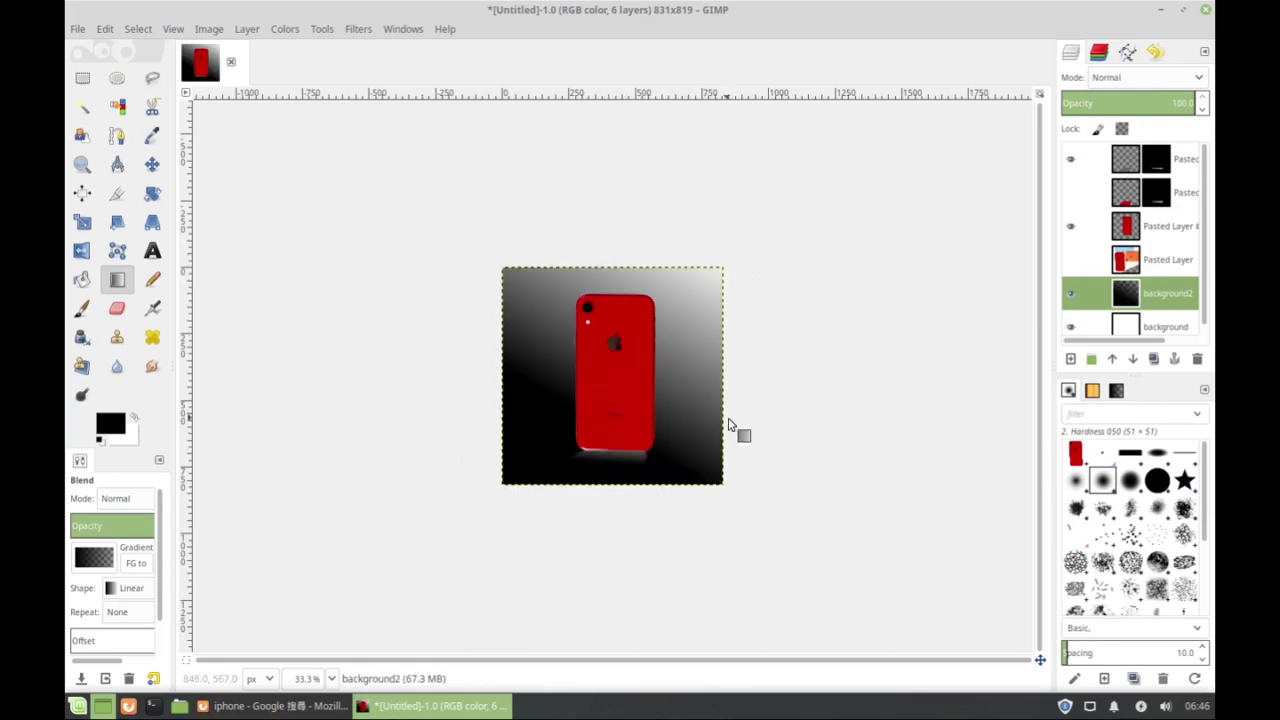
scroll(623, 471, up, 2)
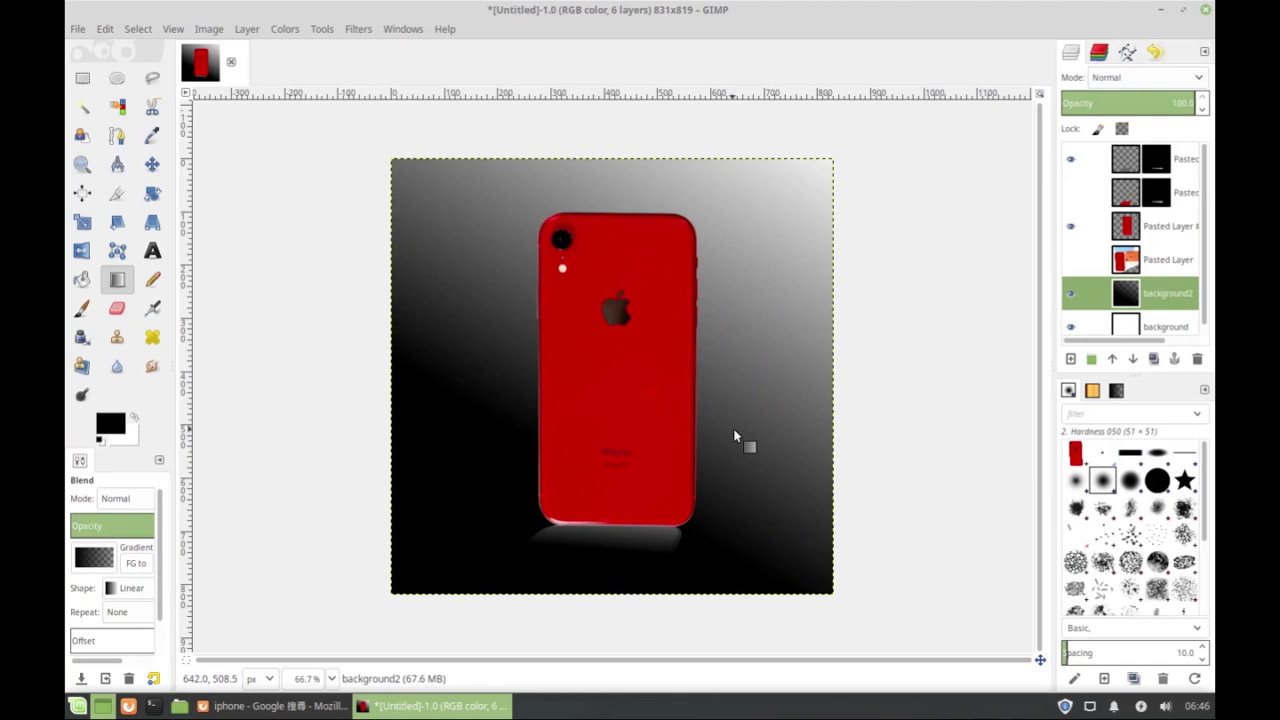
click(78, 30)
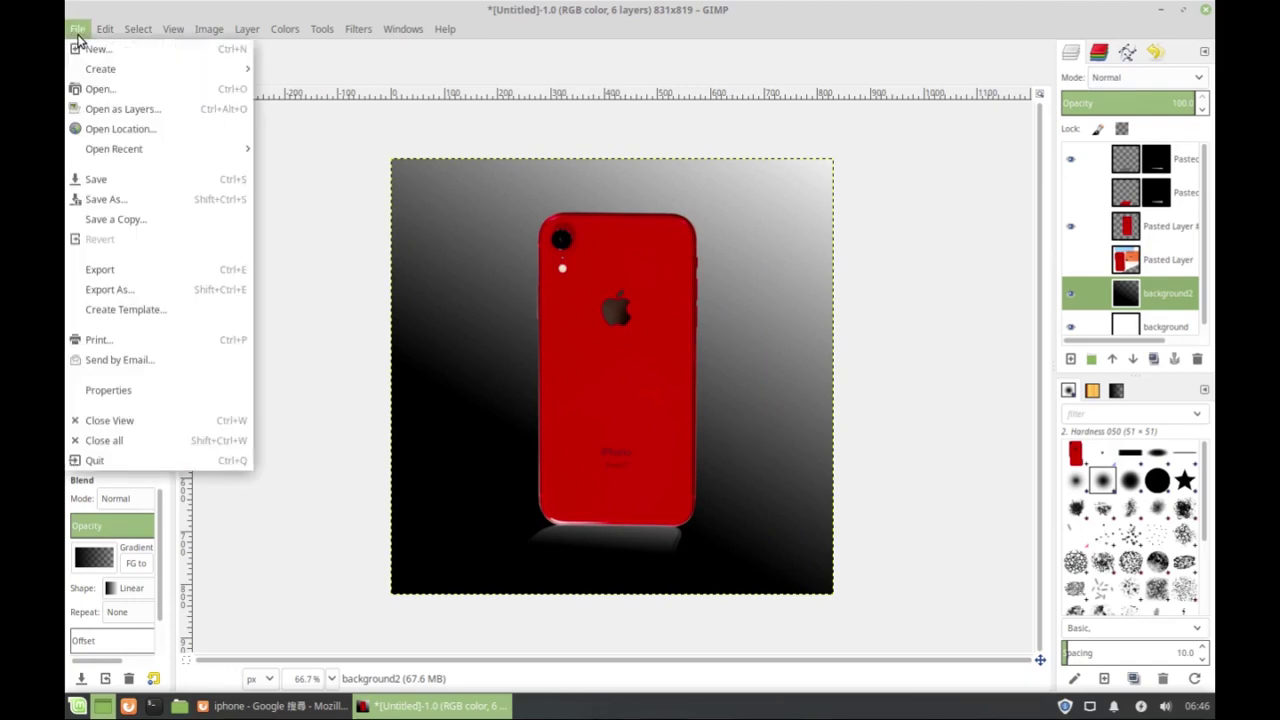
- Save the image as iphone_remove_background.xcf in a new 'GIMP test' folder in Documents
click(107, 205)
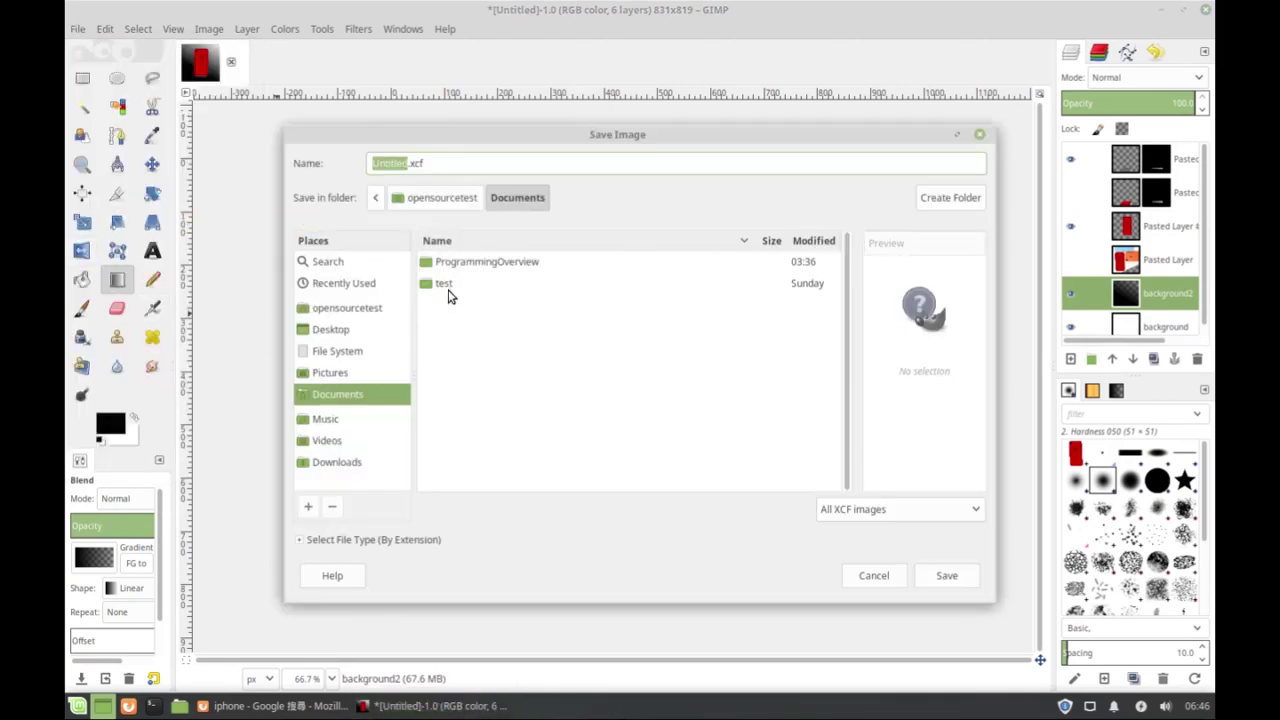
click(935, 196)
text(GIMP test)
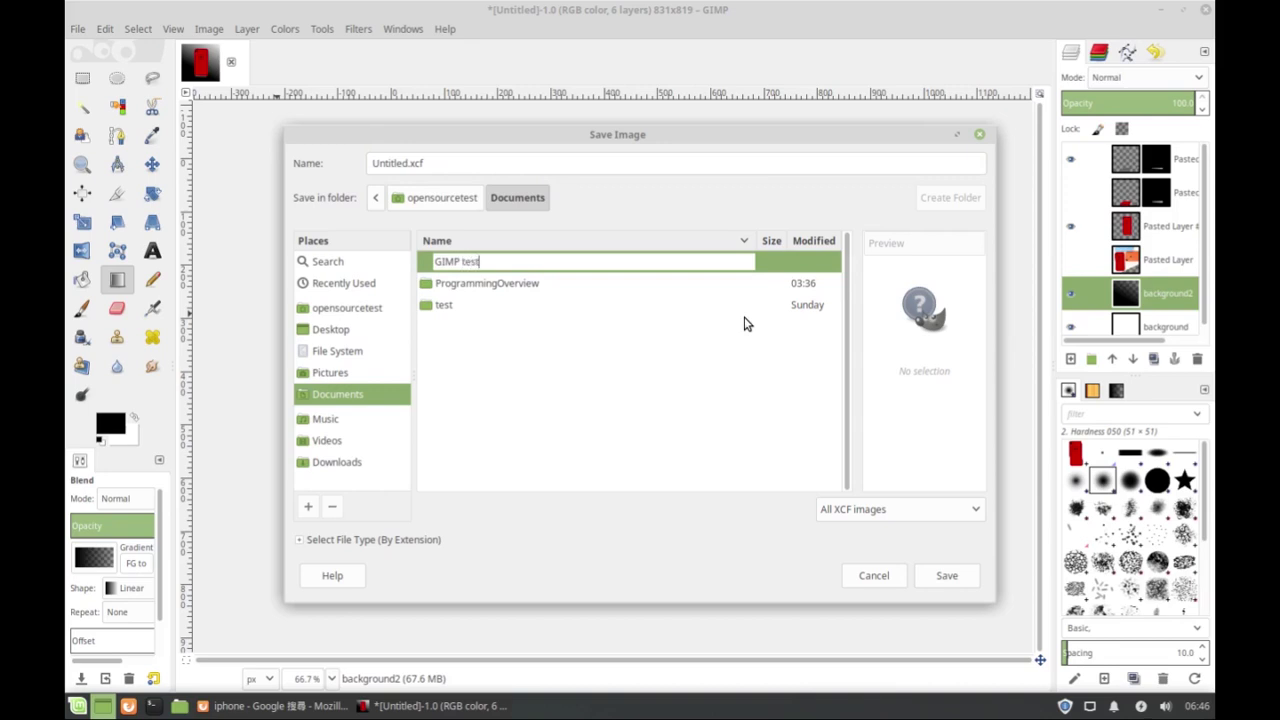
key(Return)
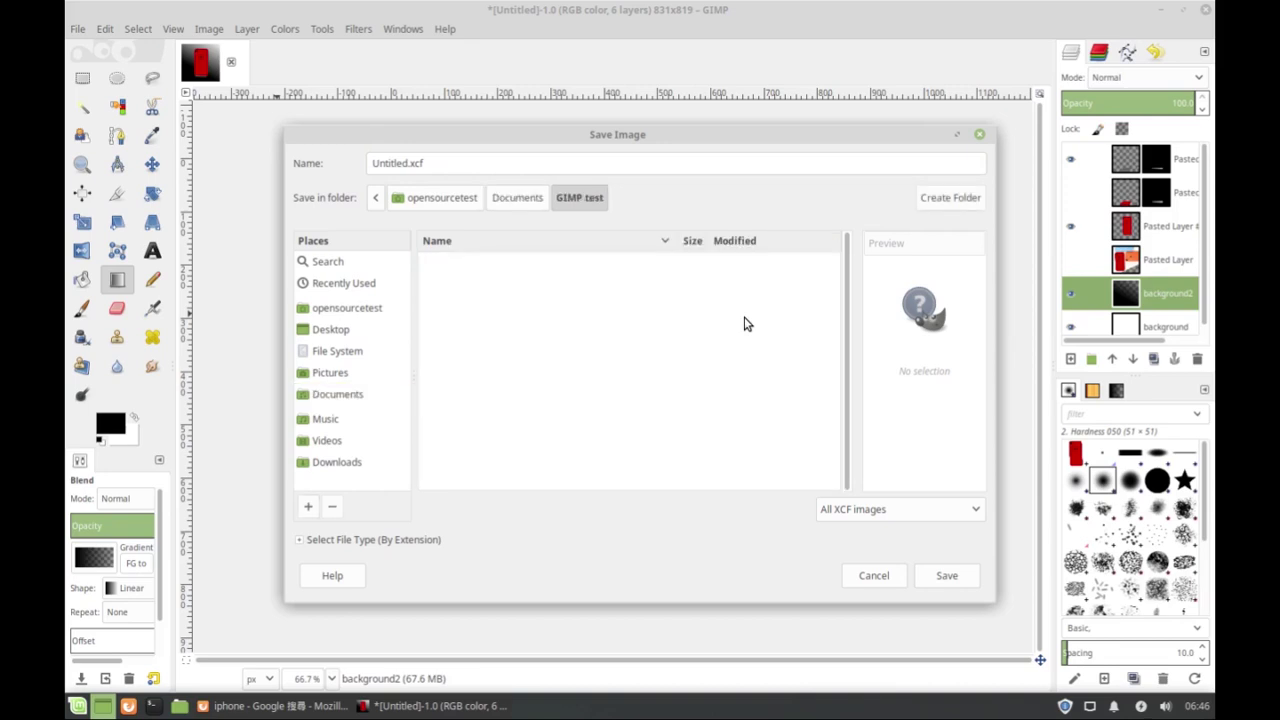
click(437, 163)
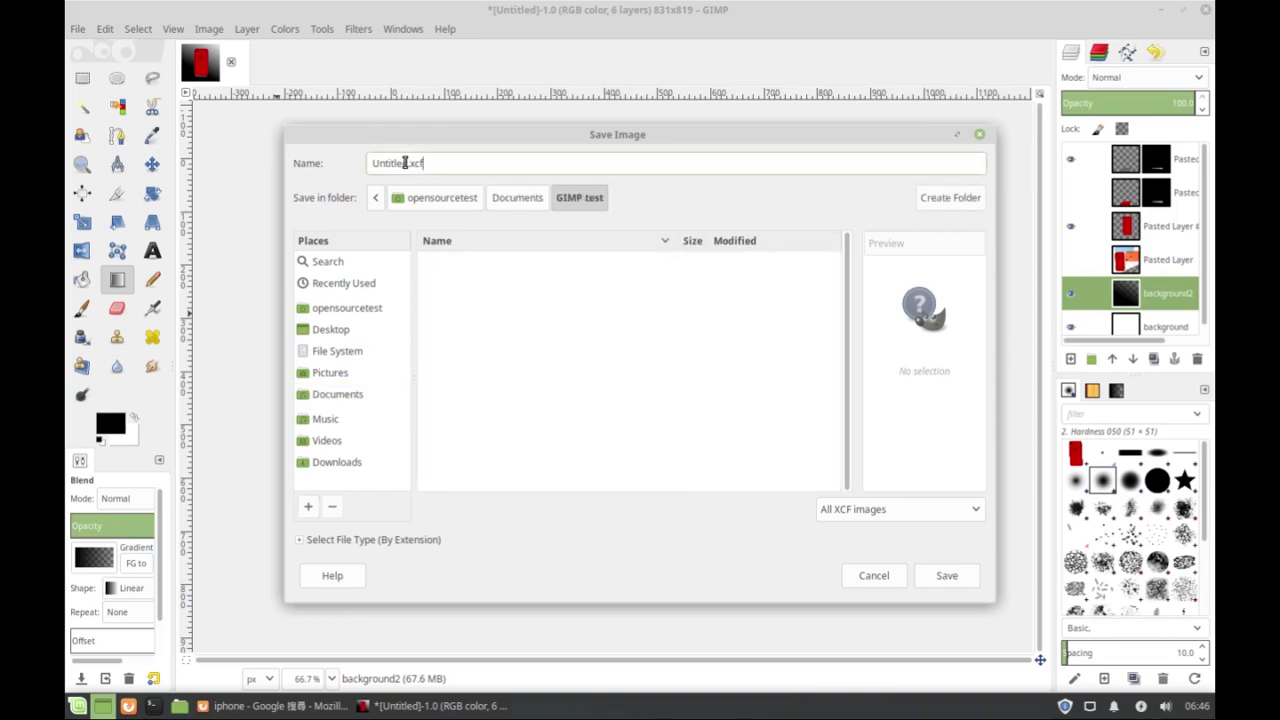
drag(406, 163, 348, 160)
text(iphone_remove_background)
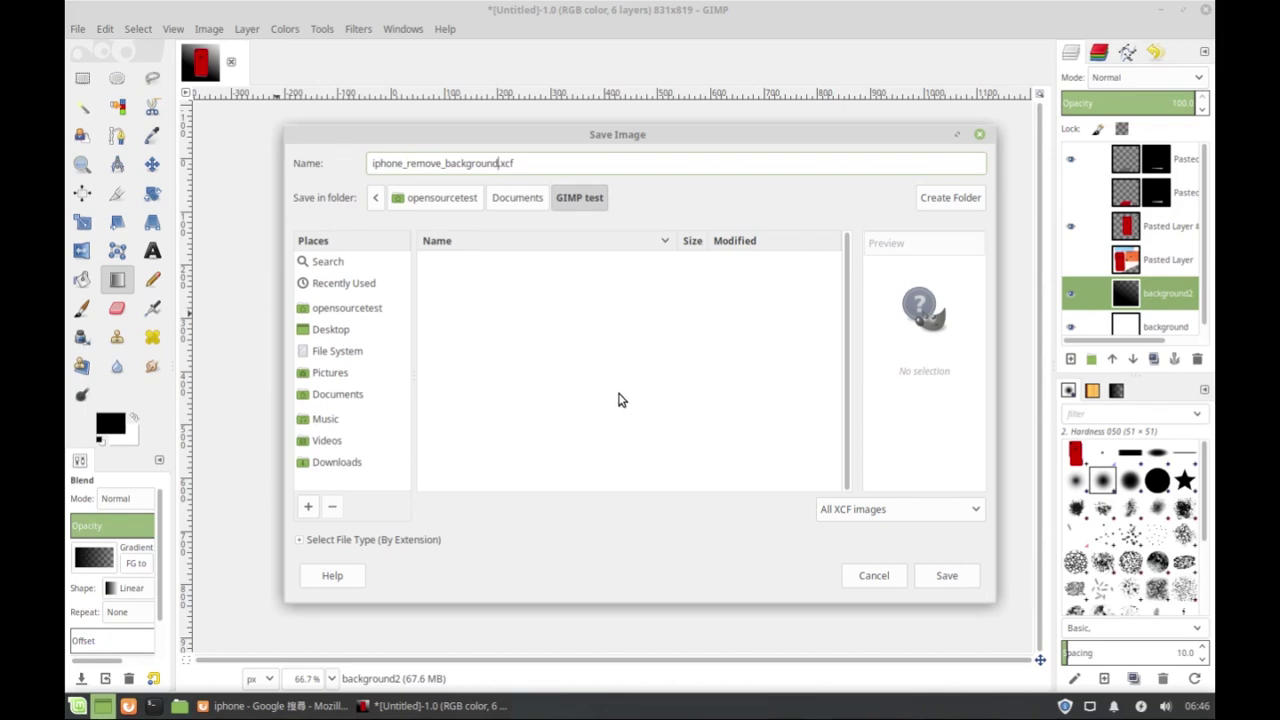
click(944, 576)
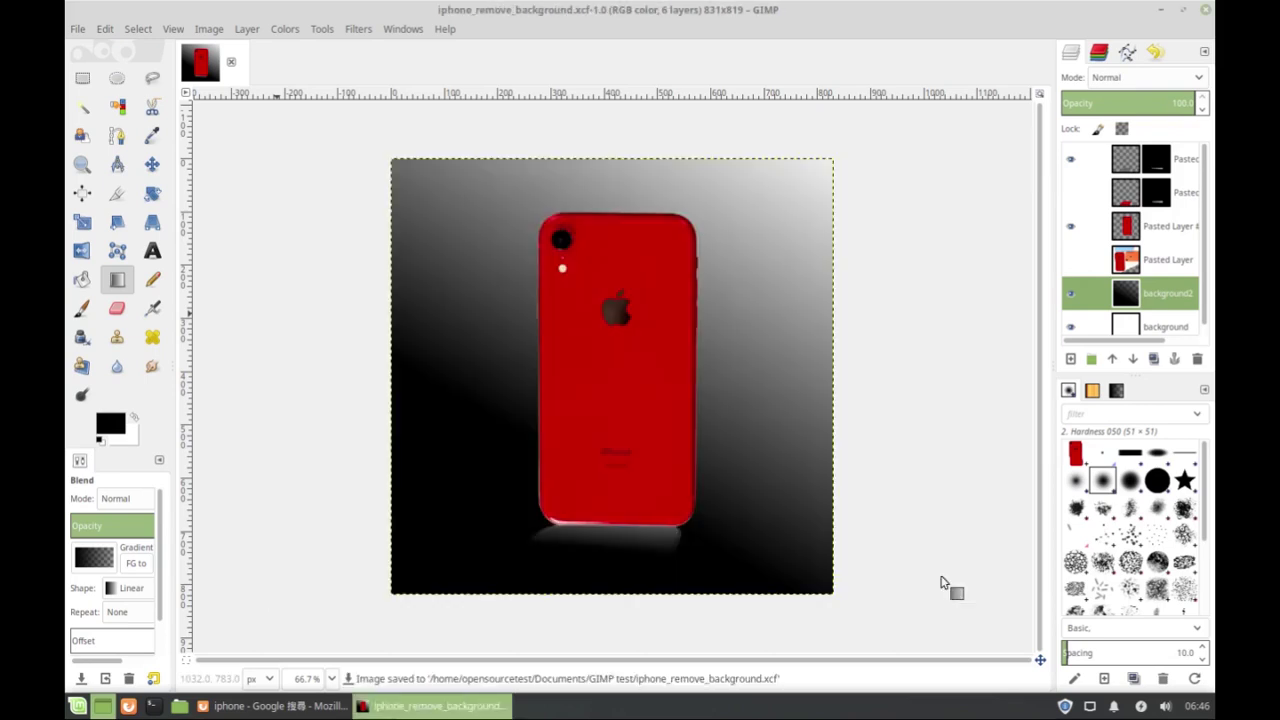
click(76, 30)
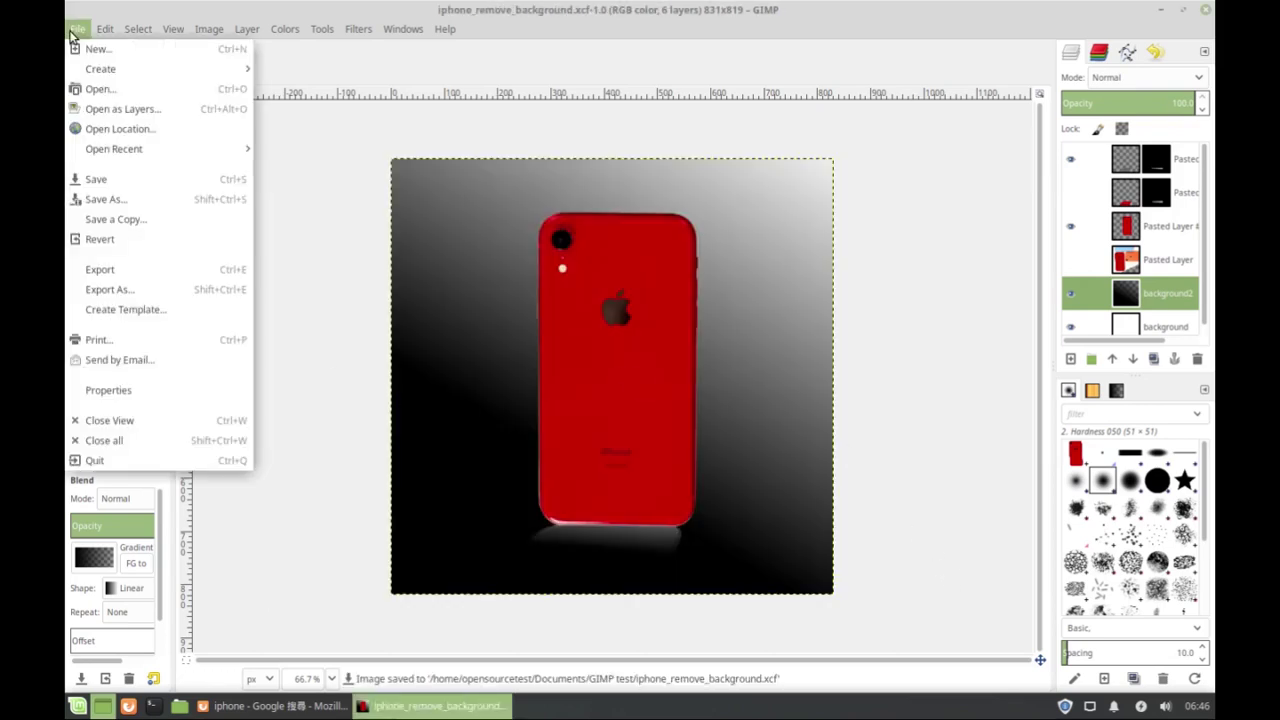
- Export the image as iphone_remove_background.jpg with JPEG quality 100
click(123, 290)
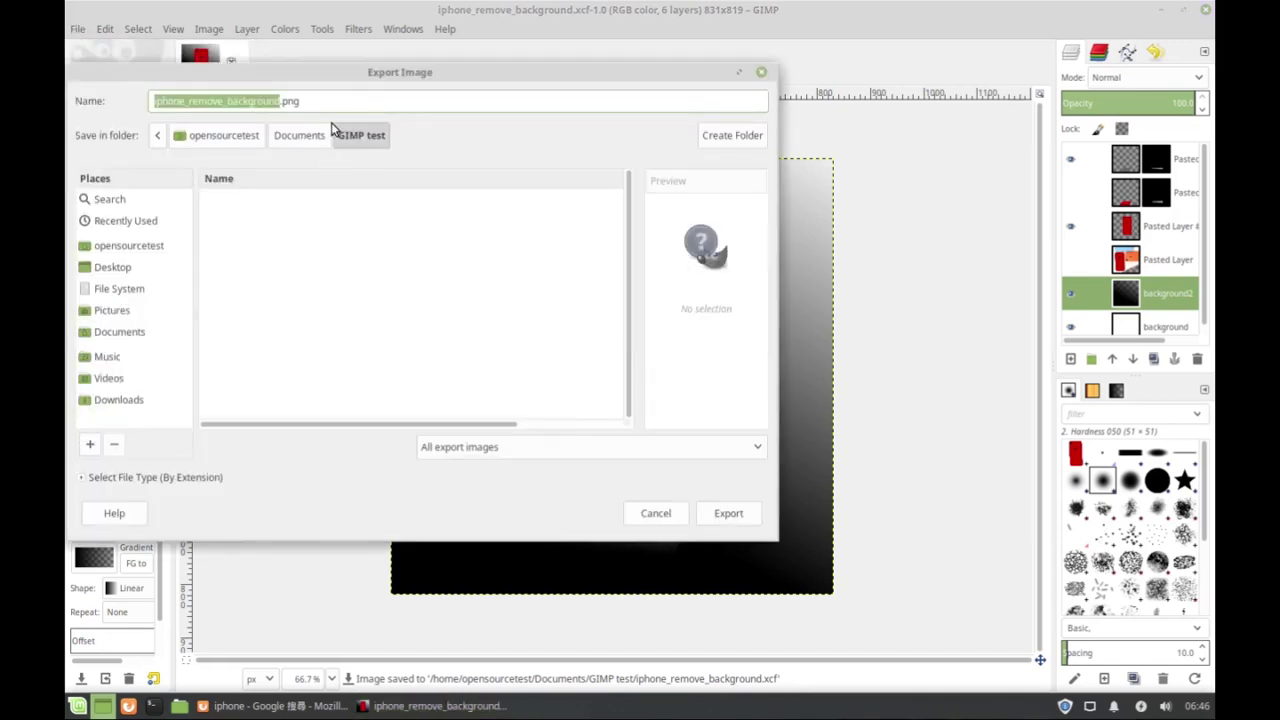
click(300, 101)
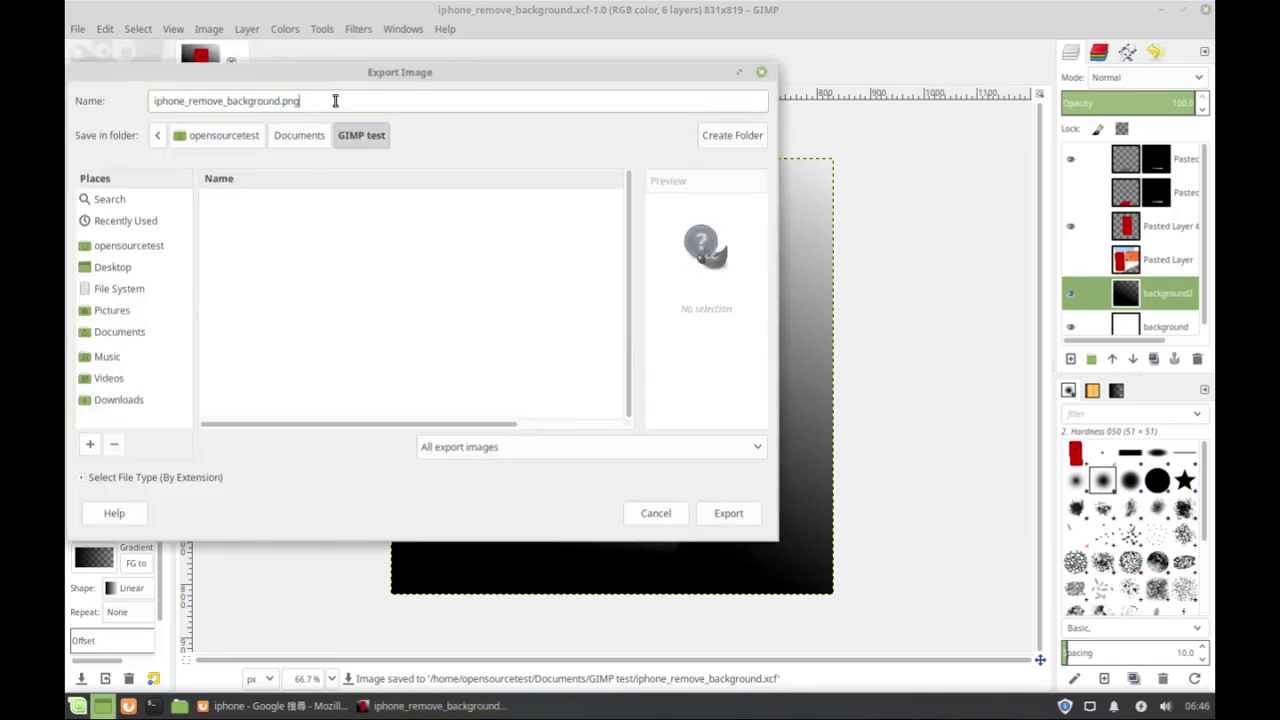
key(BackSpace)
key(BackSpace)
key(BackSpace)
text(jpg)
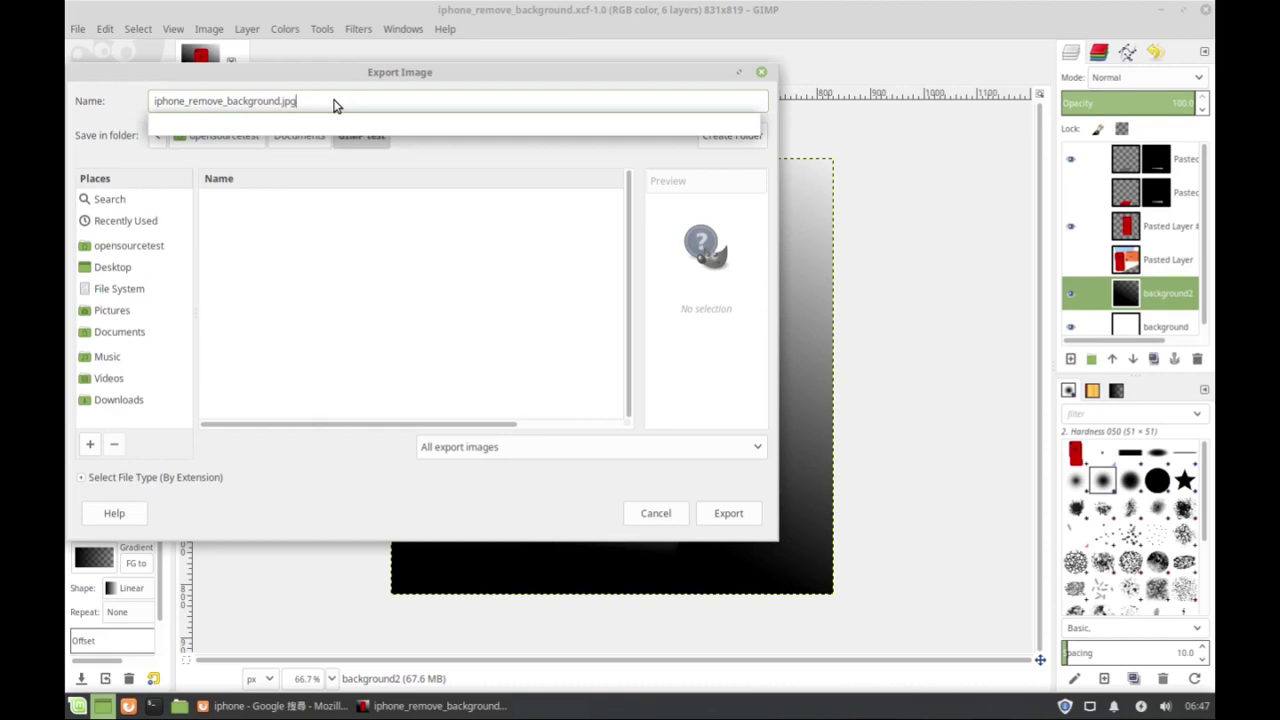
text(tif)
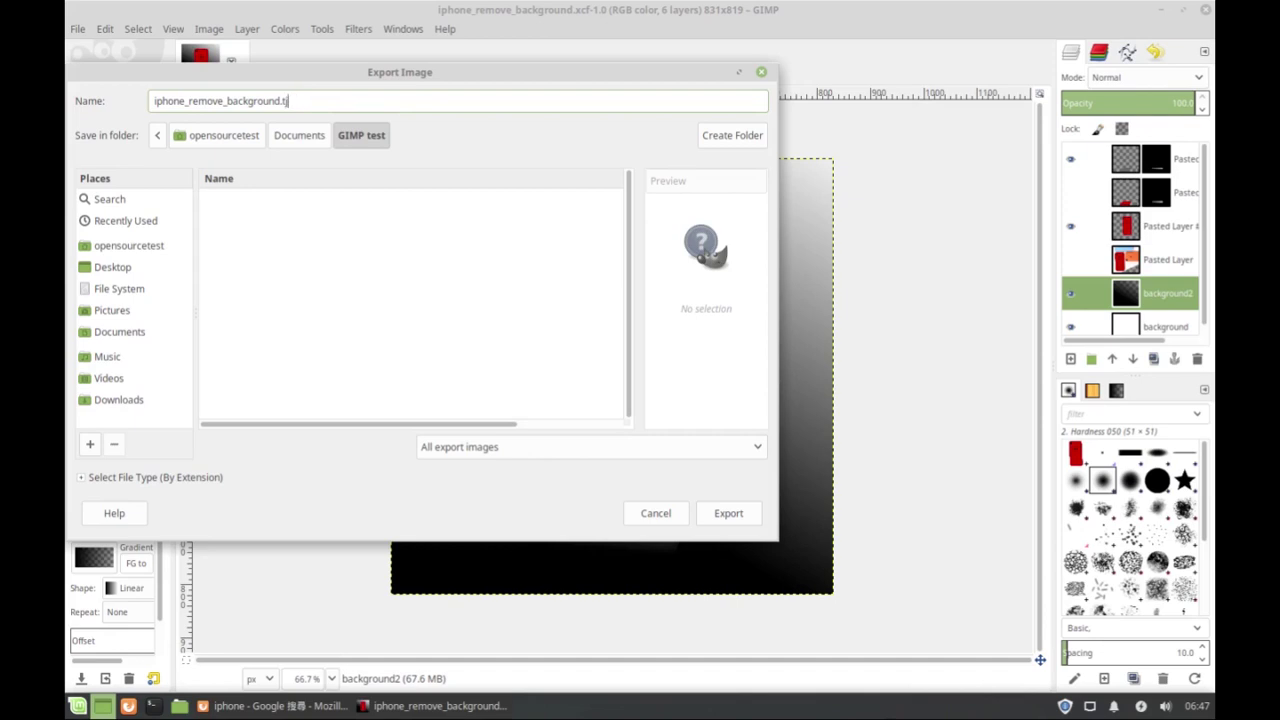
text(j)
key(BackSpace)
text(gifjpg)
click(728, 515)
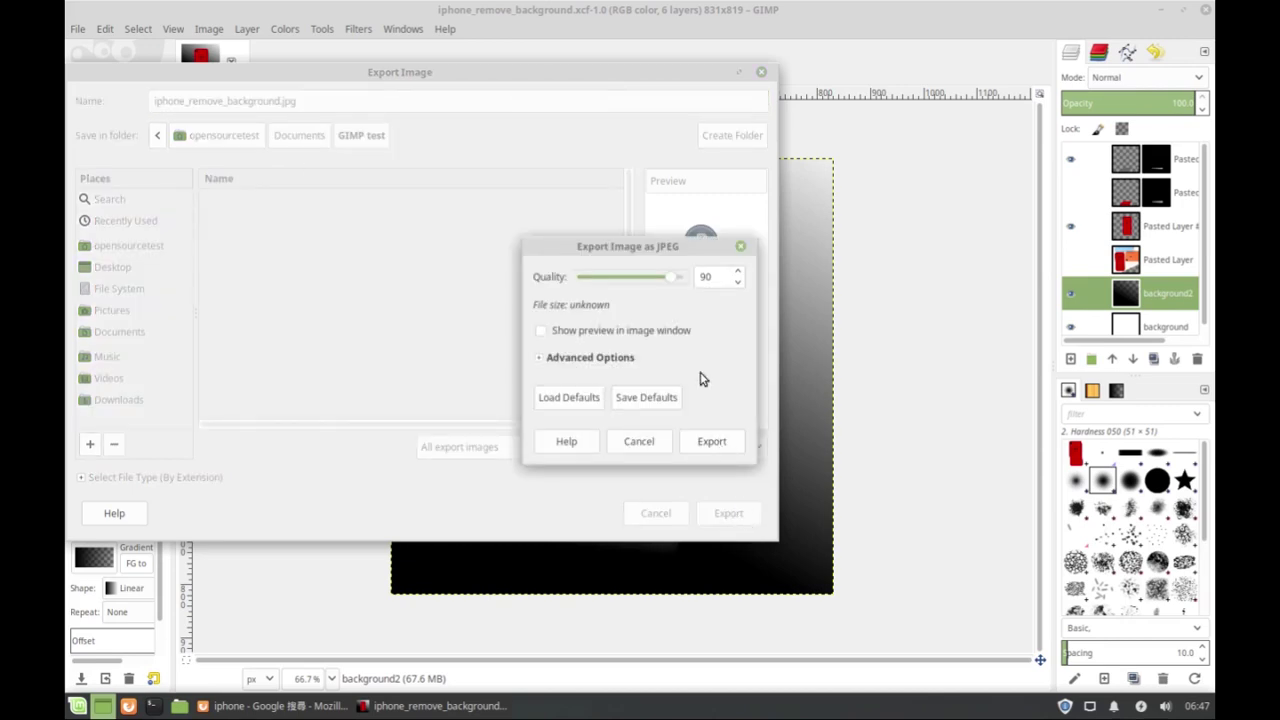
mouse_move(671, 277)
mouse_down()
mouse_move(614, 278)
mouse_move(683, 287)
mouse_move(670, 290)
mouse_up()
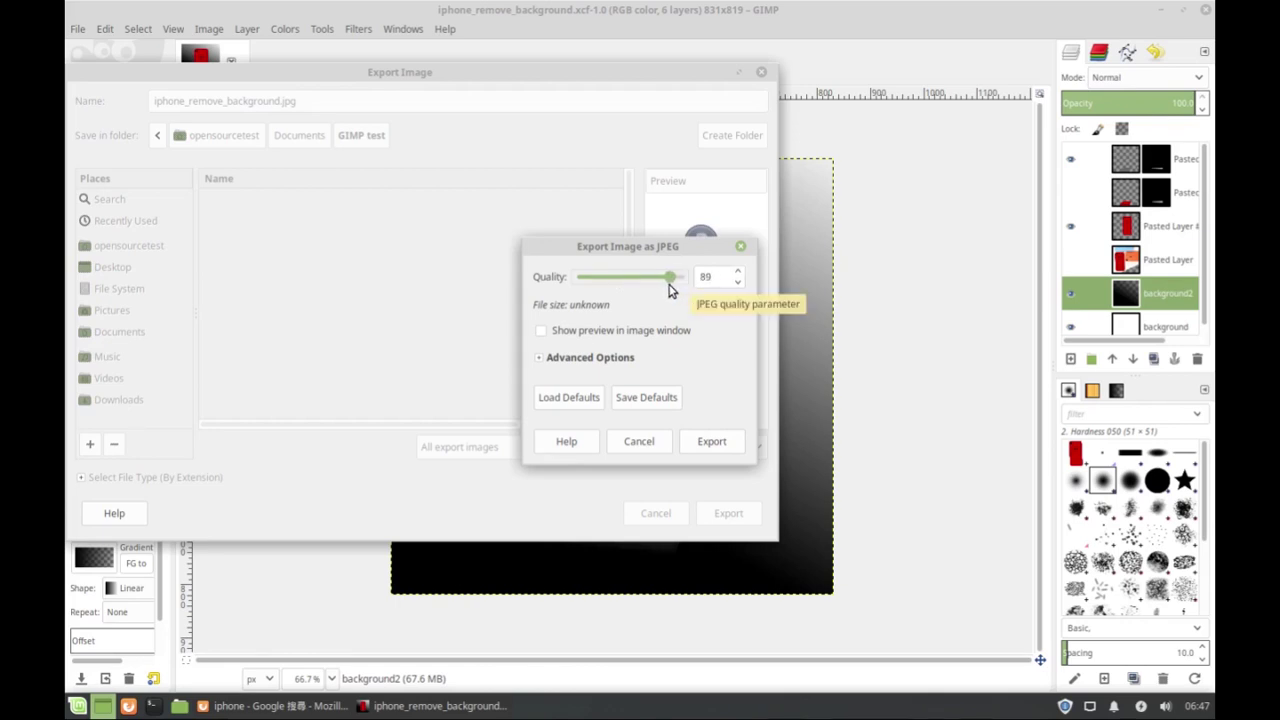
click(725, 441)
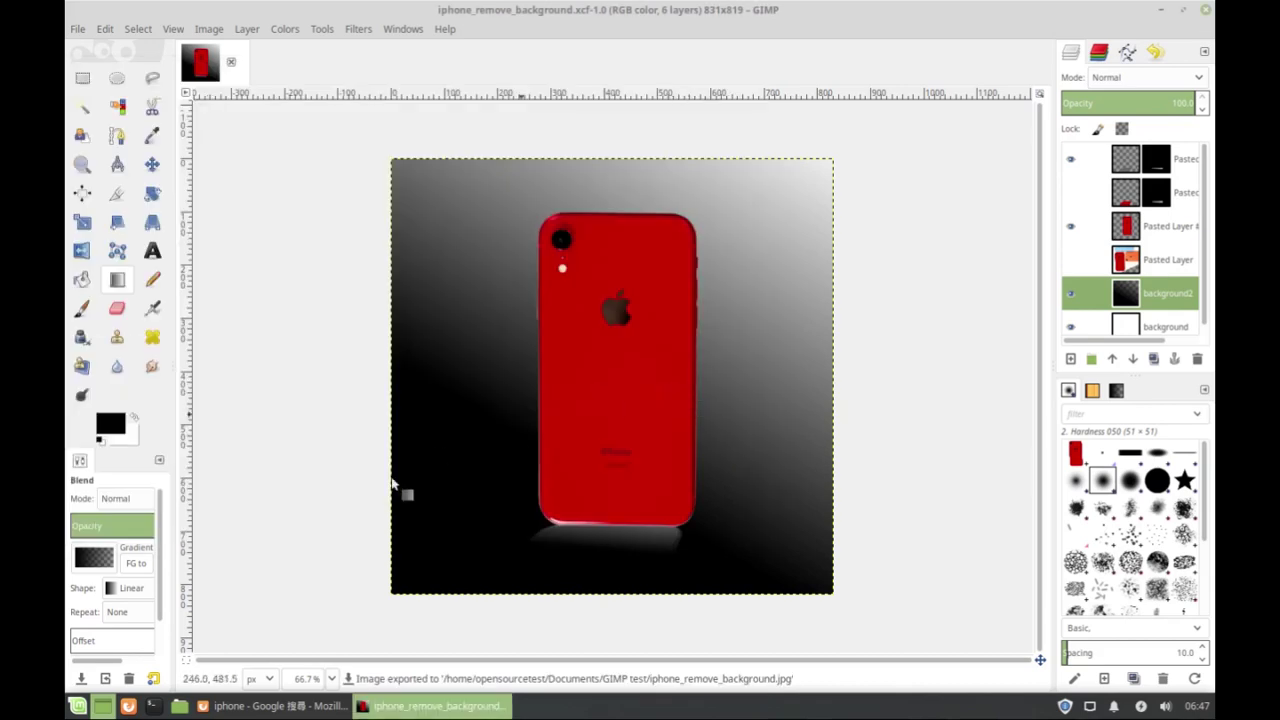
click(179, 706)
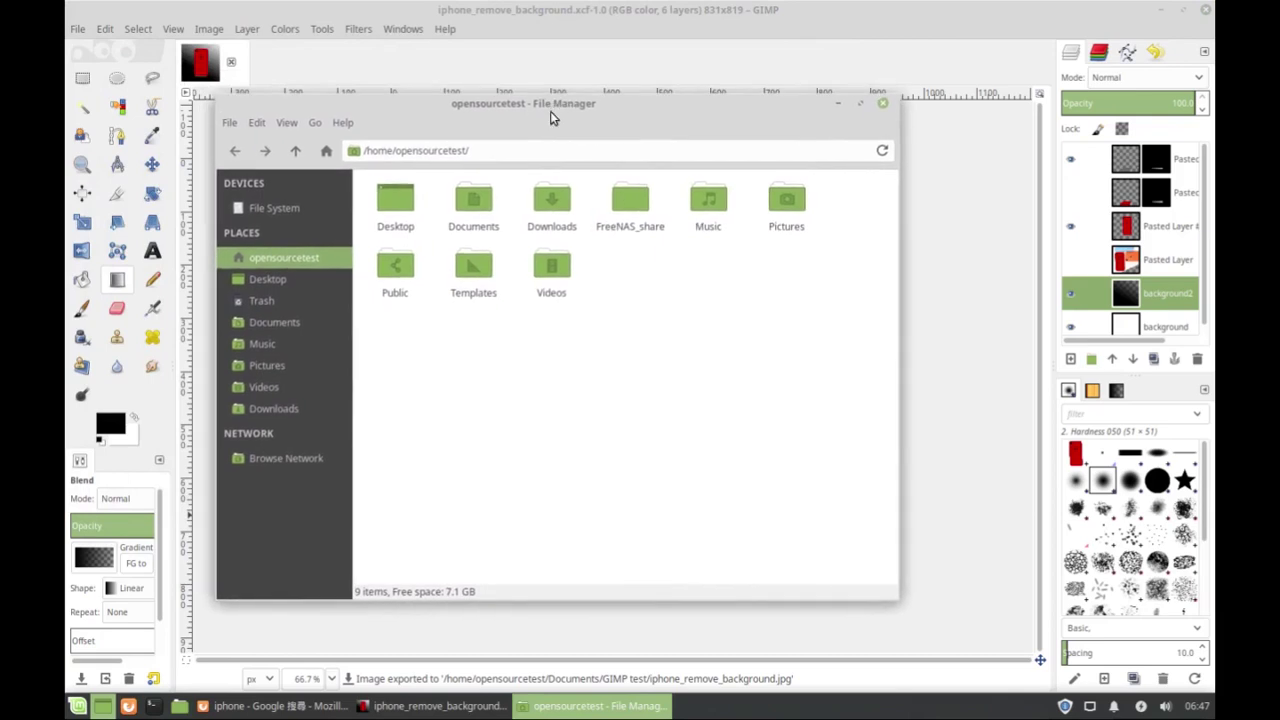
- Open iphone_remove_background.jpg from Documents/GIMP test in the image viewer
double_click(474, 210)
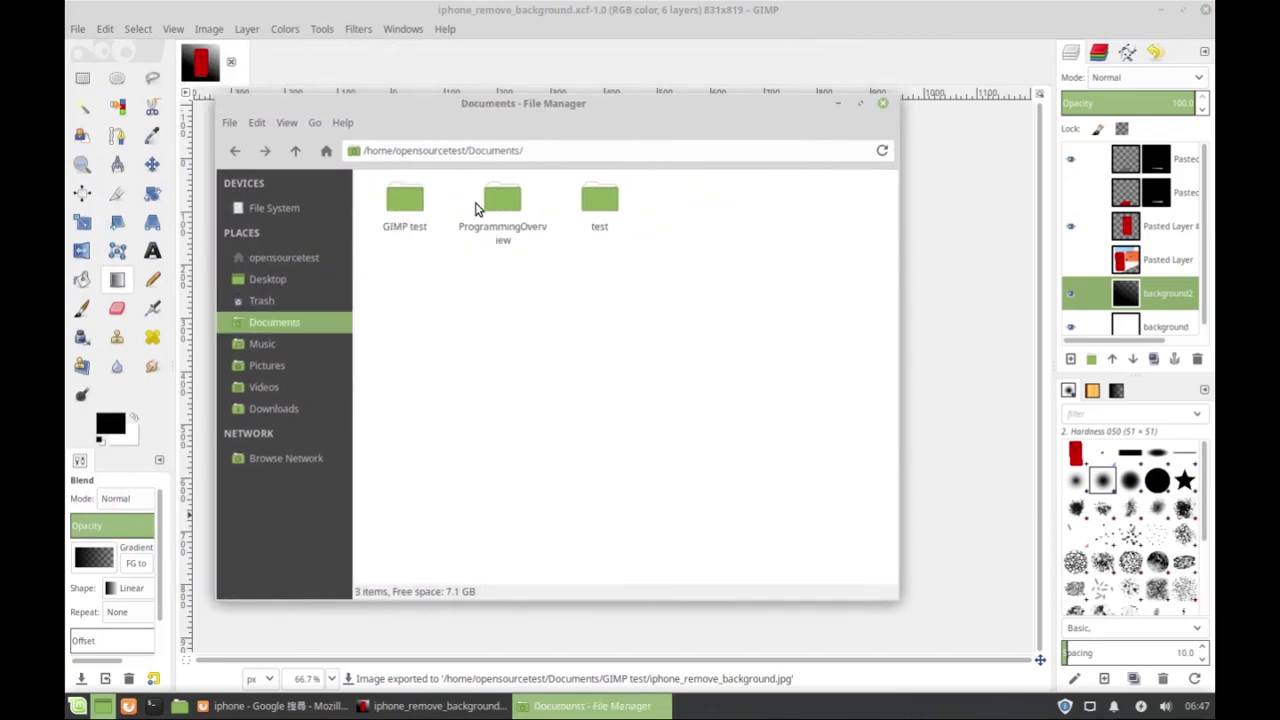
double_click(408, 202)
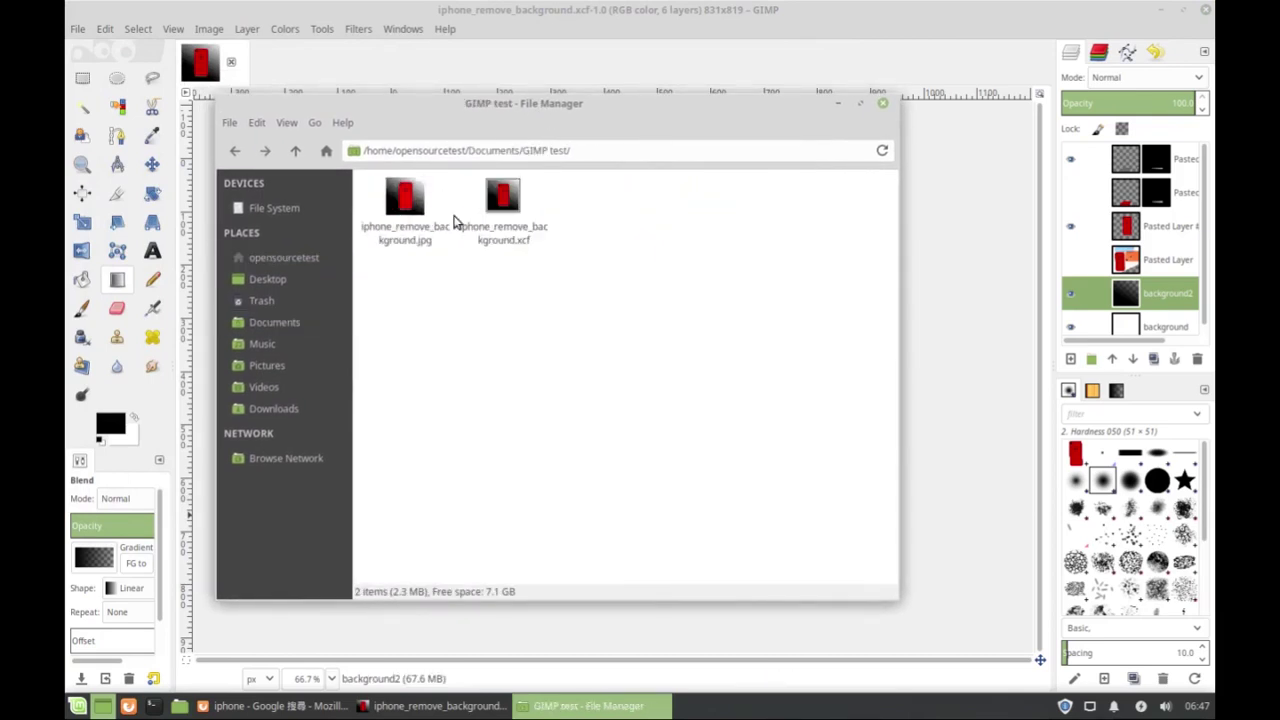
click(406, 190)
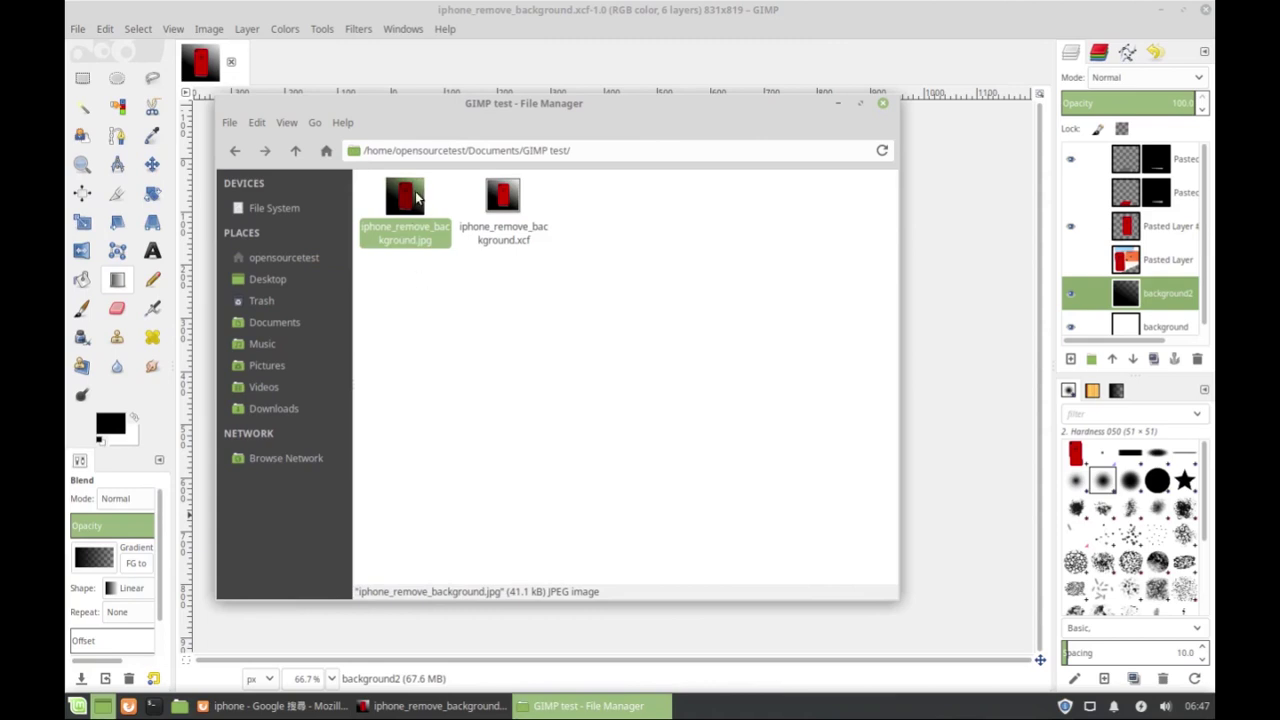
double_click(418, 197)
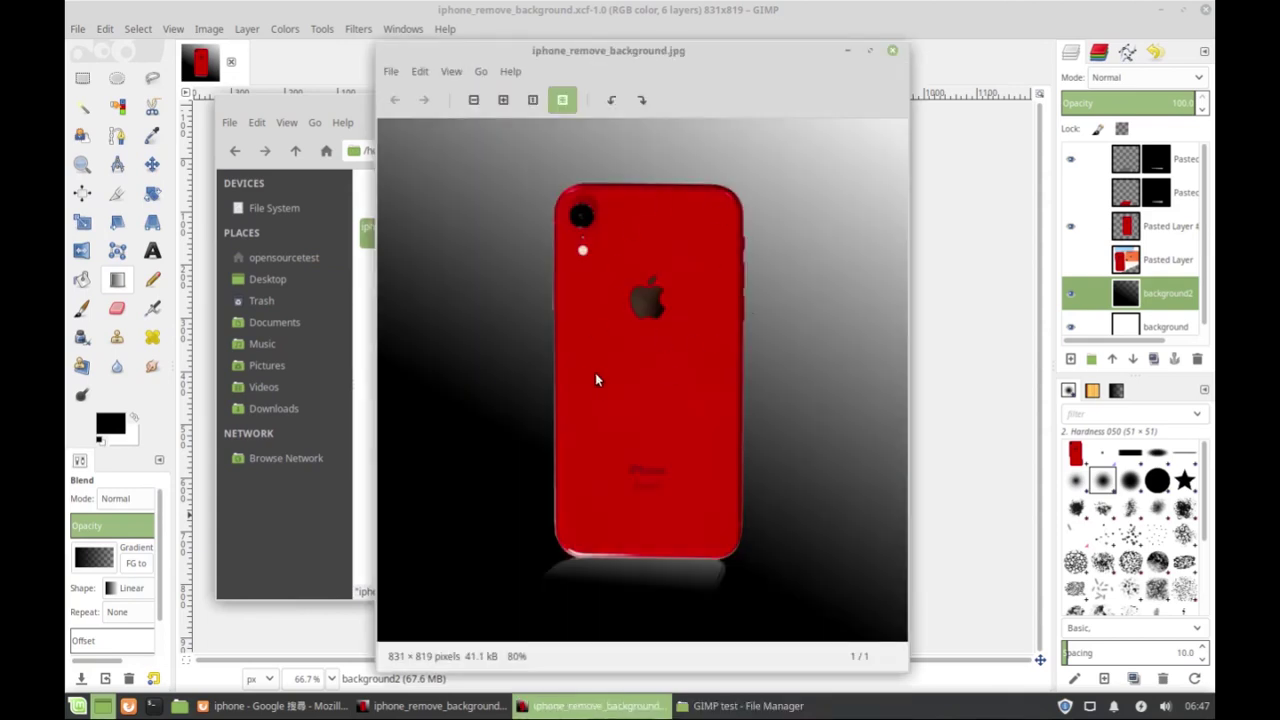
drag(743, 65, 633, 63)
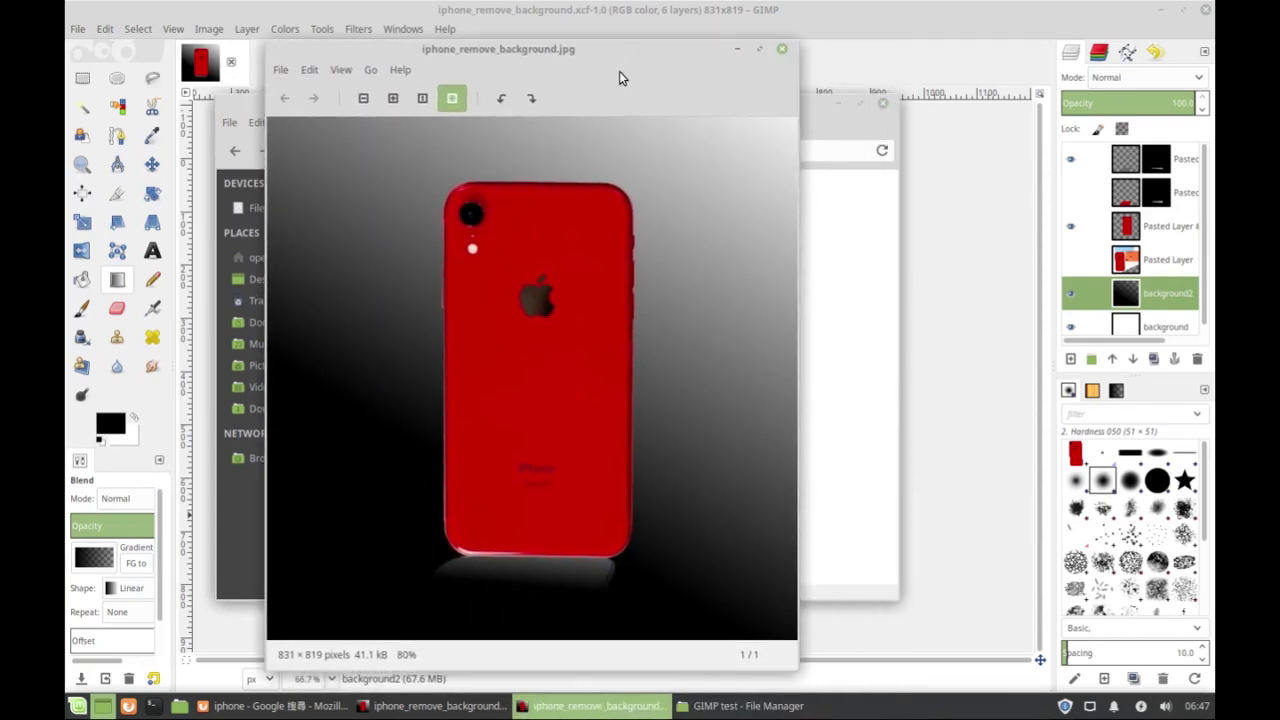